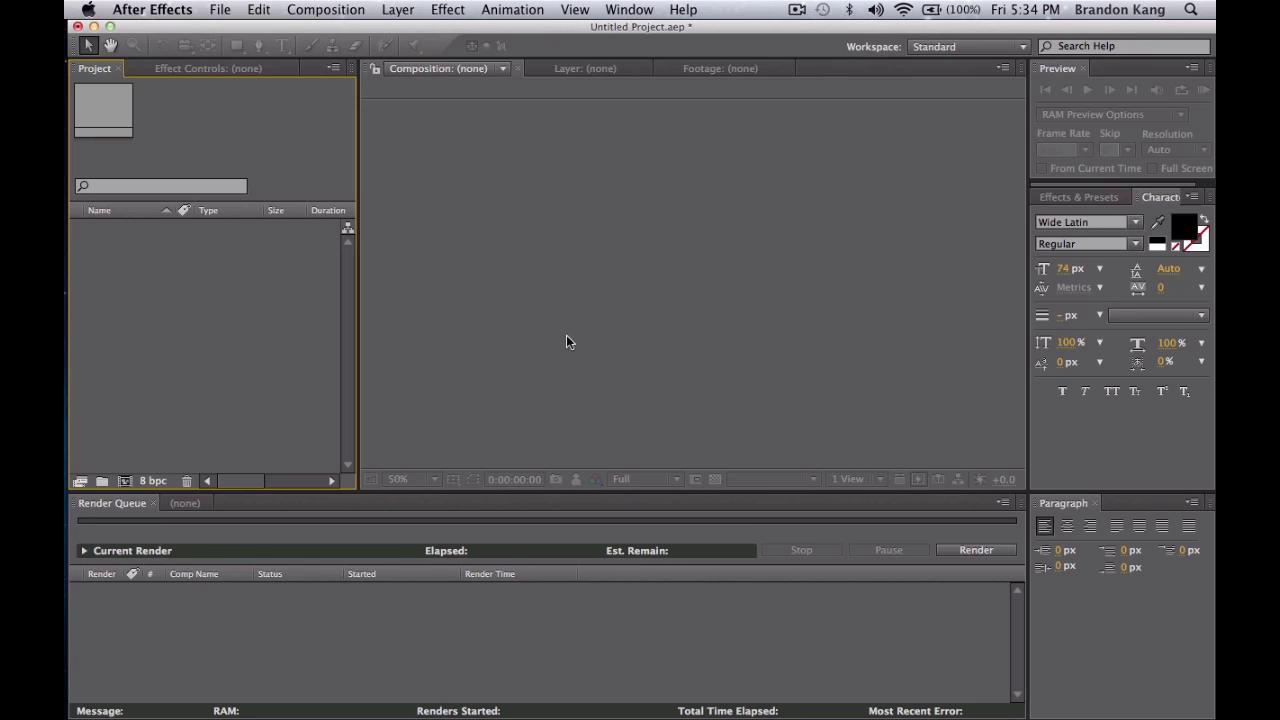
# Play through the example video for reference, then pause it
pyautogui.click(88, 470)
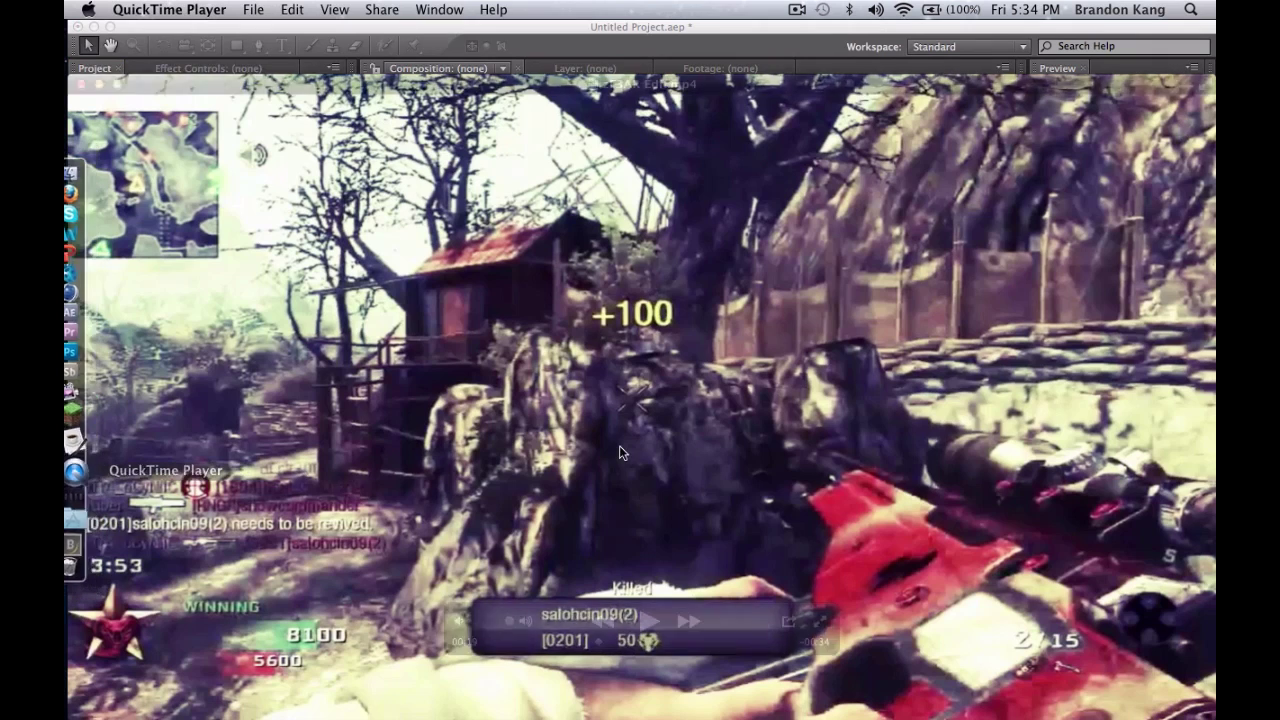
pyautogui.click(647, 622)
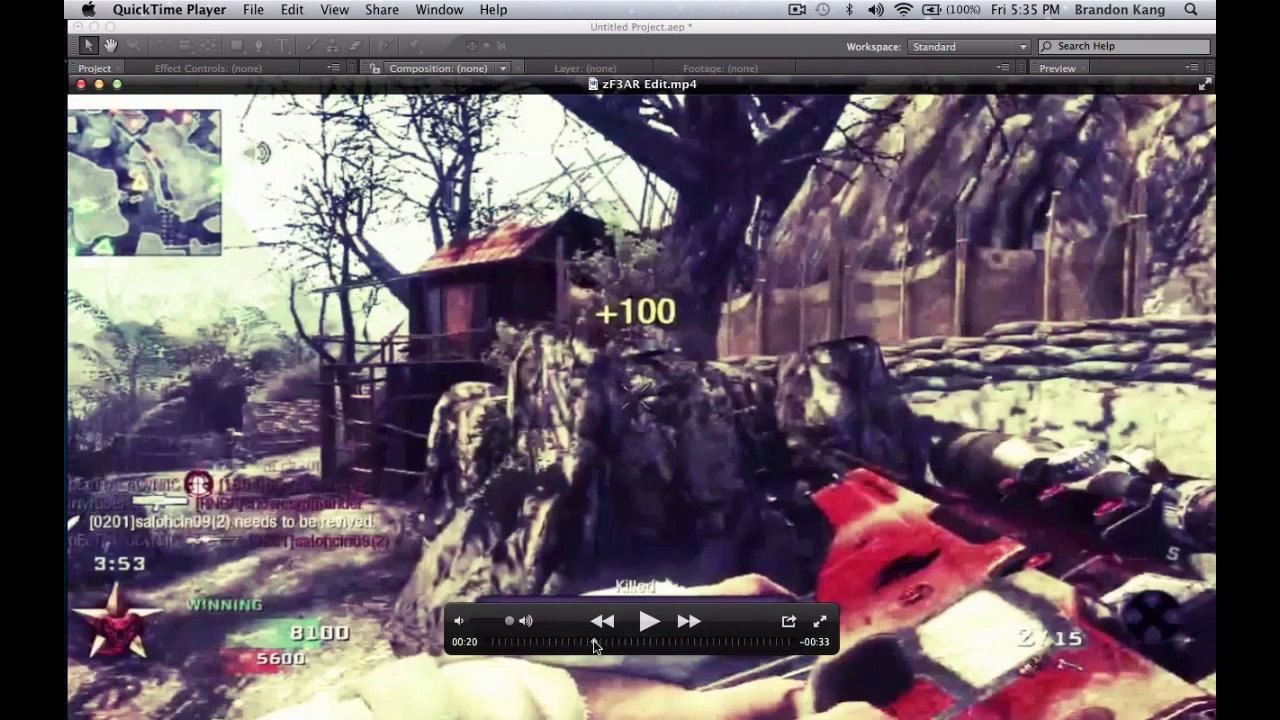
pyautogui.click(646, 621)
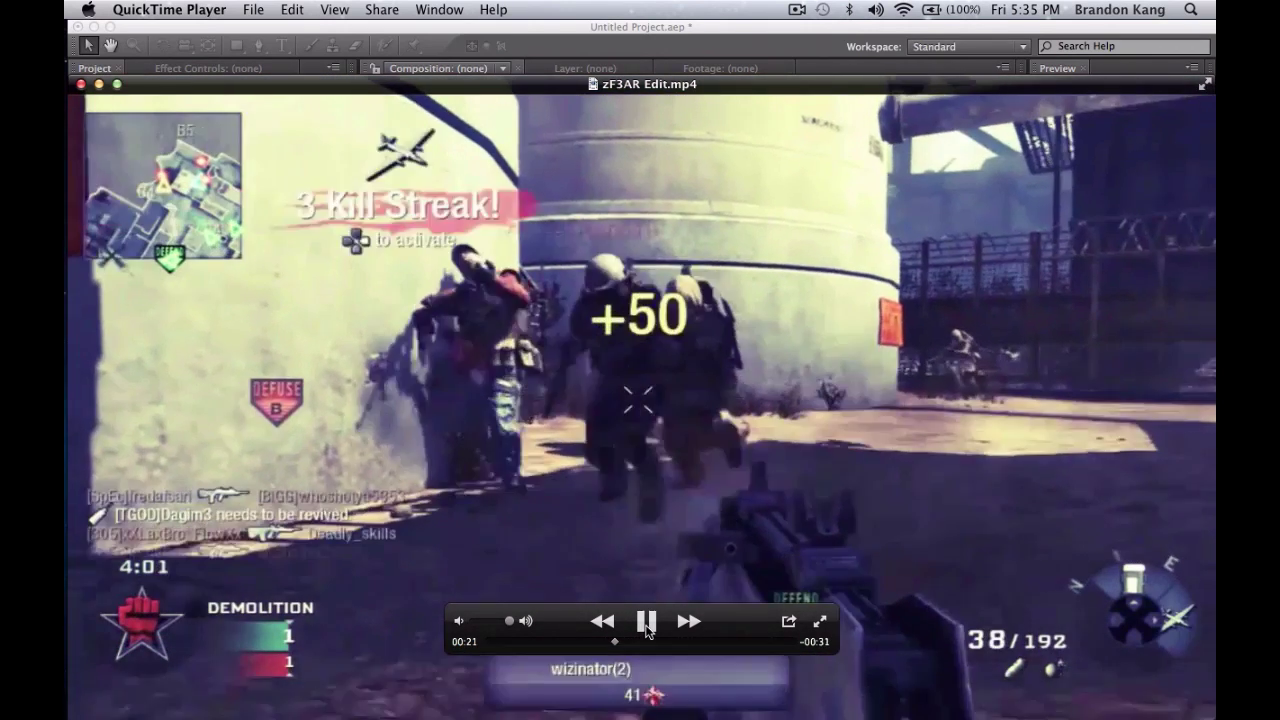
pyautogui.press('space')
pyautogui.press('space')
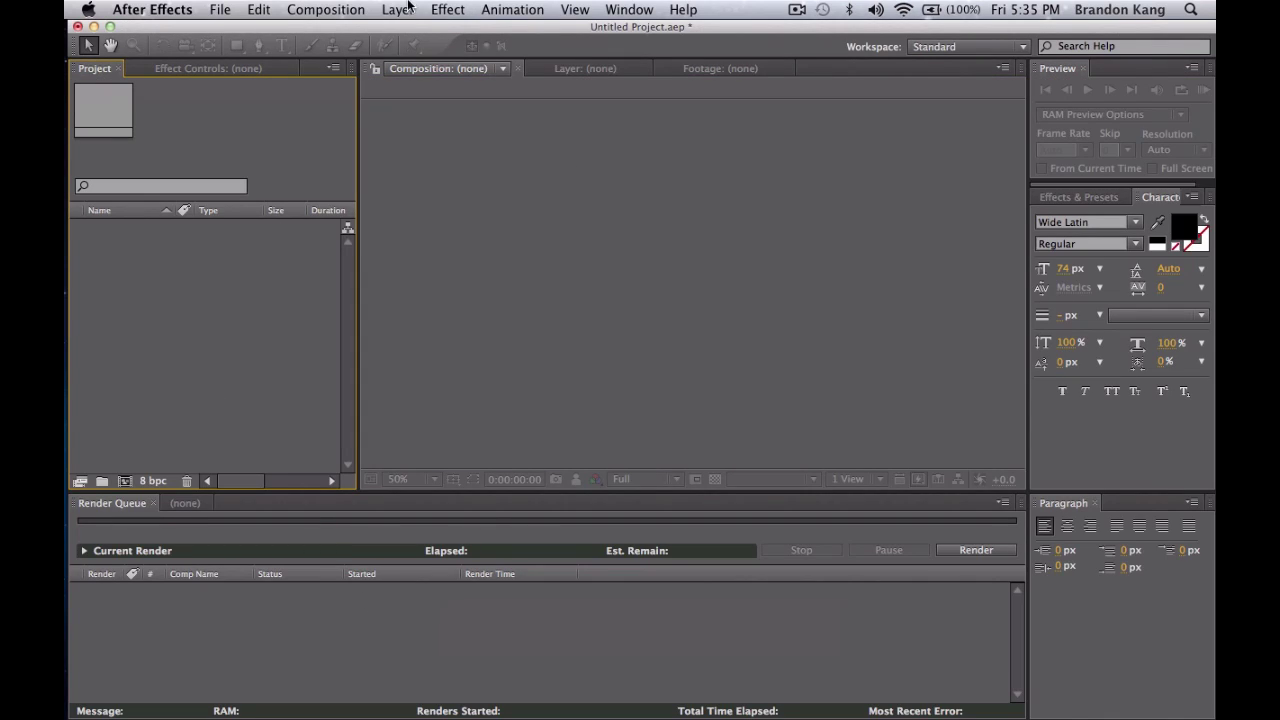
# Create a new 1280×720, 60 fps composition, Comp 1
pyautogui.click(316, 9)
pyautogui.click(336, 31)
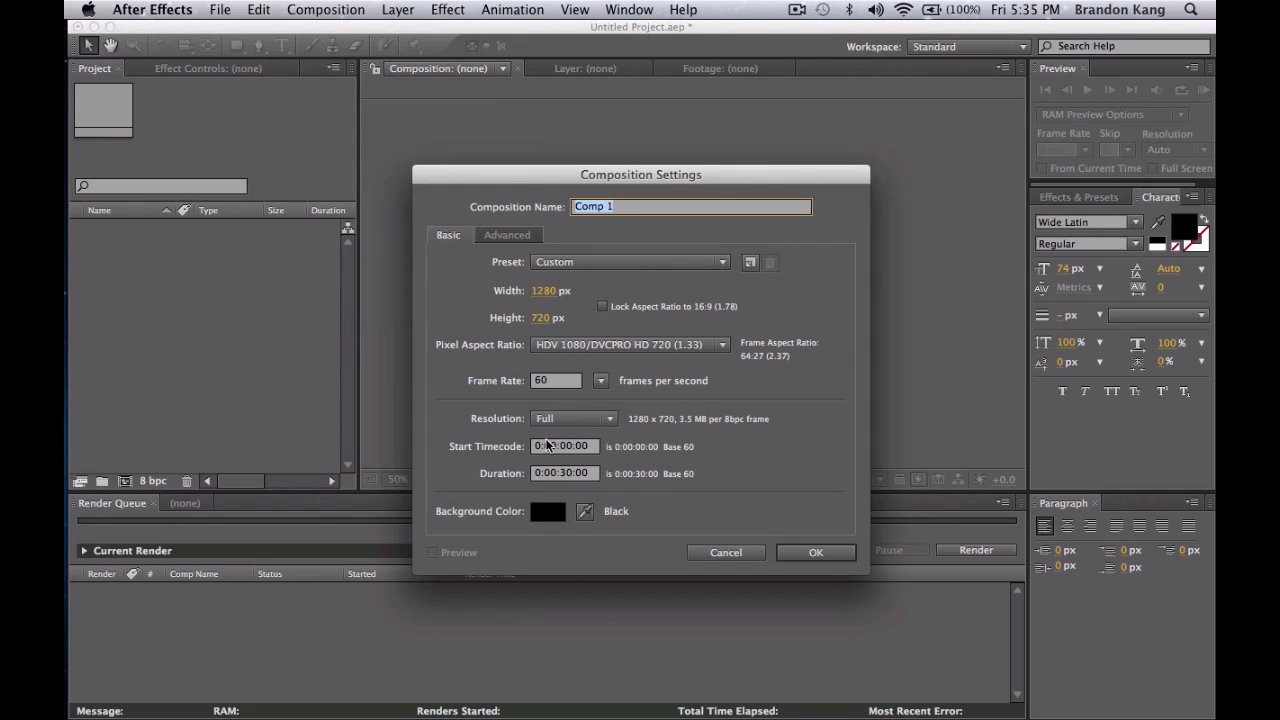
pyautogui.click(814, 556)
pyautogui.click(350, 597)
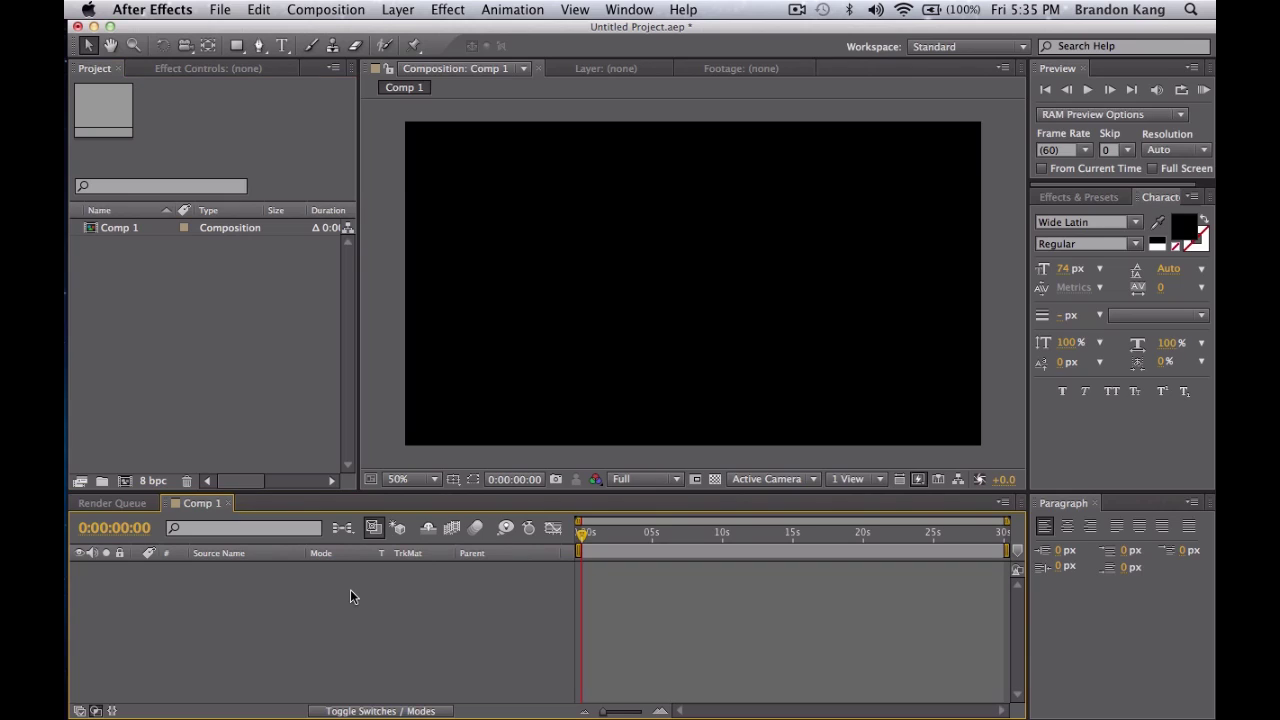
pyautogui.click(272, 244)
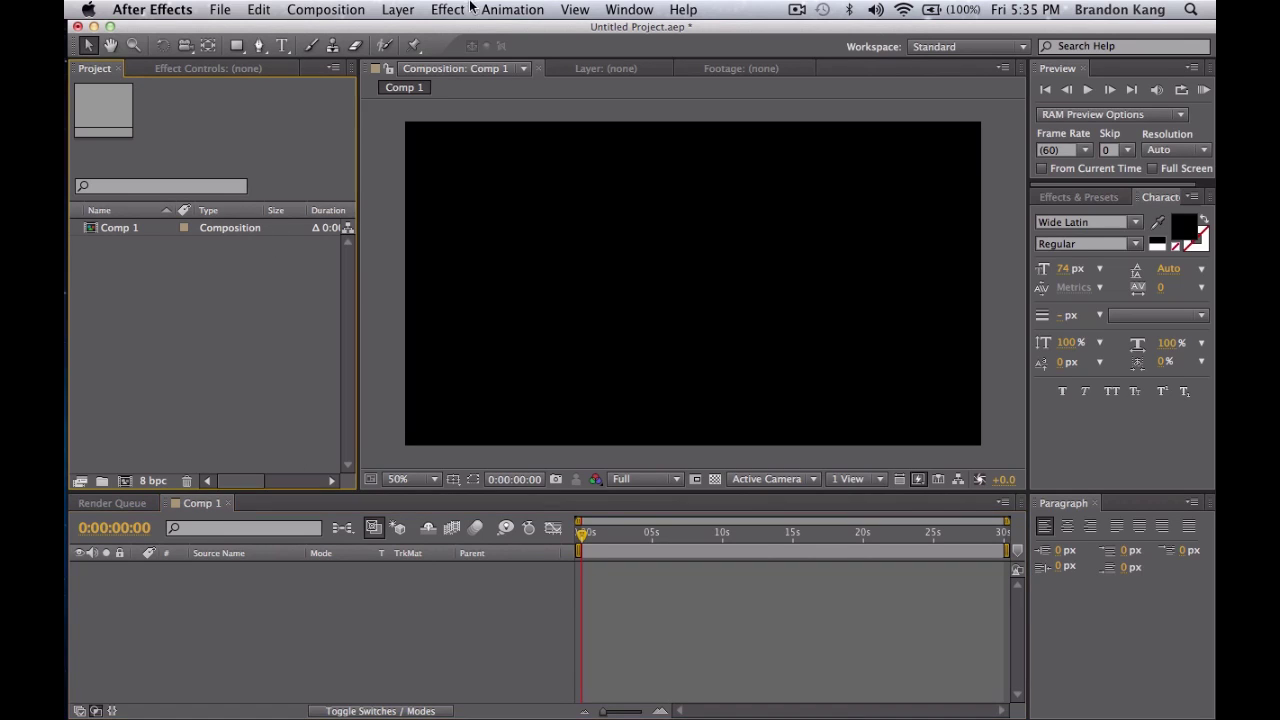
# Add a full-frame solid coloured cyan 4DE2EB, Cyan Solid 1
pyautogui.click(413, 18)
pyautogui.click(251, 646)
pyautogui.click(411, 16)
pyautogui.moveTo(419, 36)
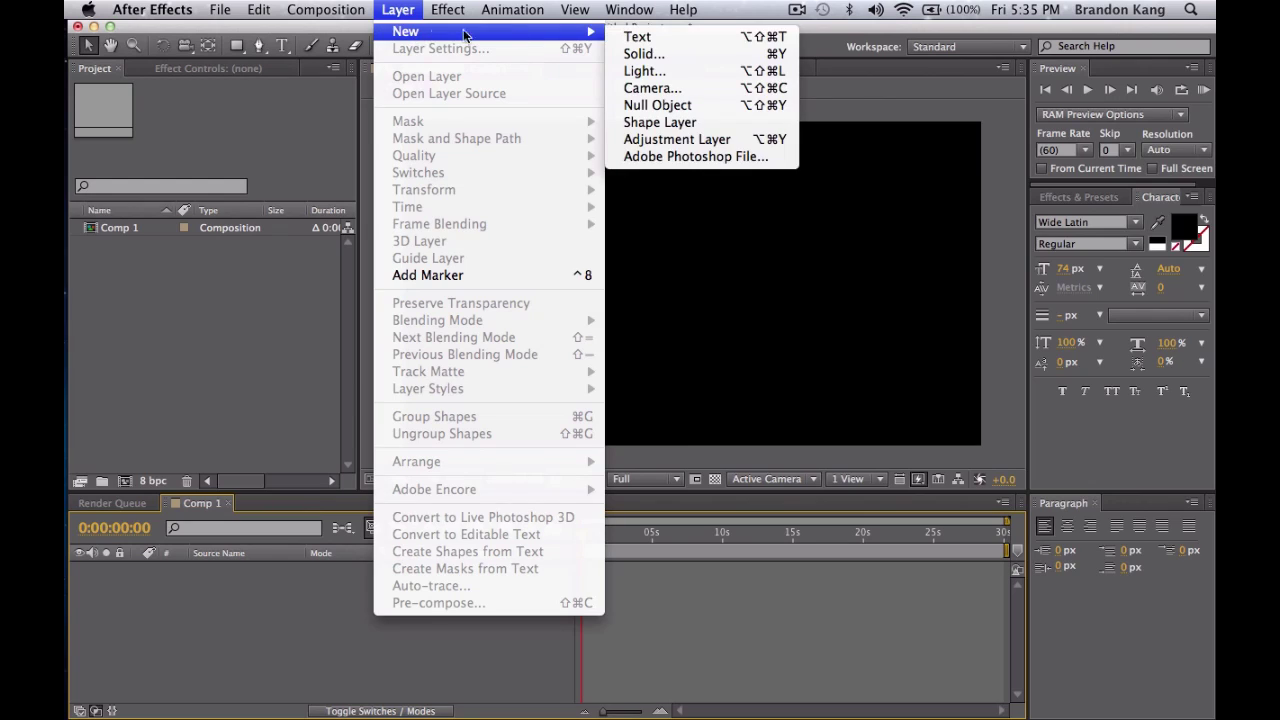
pyautogui.click(660, 56)
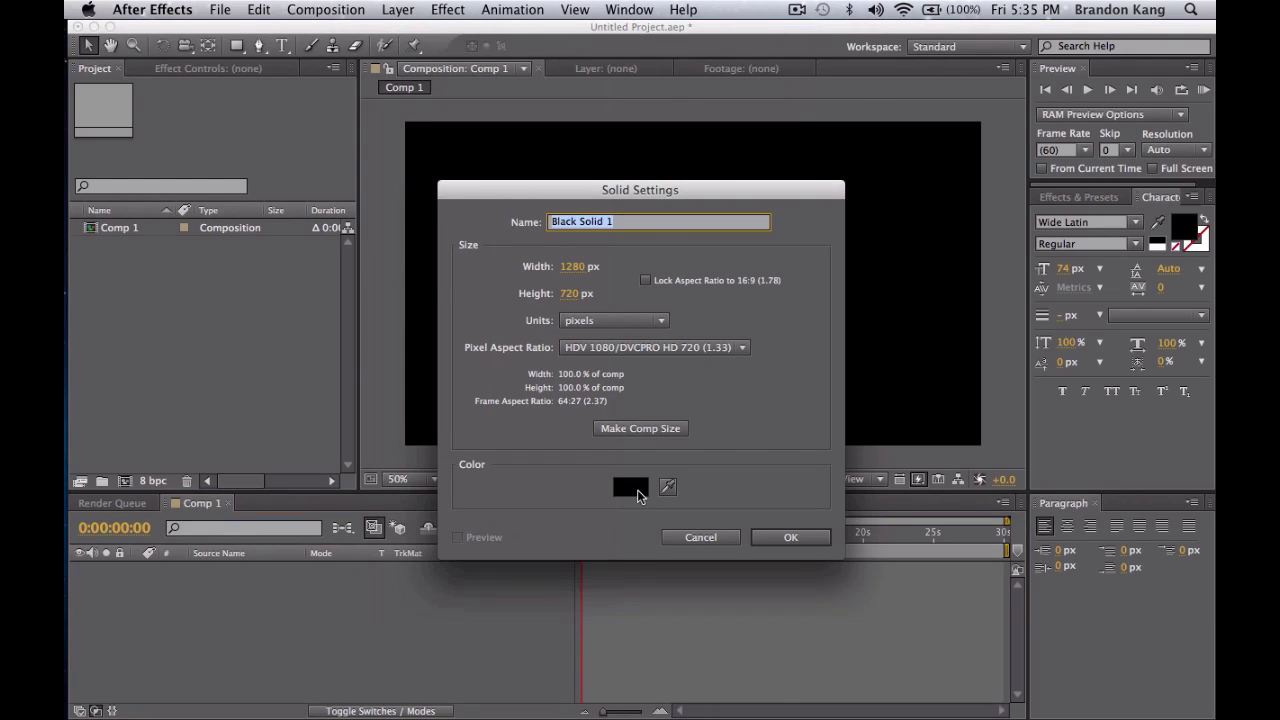
pyautogui.click(637, 489)
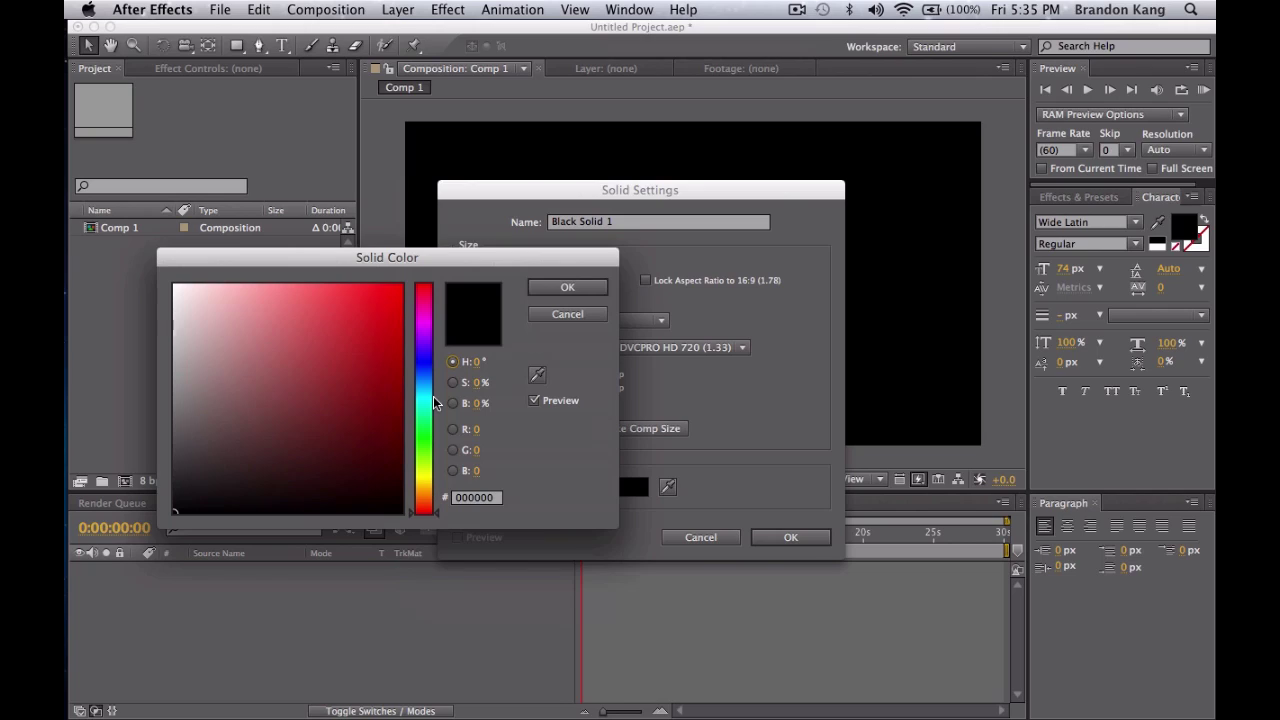
pyautogui.click(430, 398)
pyautogui.moveTo(437, 400); pyautogui.dragTo(440, 398)
pyautogui.click(329, 298)
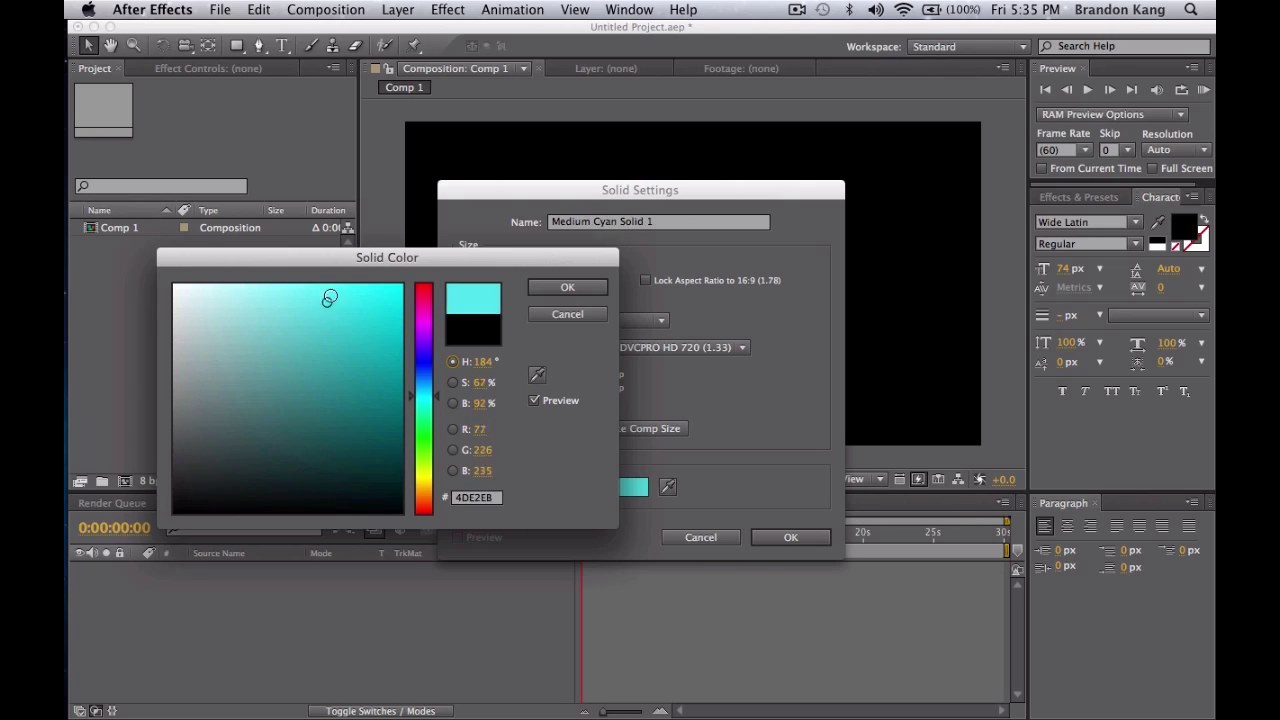
pyautogui.click(567, 287)
pyautogui.click(808, 540)
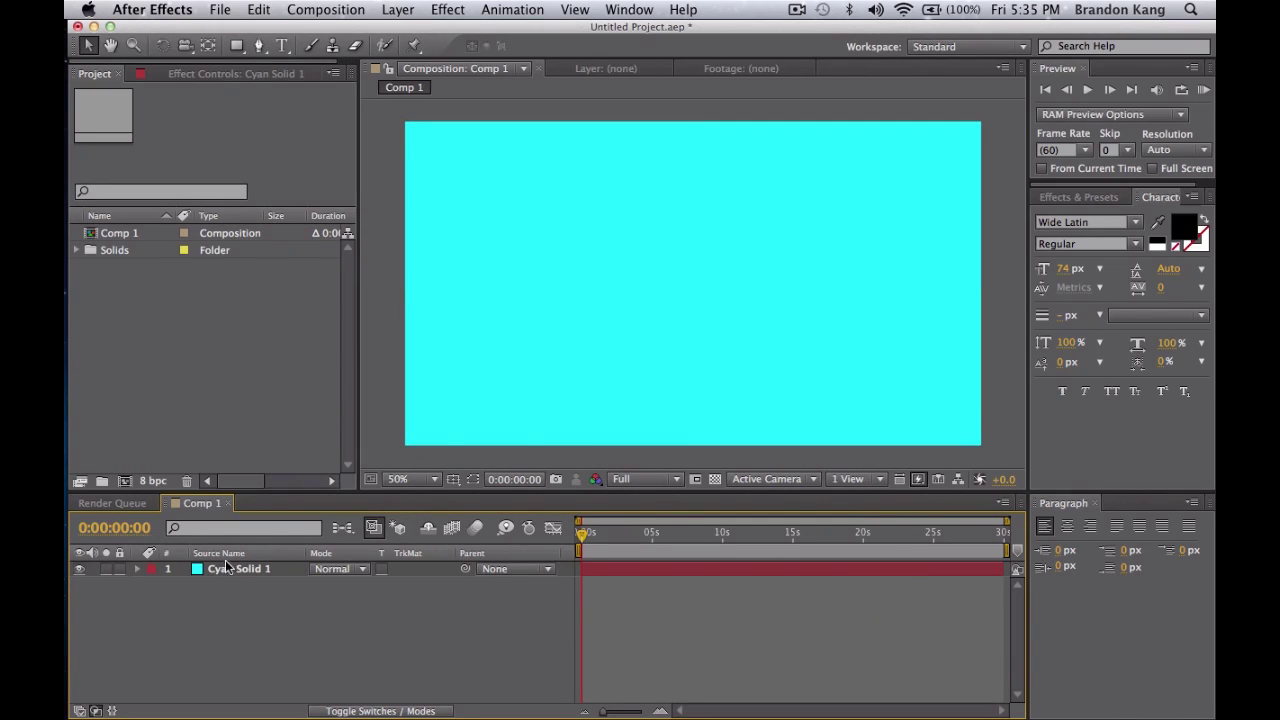
# Type 'Transition Effect' as a new text layer in the upper middle of the frame
pyautogui.click(243, 569)
pyautogui.click(256, 590)
pyautogui.click(241, 569)
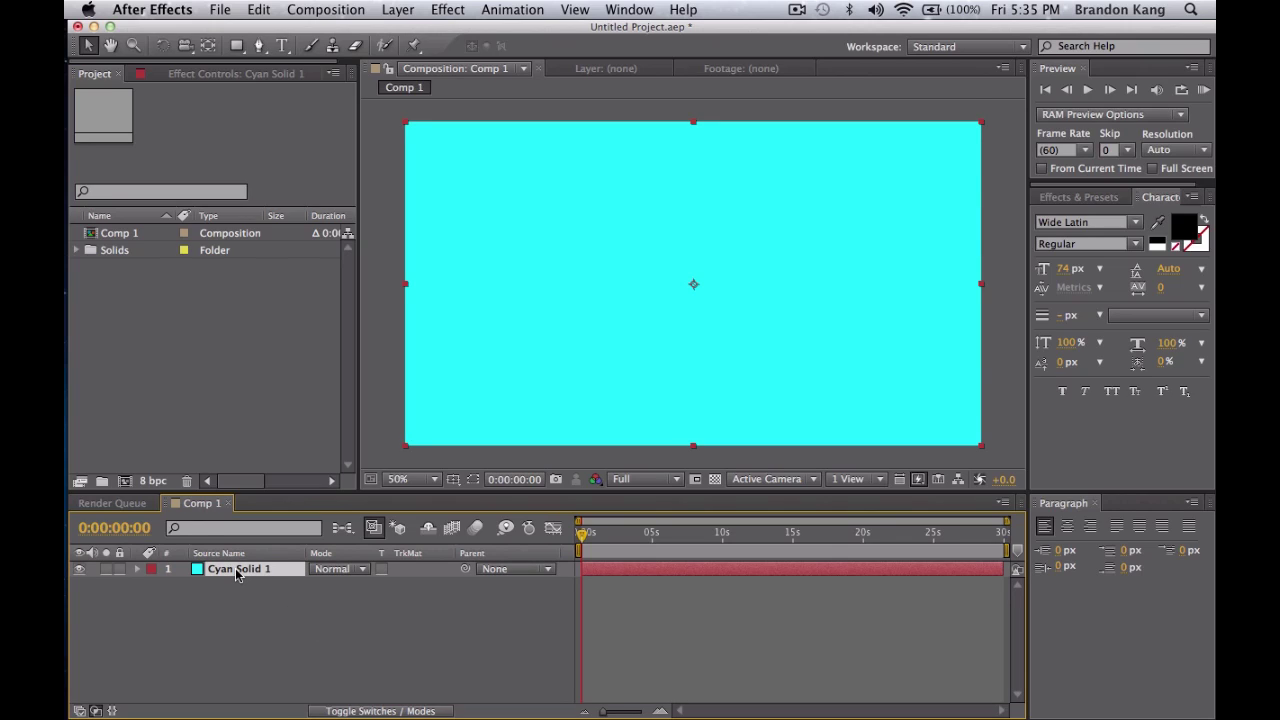
pyautogui.click(276, 602)
pyautogui.click(266, 572)
pyautogui.click(283, 45)
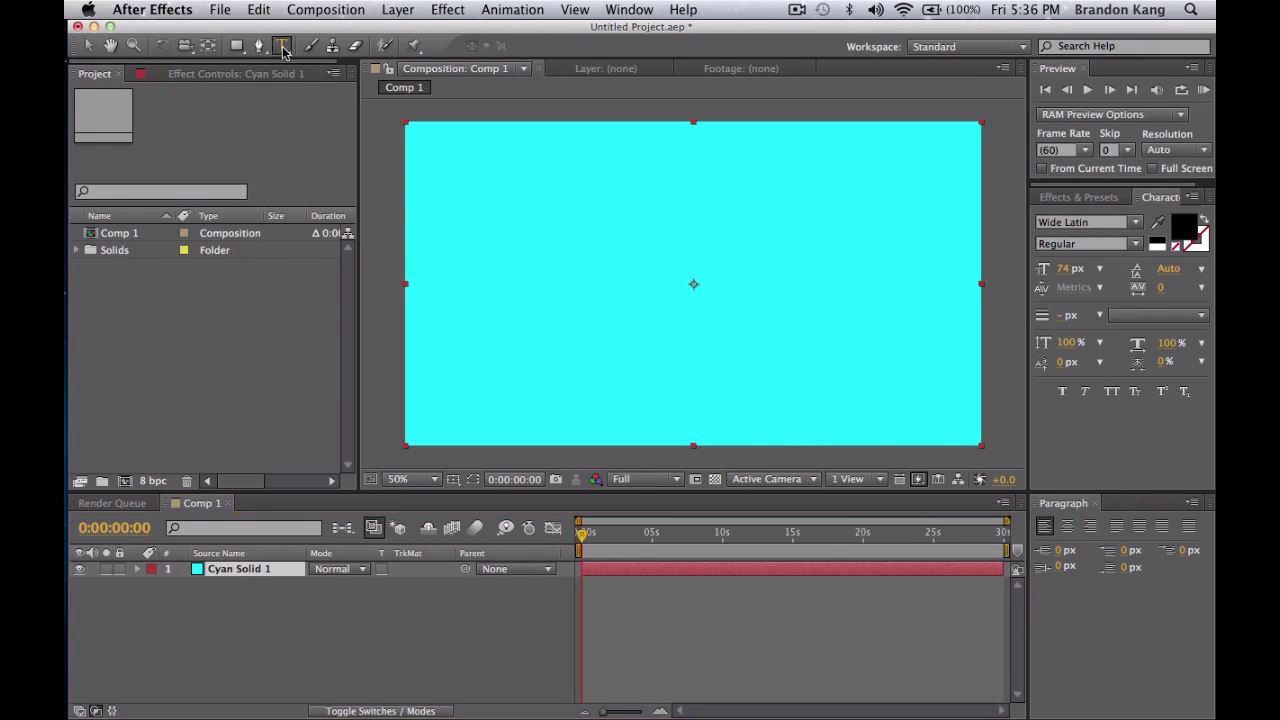
pyautogui.click(563, 278)
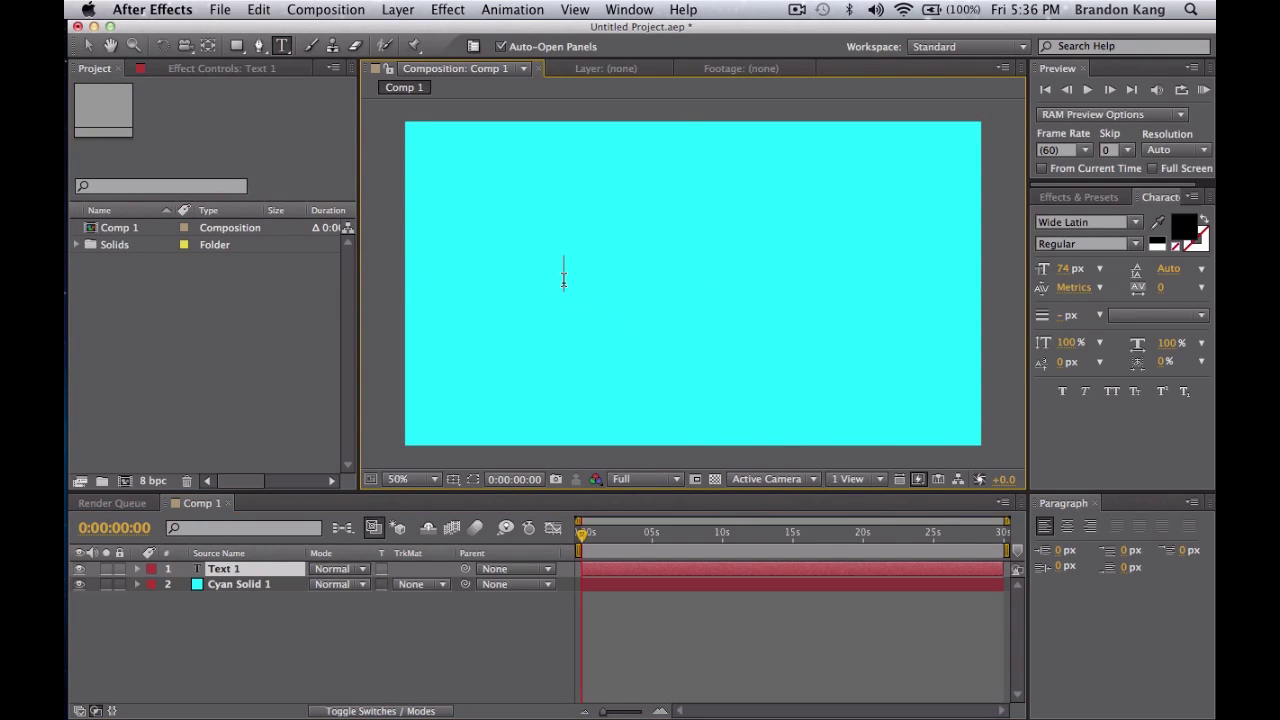
pyautogui.write('Transition ')
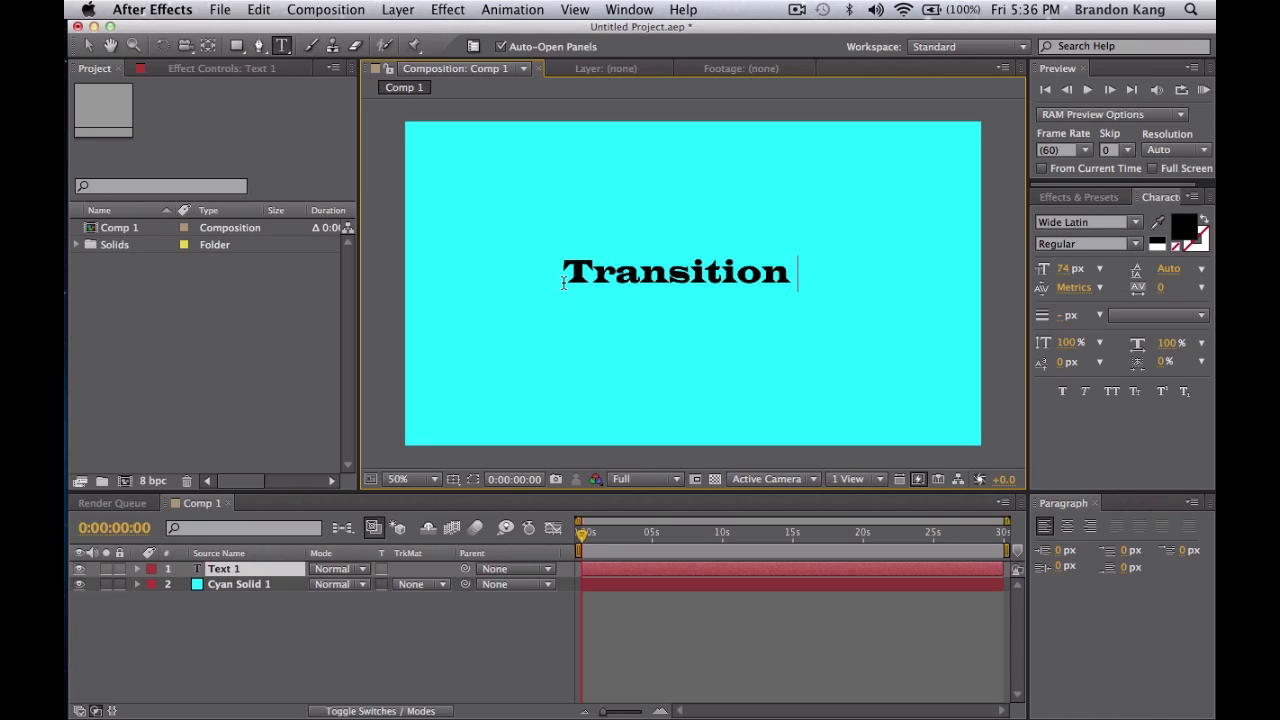
pyautogui.write('Effect')
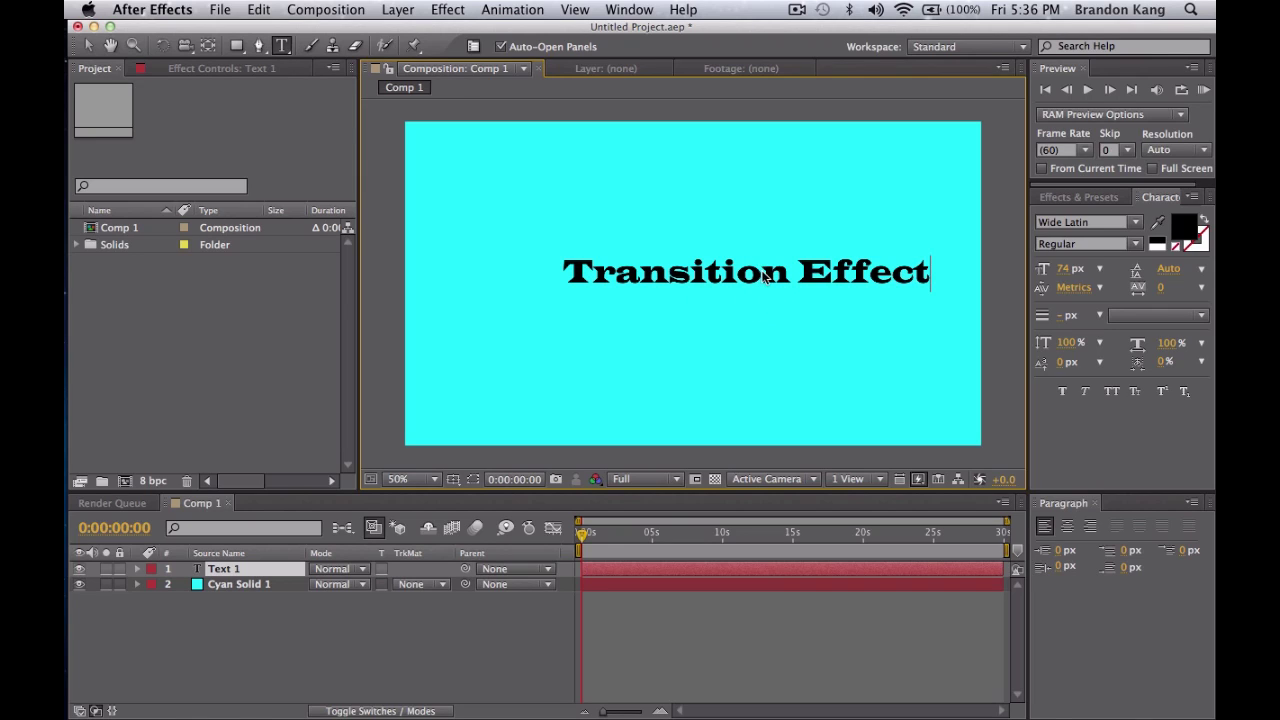
# Shift the Transition Effect text slightly left, finish editing, and reselect its layer
pyautogui.rightClick(764, 276)
pyautogui.click(768, 275)
pyautogui.moveTo(768, 275); pyautogui.dragTo(706, 284)
pyautogui.click(510, 620)
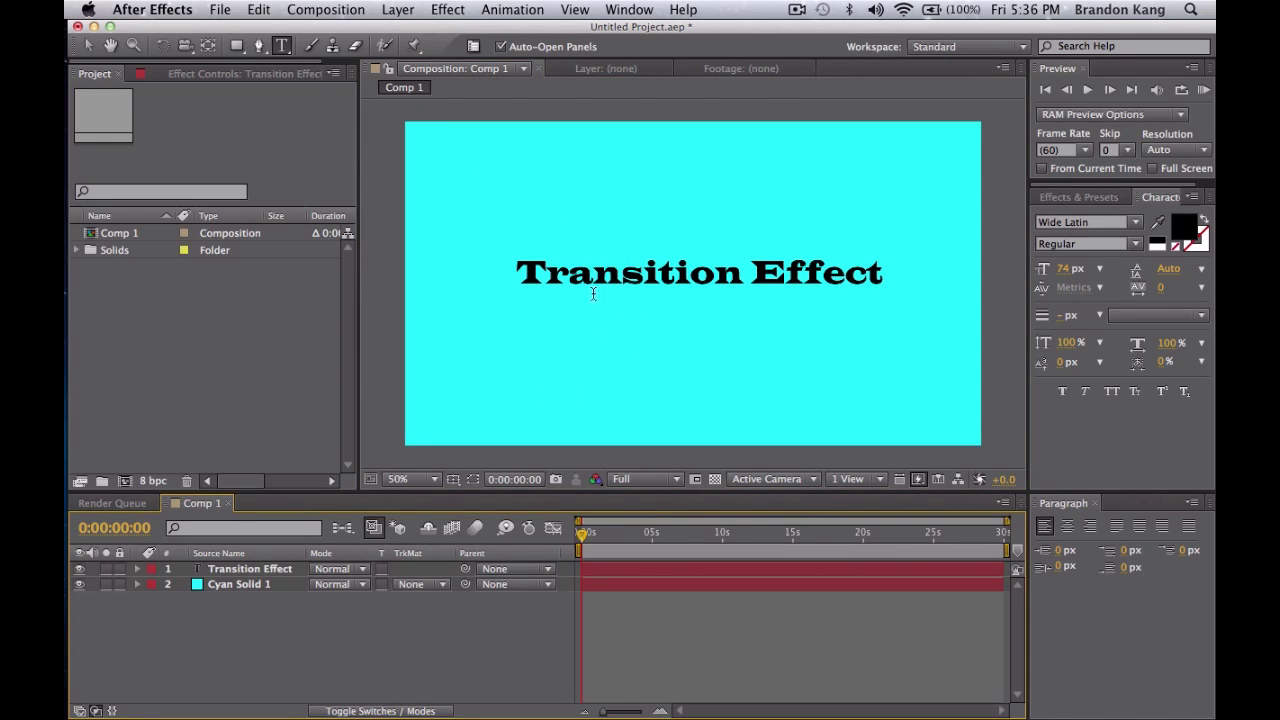
pyautogui.click(258, 572)
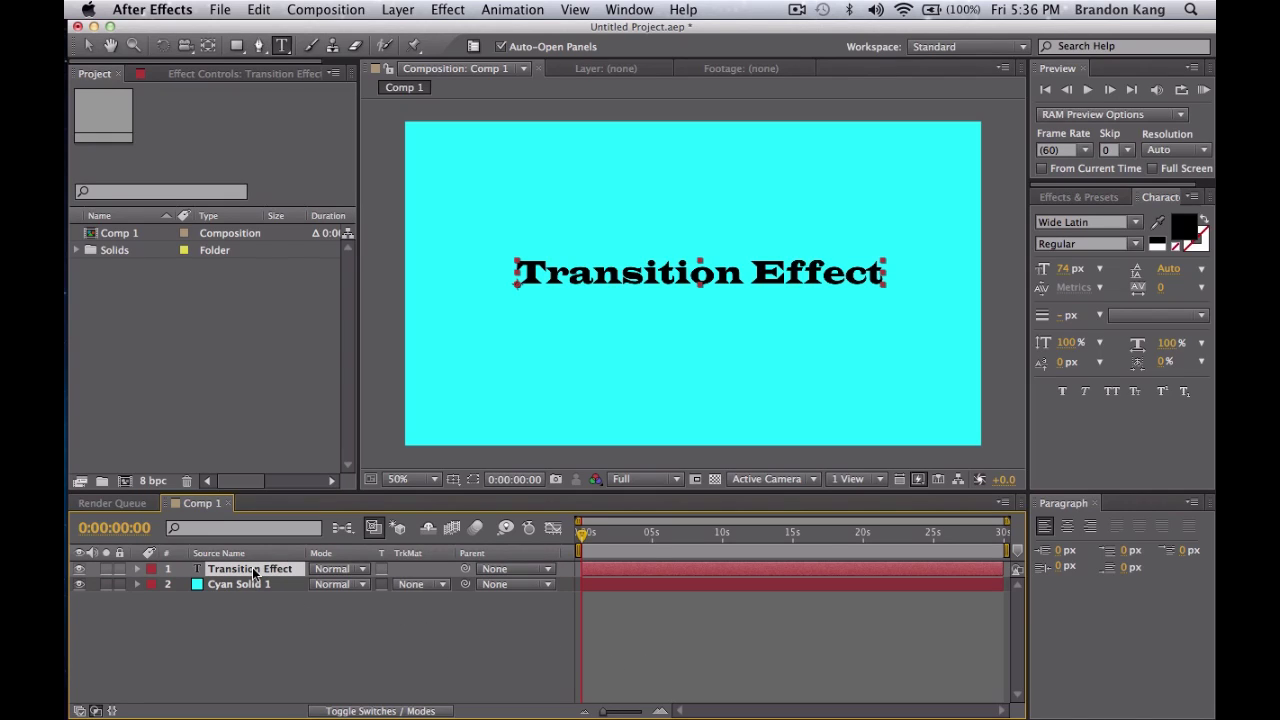
# Scrub the Transition Effect text's Scale to resize it, then reveal its Transform properties
pyautogui.press('s')
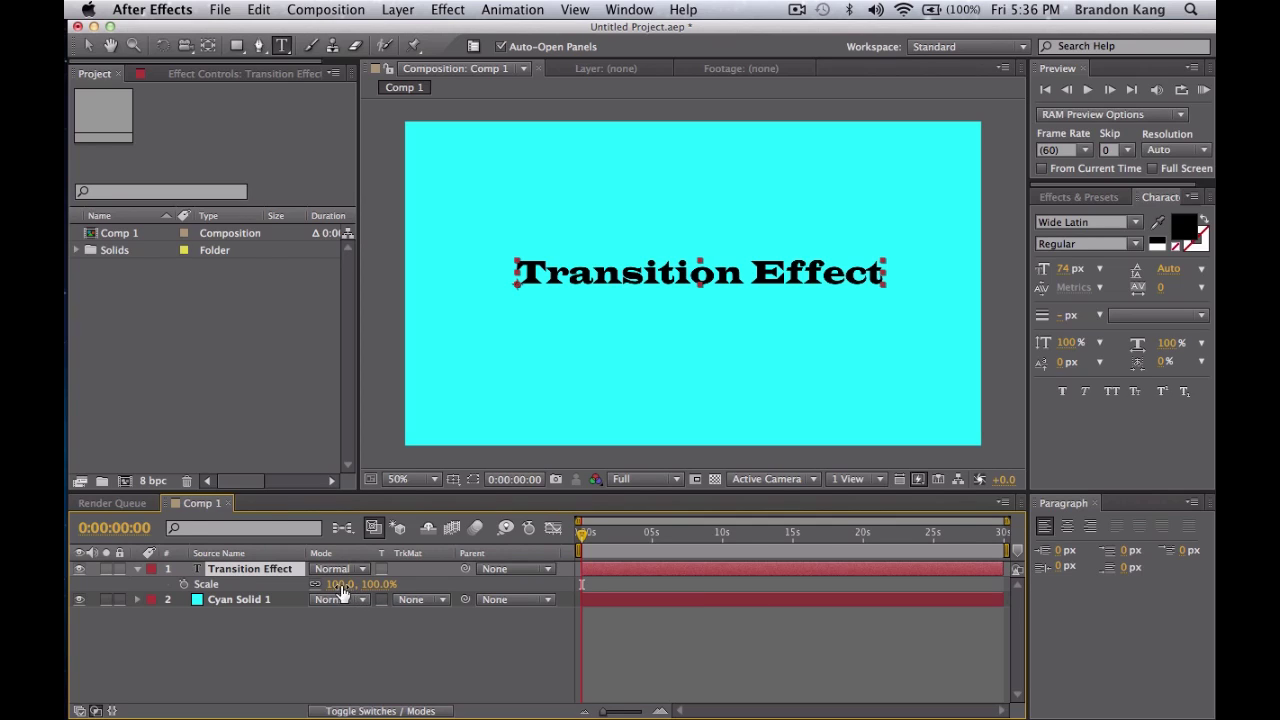
pyautogui.moveTo(342, 584)
pyautogui.mouseDown()
pyautogui.moveTo(375, 584)
pyautogui.moveTo(273, 584)
pyautogui.moveTo(387, 585)
pyautogui.moveTo(297, 577)
pyautogui.moveTo(345, 569)
pyautogui.moveTo(332, 572)
pyautogui.mouseUp()
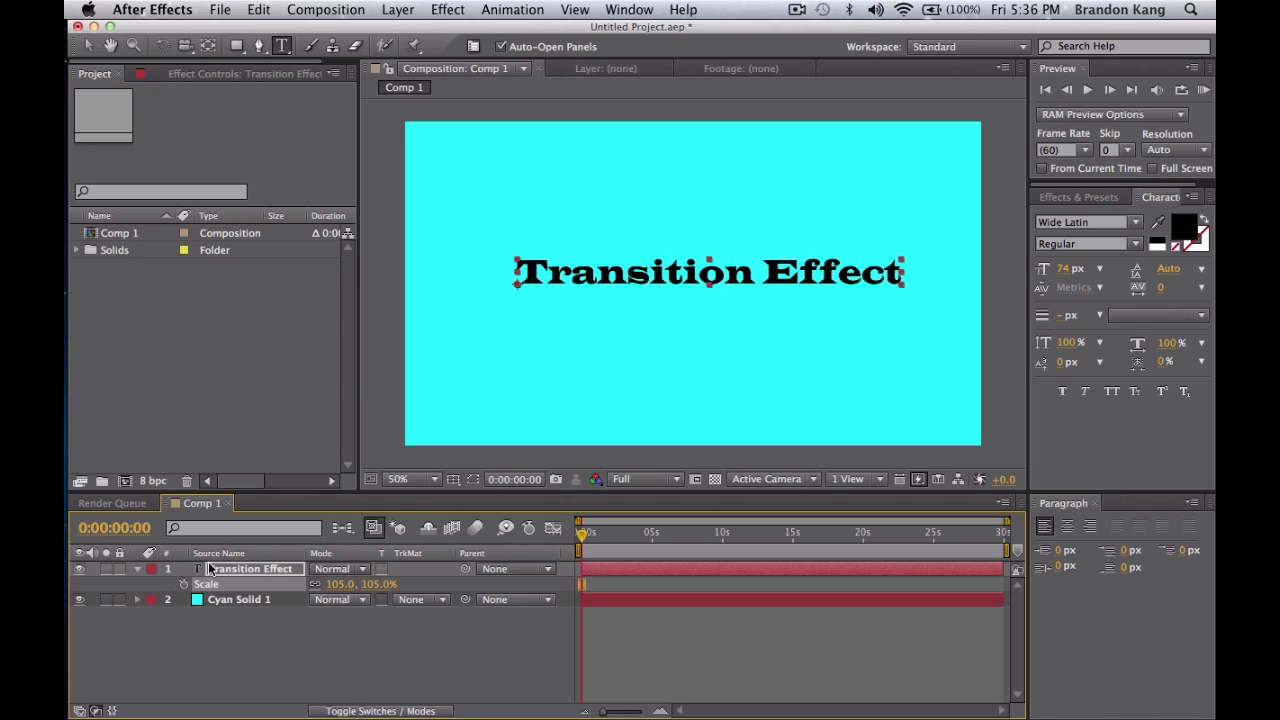
pyautogui.click(140, 579)
pyautogui.click(138, 570)
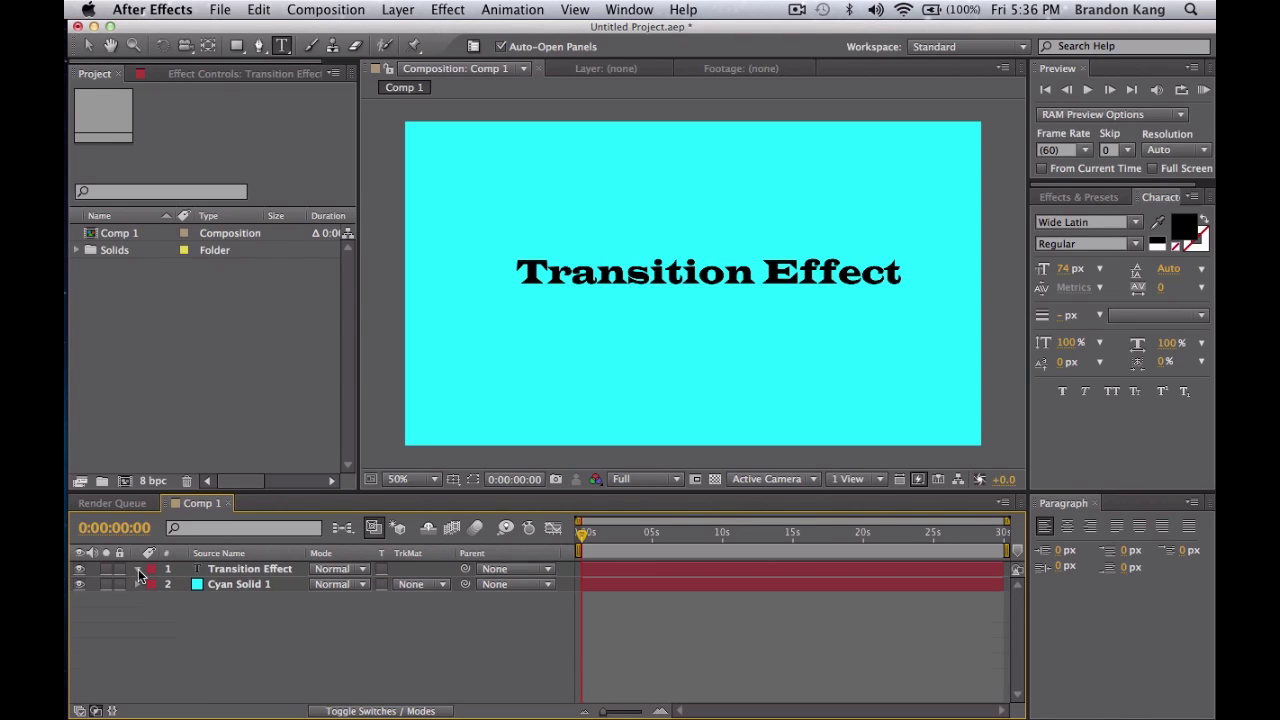
pyautogui.click(138, 570)
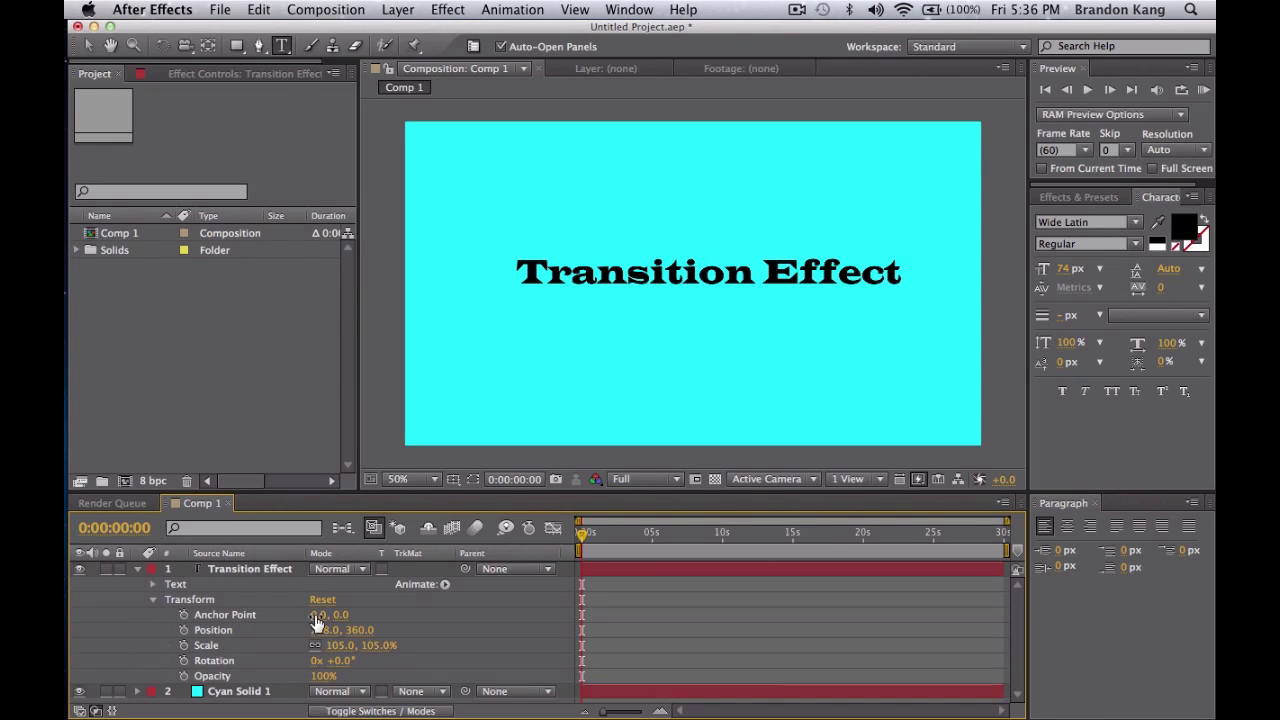
# Set the text's anchor point to 545, -22
pyautogui.moveTo(318, 615); pyautogui.dragTo(795, 603)
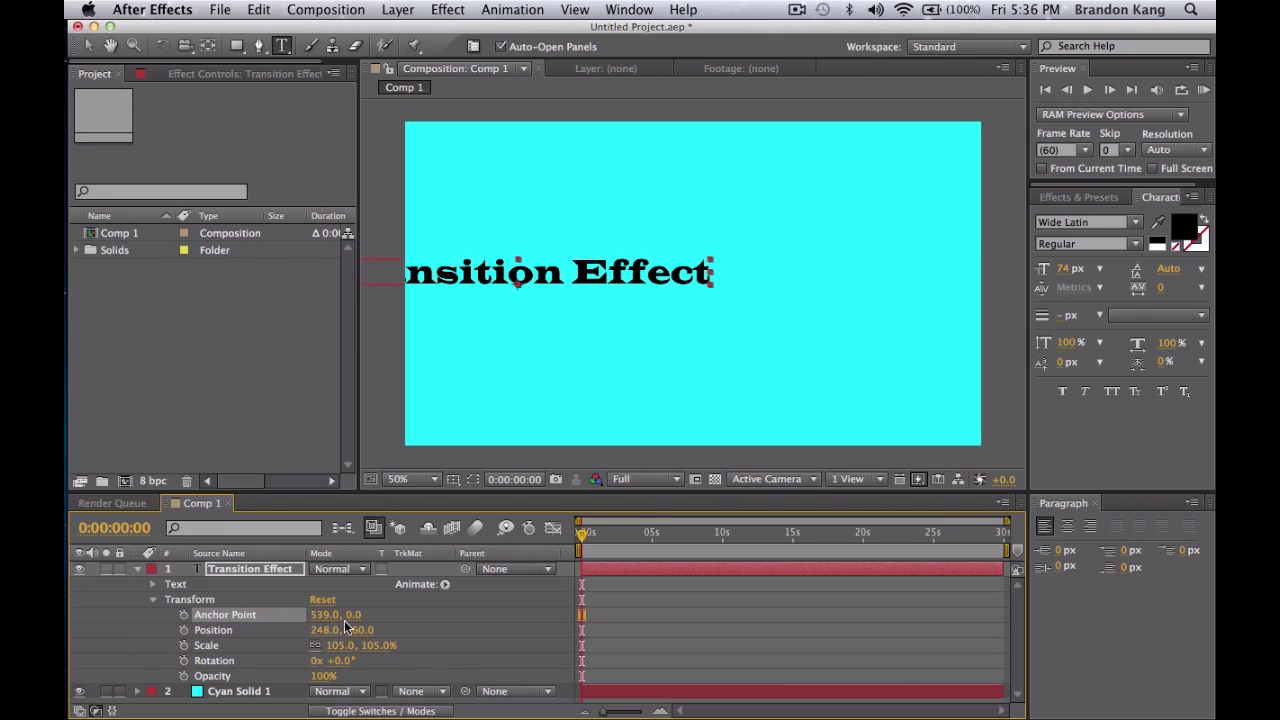
pyautogui.moveTo(352, 615); pyautogui.dragTo(324, 614)
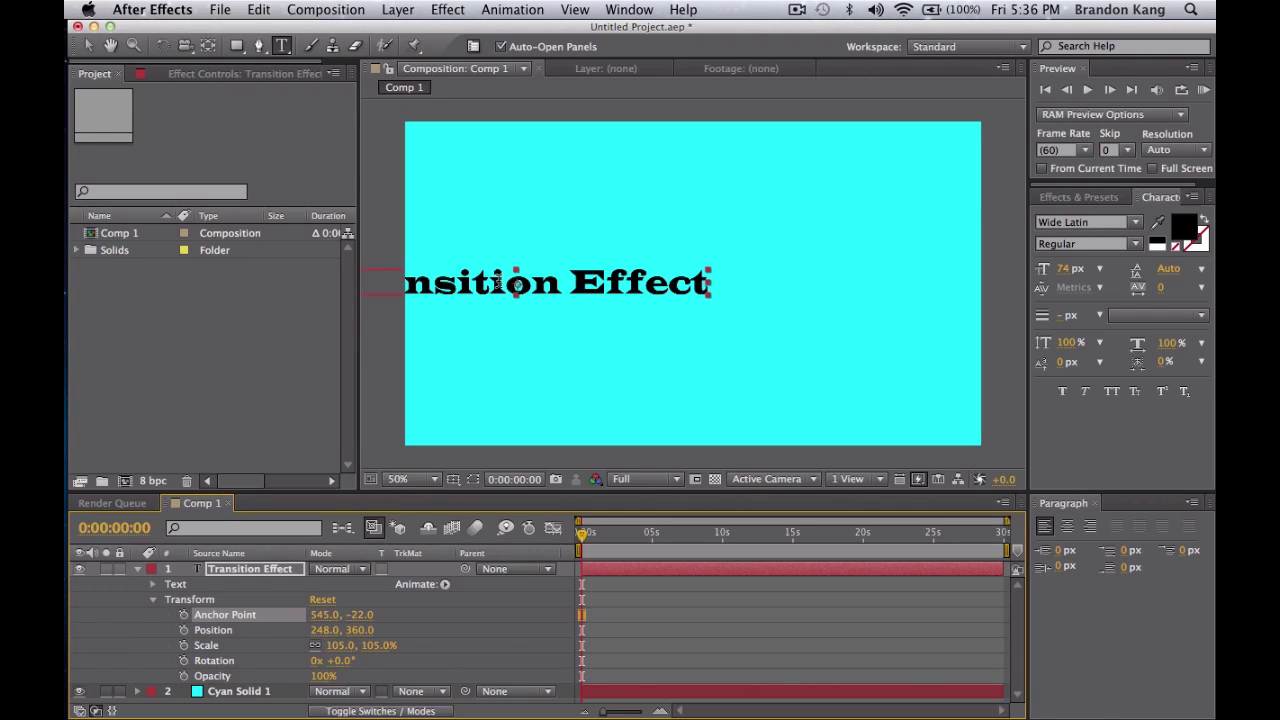
pyautogui.rightClick(478, 282)
pyautogui.press('Escape')
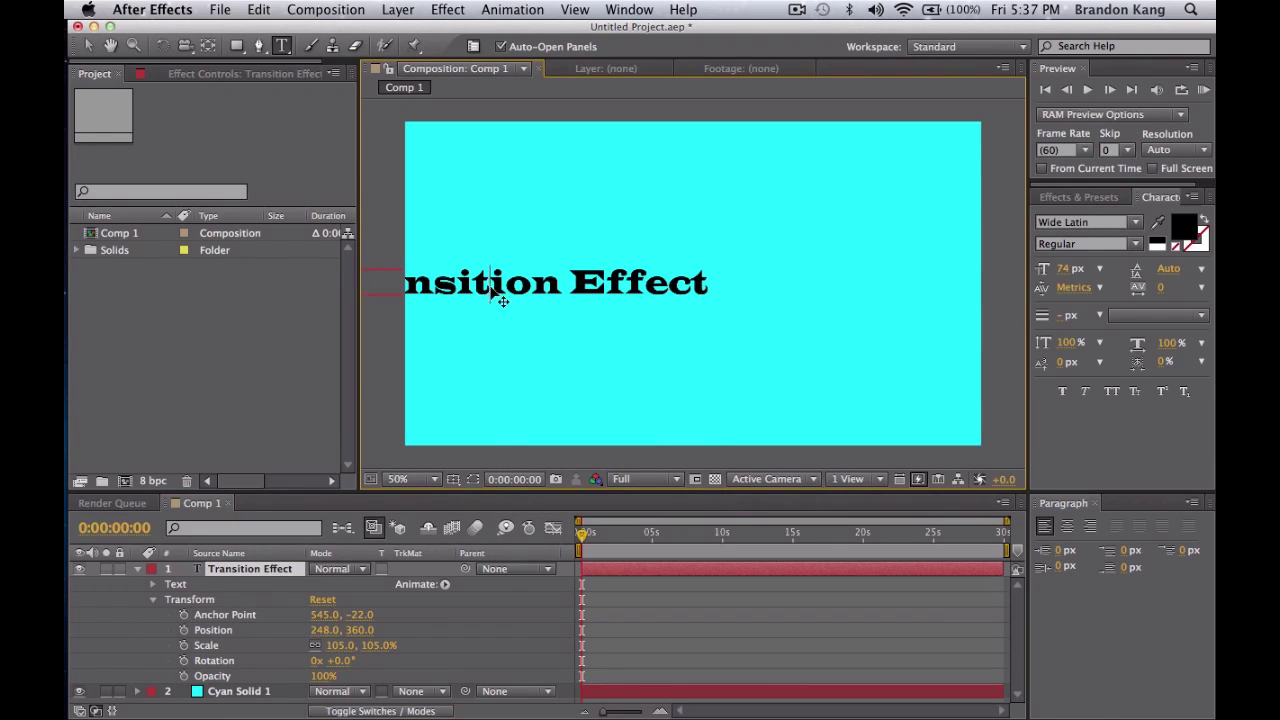
# Move the text to 630, 342 near the frame centre and scale it to 59%
pyautogui.moveTo(503, 292); pyautogui.dragTo(666, 283)
pyautogui.click(664, 283)
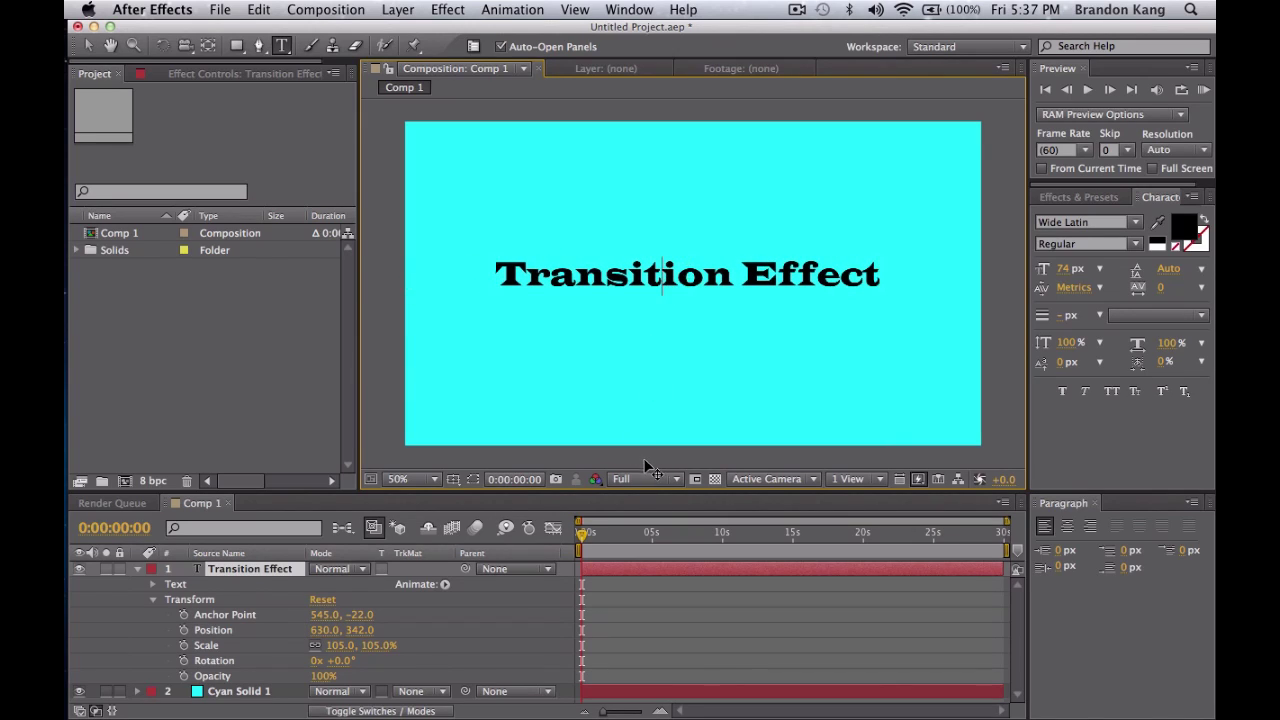
pyautogui.click(463, 634)
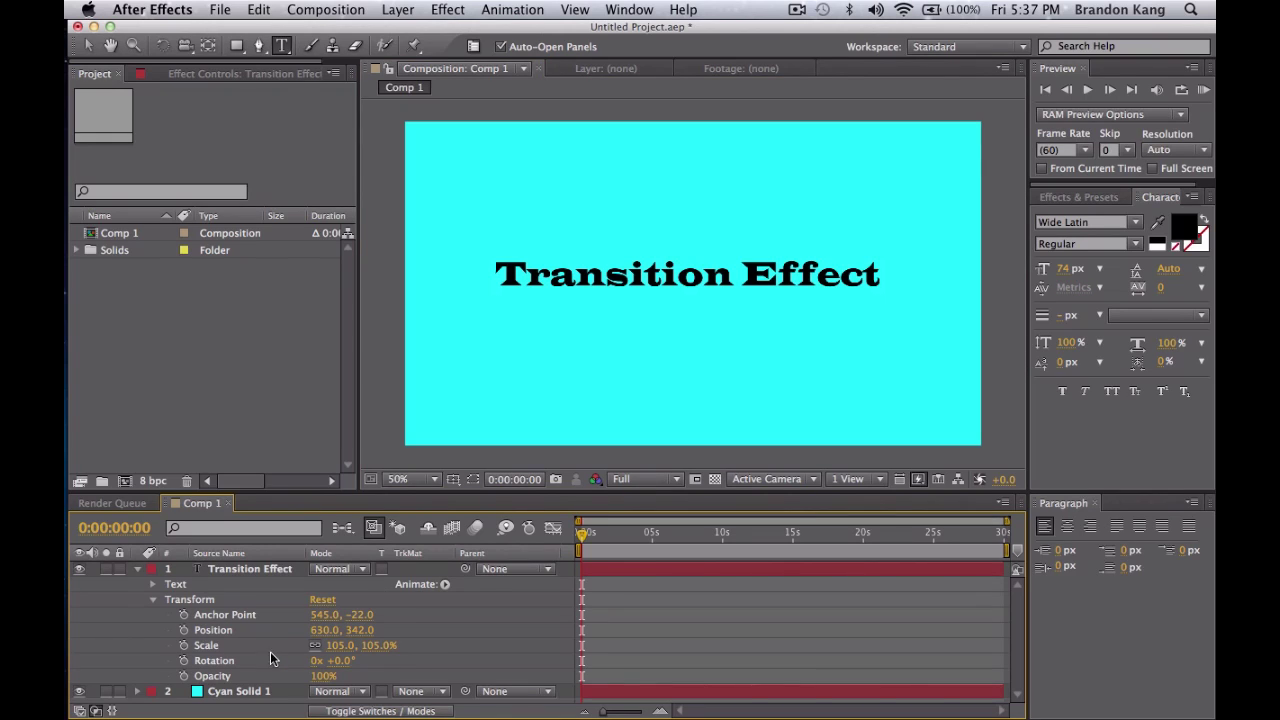
pyautogui.moveTo(340, 655)
pyautogui.mouseDown()
pyautogui.moveTo(305, 648)
pyautogui.moveTo(400, 627)
pyautogui.moveTo(305, 640)
pyautogui.moveTo(348, 641)
pyautogui.mouseUp()
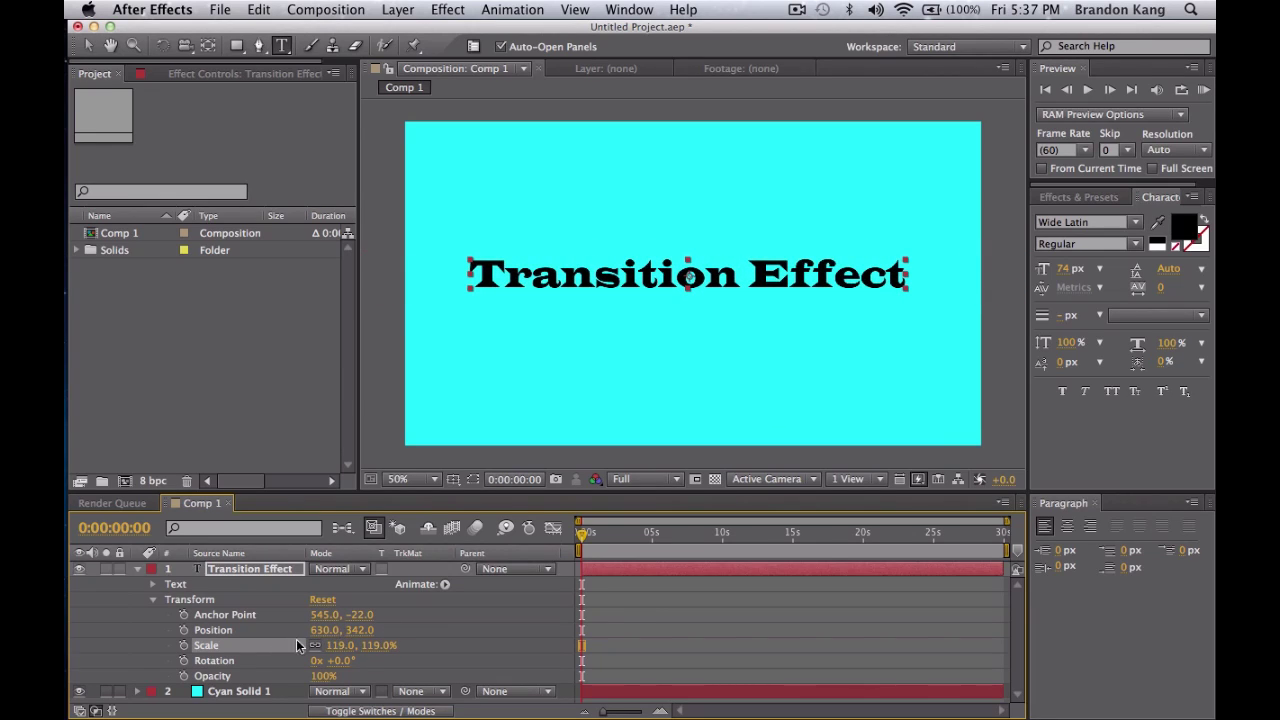
# Set a 0% Scale keyframe on the title at 0s
pyautogui.click(183, 646)
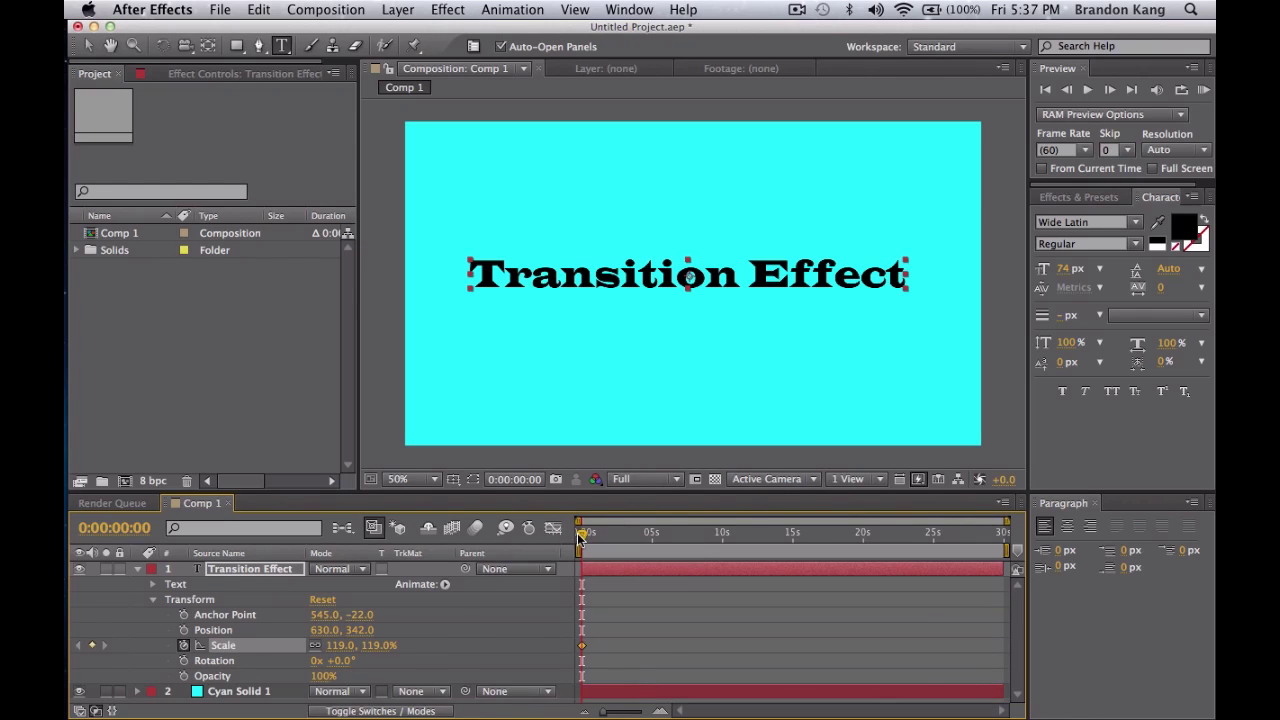
pyautogui.click(340, 645)
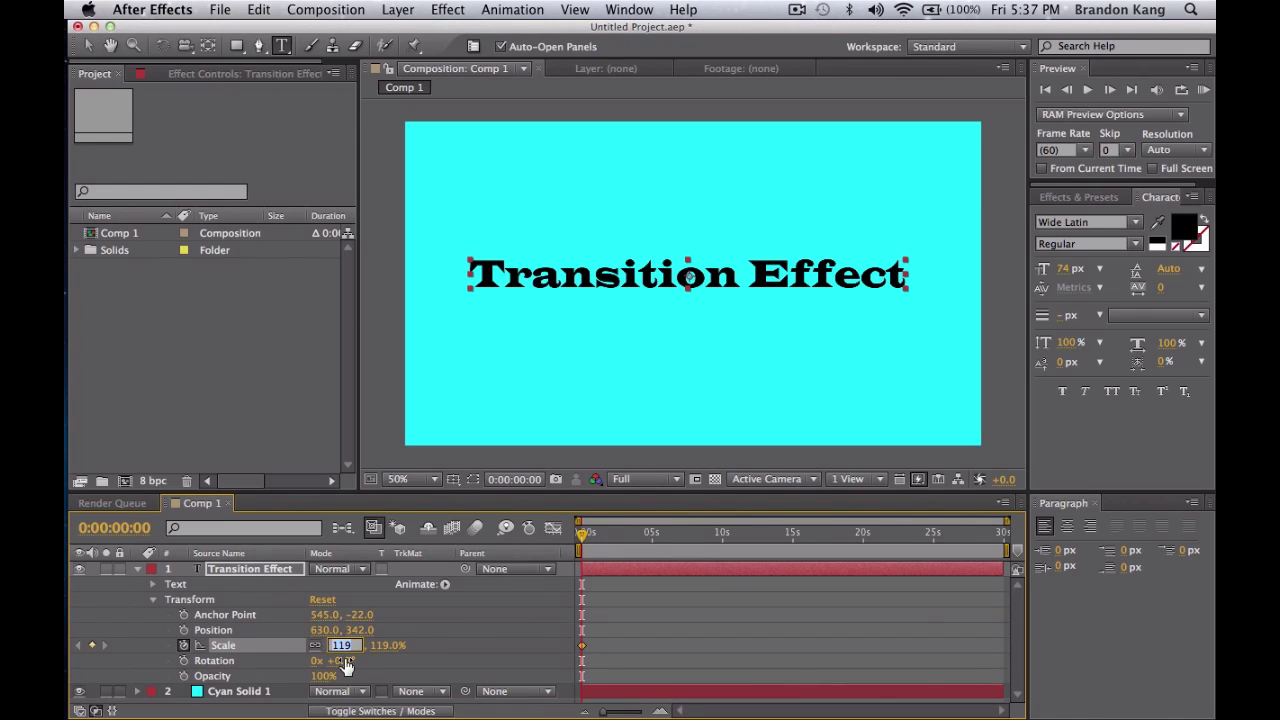
pyautogui.write('0')
pyautogui.press('Return')
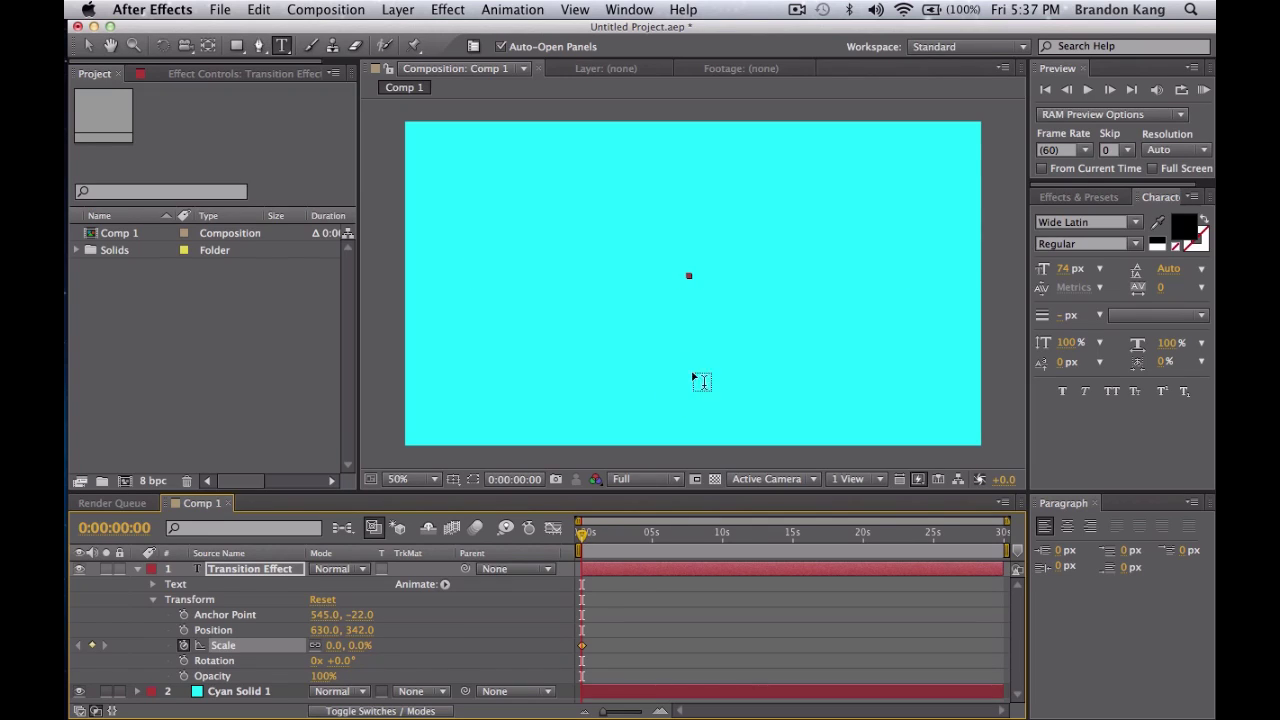
pyautogui.click(87, 46)
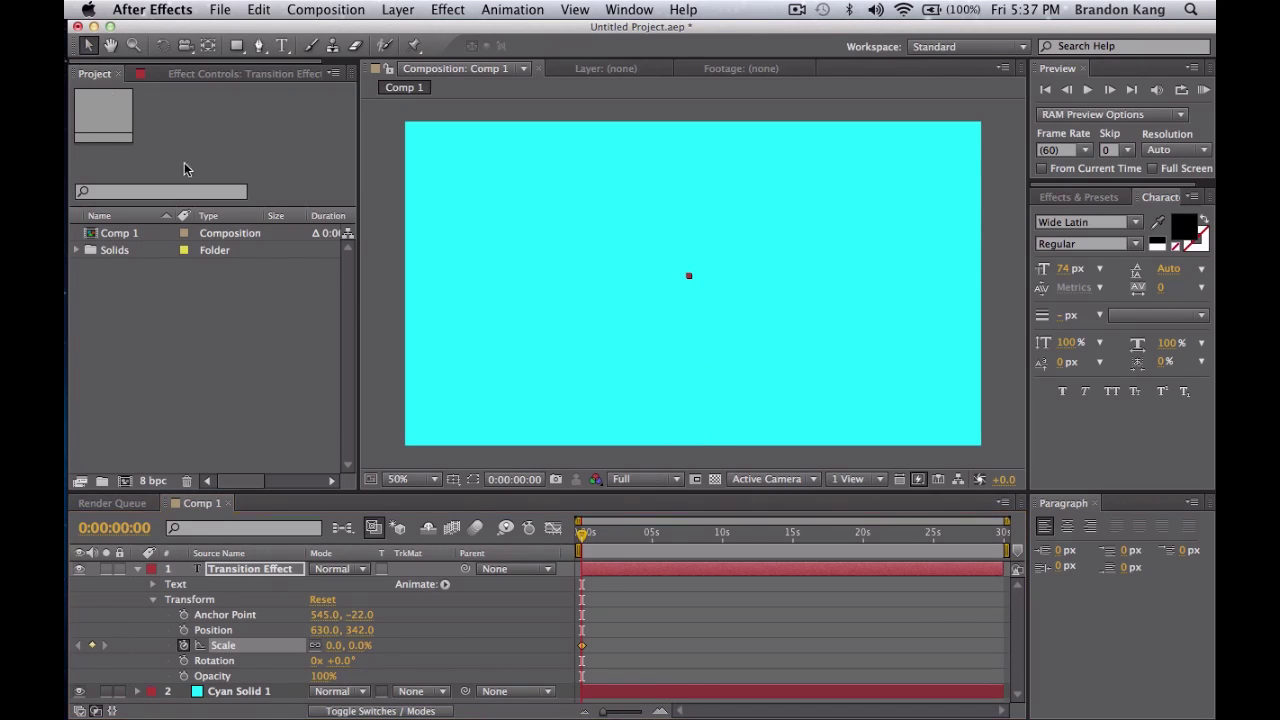
pyautogui.click(611, 437)
# Add a 120% Scale keyframe at frame 27 and preview the scale-up
pyautogui.moveTo(585, 537); pyautogui.dragTo(590, 538)
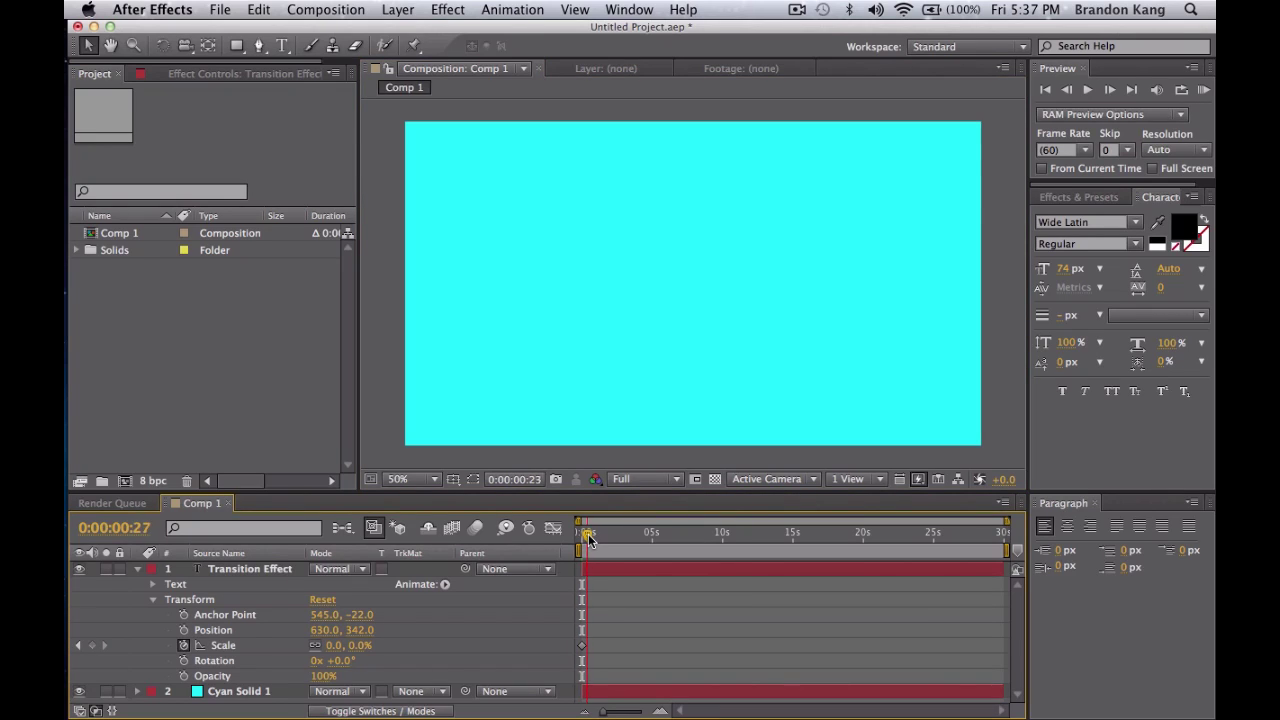
pyautogui.click(336, 645)
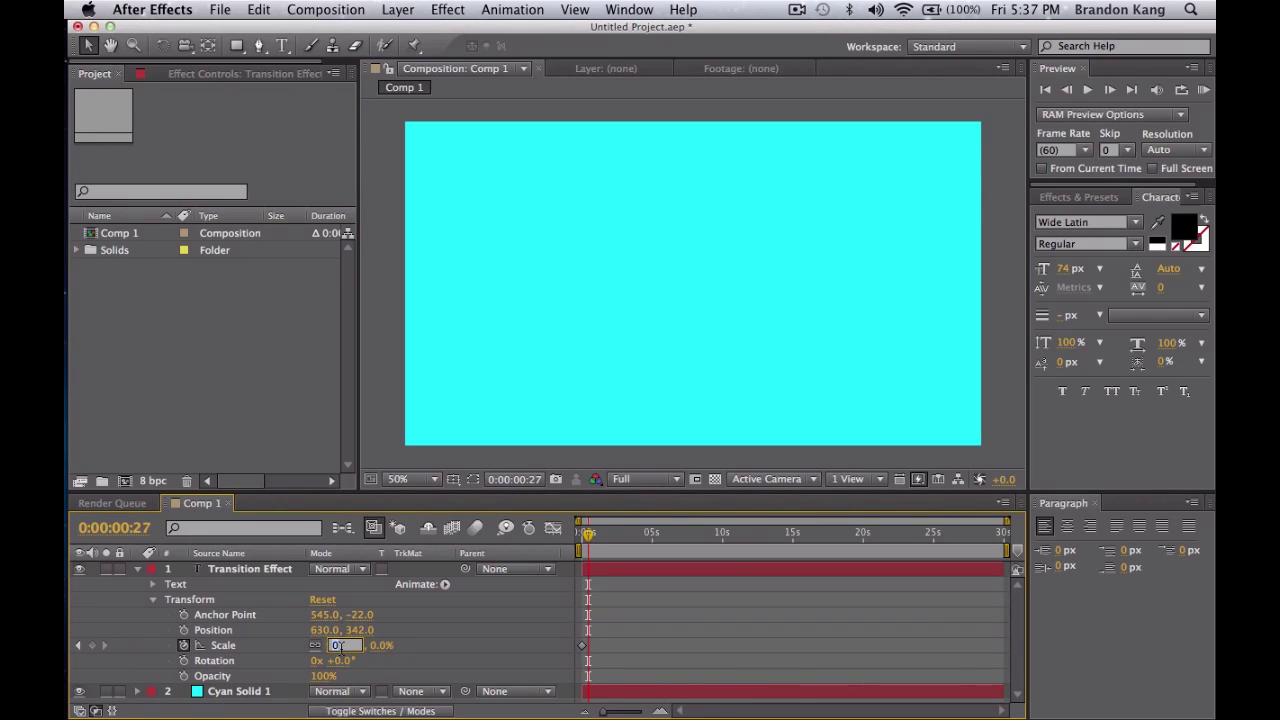
pyautogui.write('120')
pyautogui.press('Return')
pyautogui.click(580, 548)
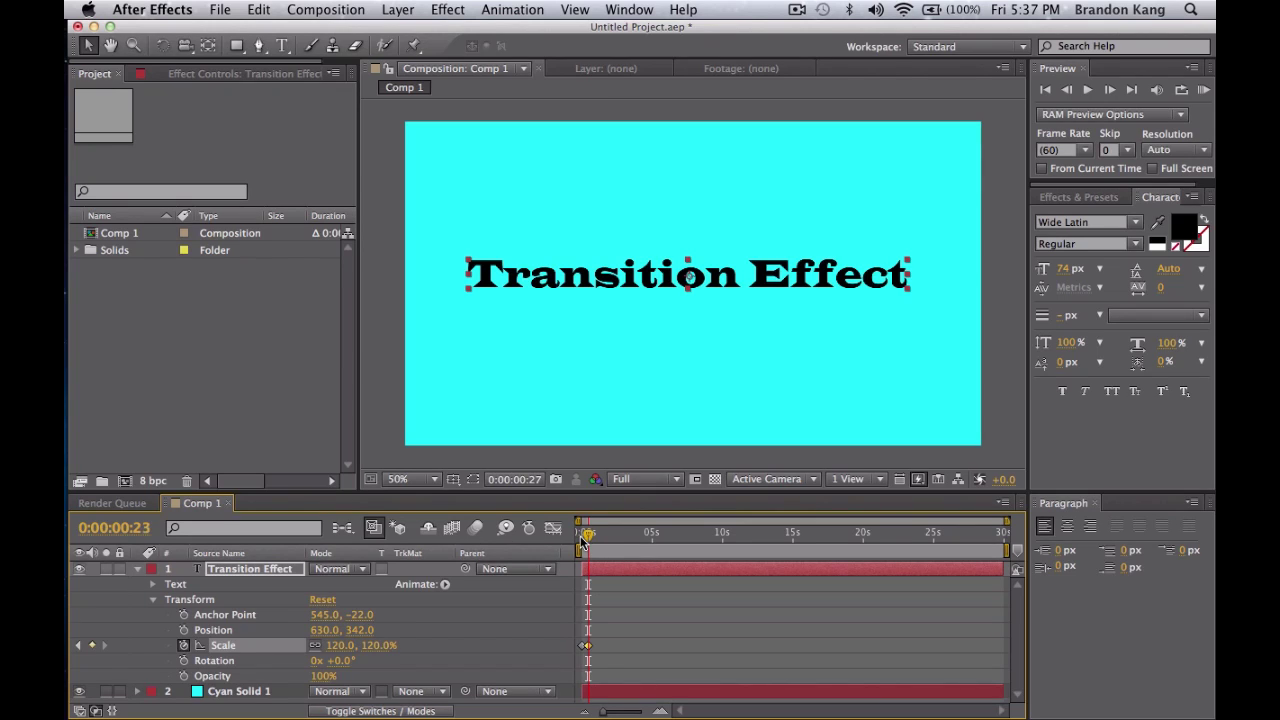
pyautogui.click(524, 614)
pyautogui.press('space')
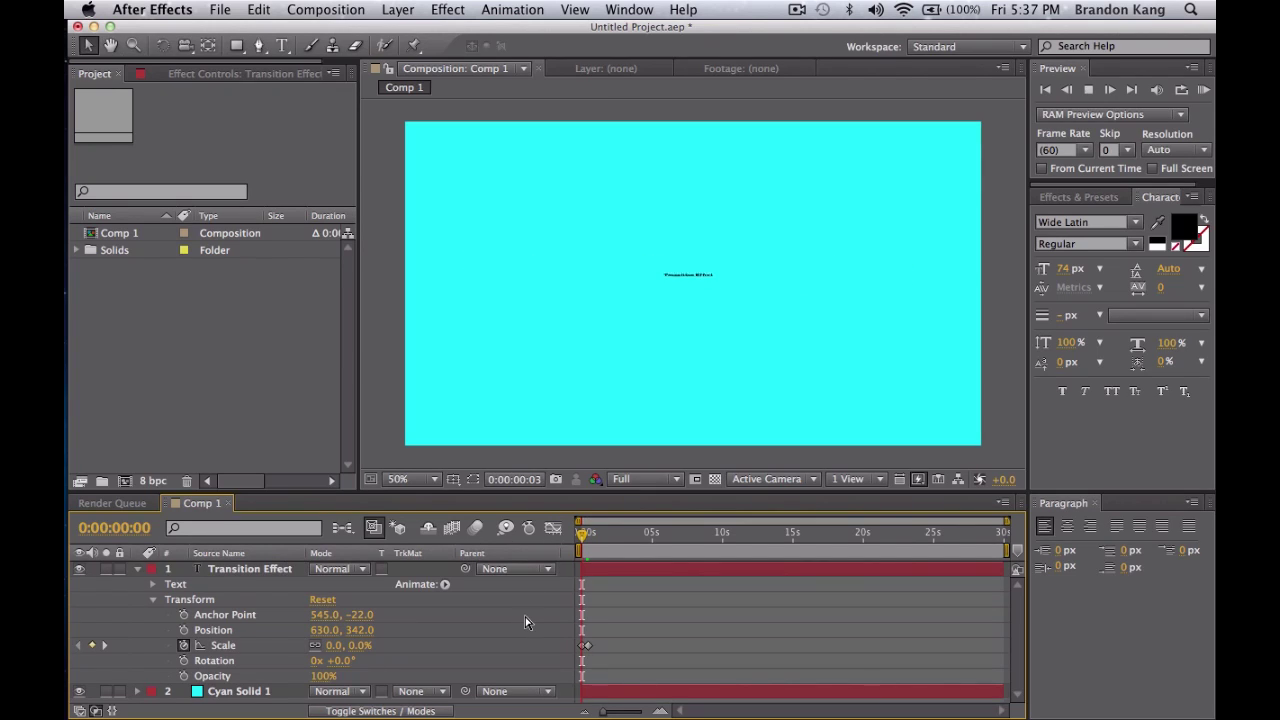
pyautogui.press('space')
# Move the 120% keyframe earlier in time and preview again
pyautogui.click(589, 646)
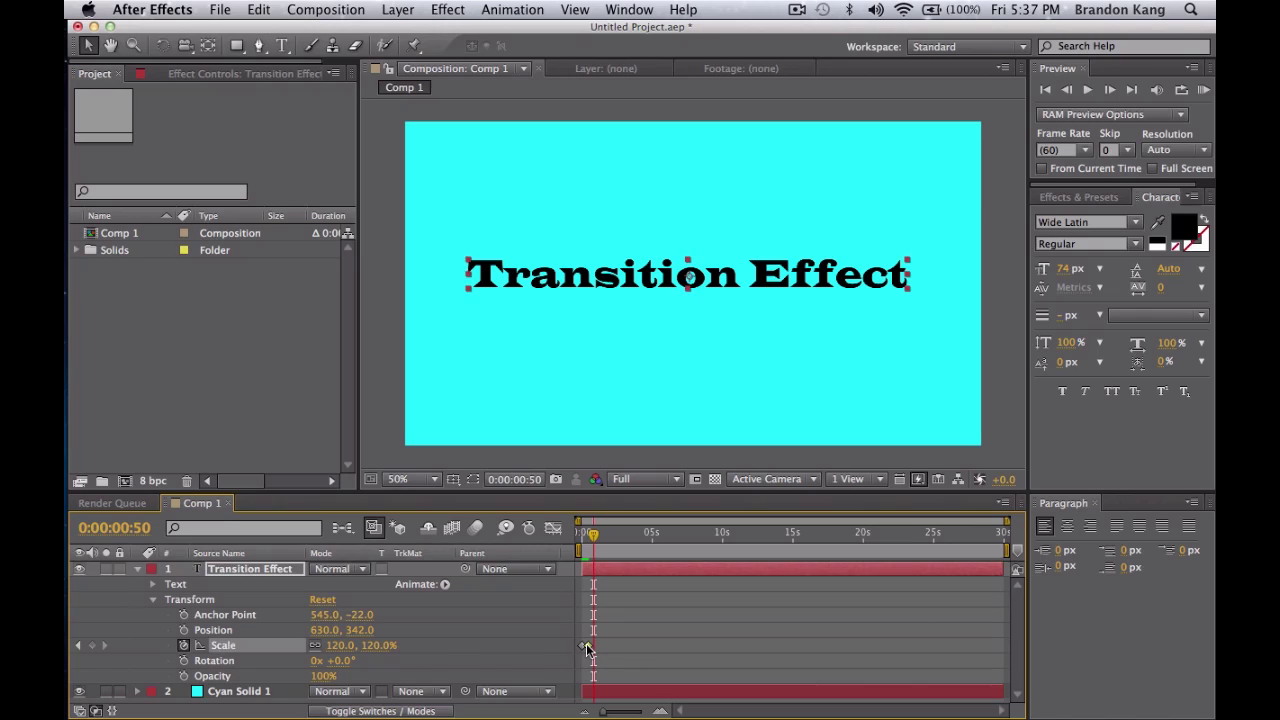
pyautogui.moveTo(611, 714); pyautogui.dragTo(634, 714)
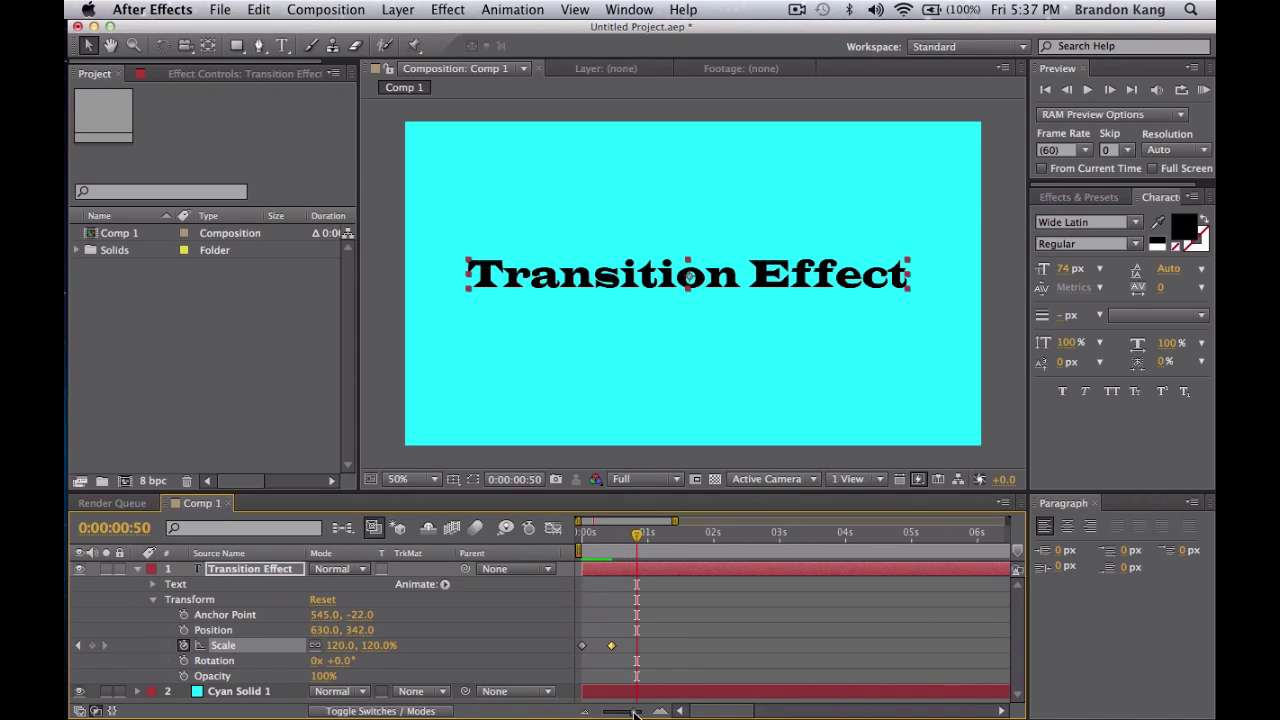
pyautogui.moveTo(611, 646); pyautogui.dragTo(600, 646)
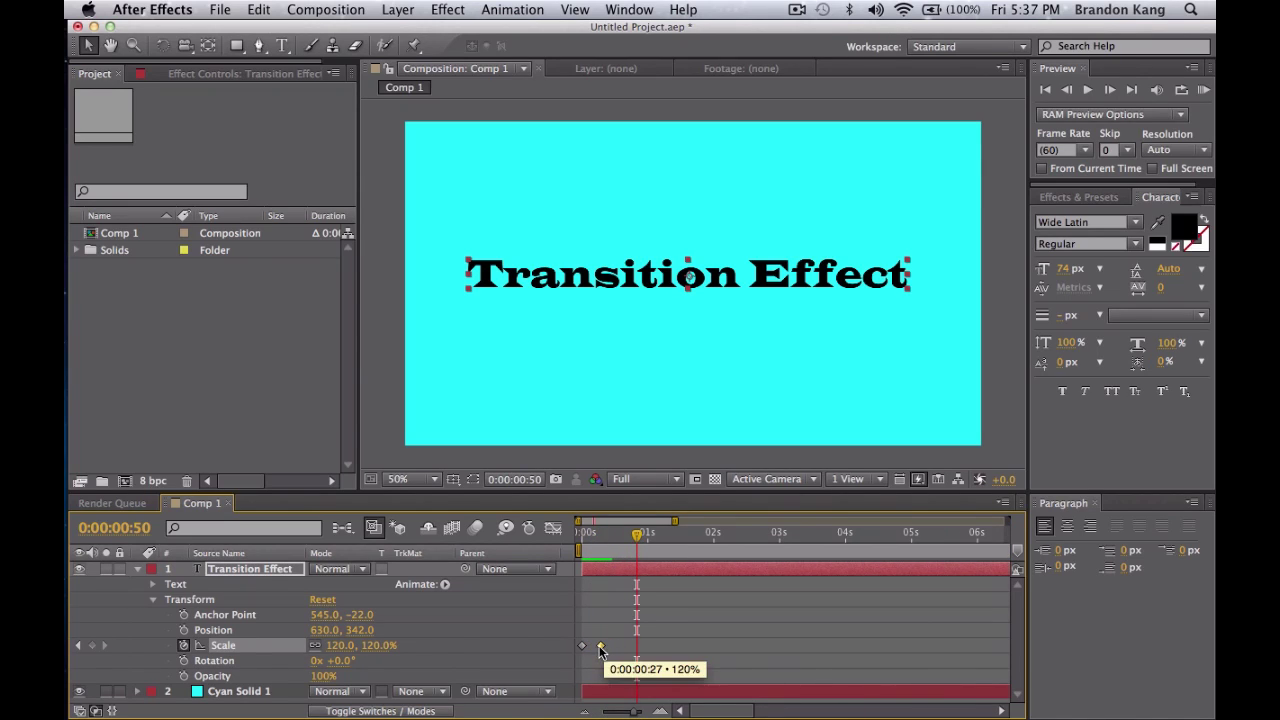
pyautogui.click(582, 538)
pyautogui.press('space')
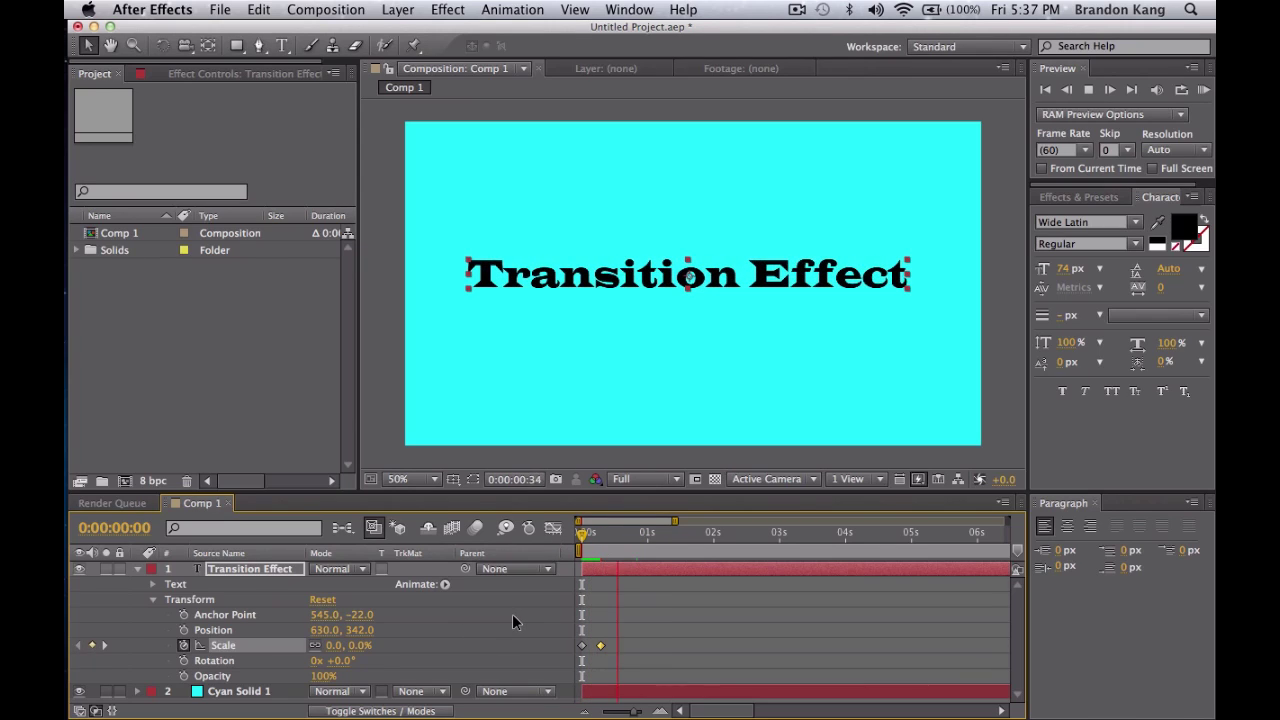
pyautogui.press('space')
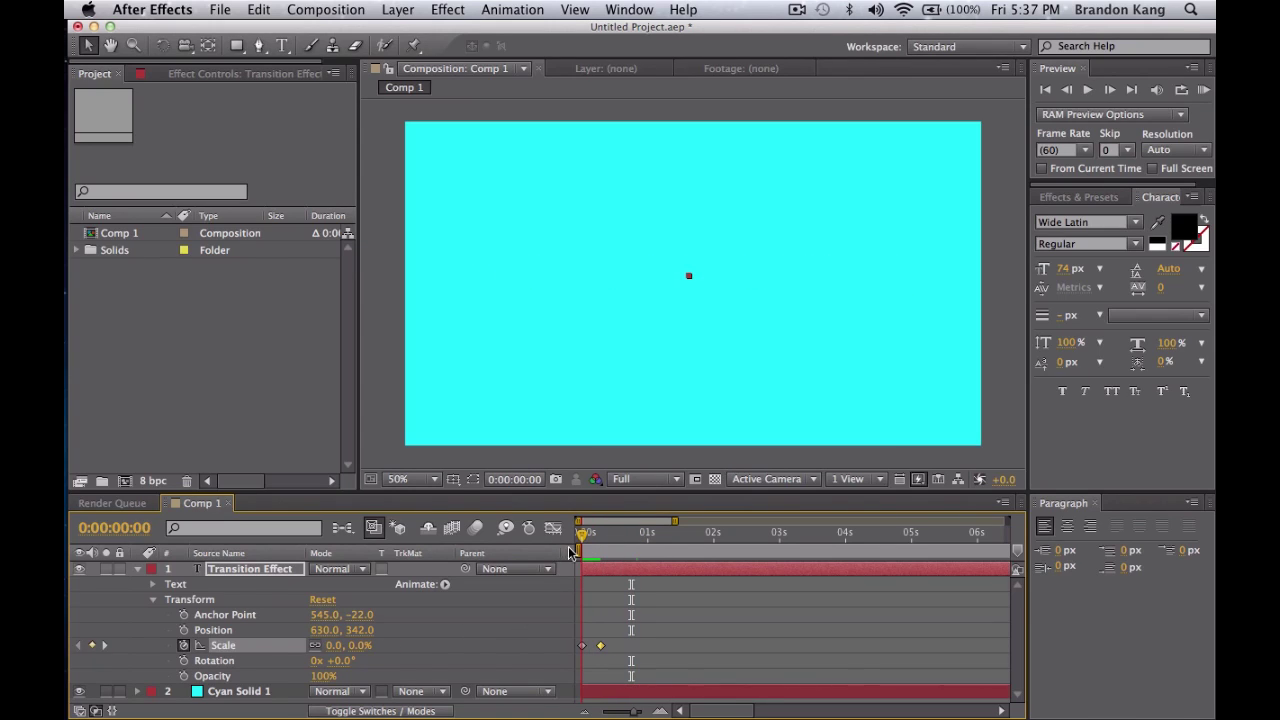
# Add a 100% settling Scale keyframe a few frames after the peak and check the bounce
pyautogui.moveTo(581, 545); pyautogui.dragTo(610, 548)
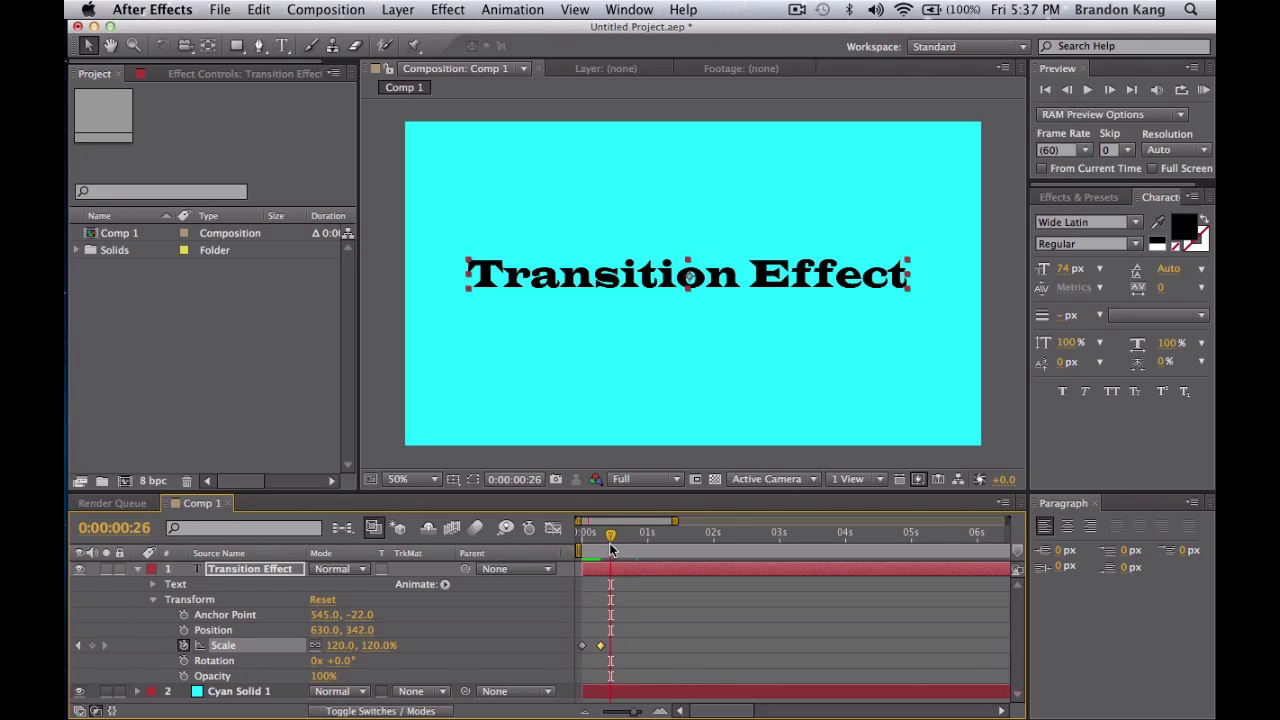
pyautogui.click(340, 645)
pyautogui.write('100')
pyautogui.press('Return')
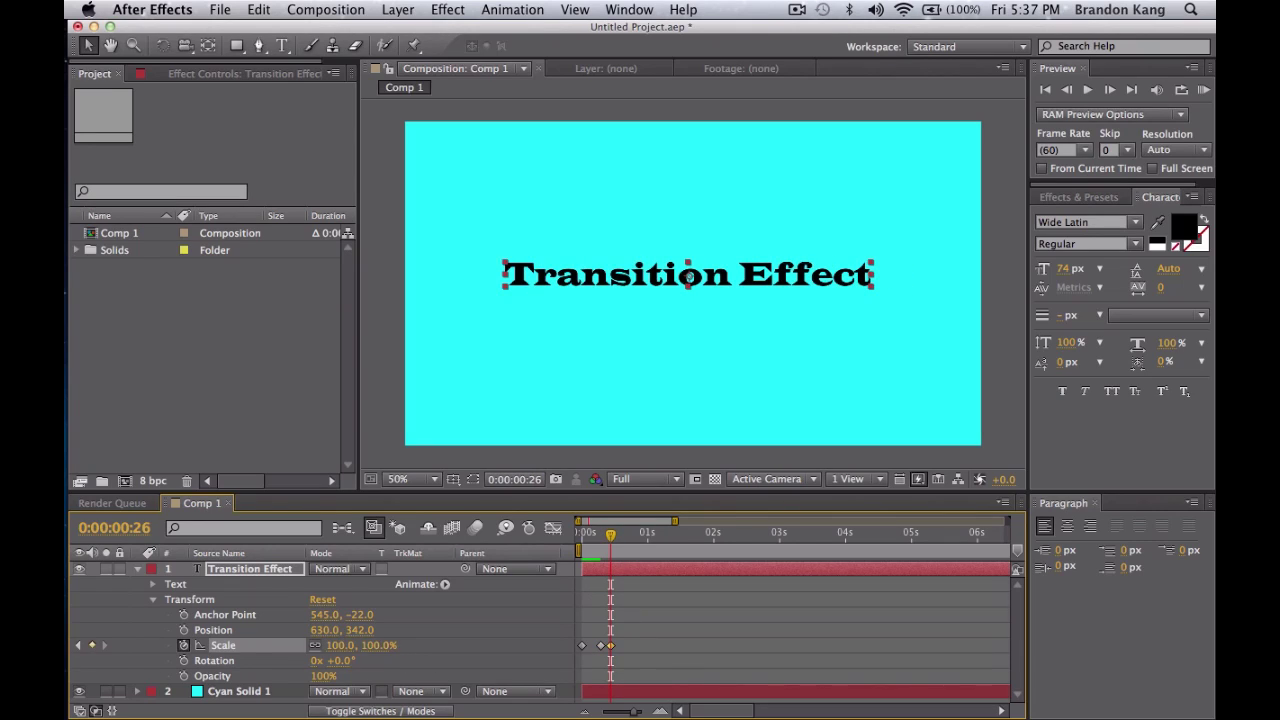
pyautogui.press('KP_0')
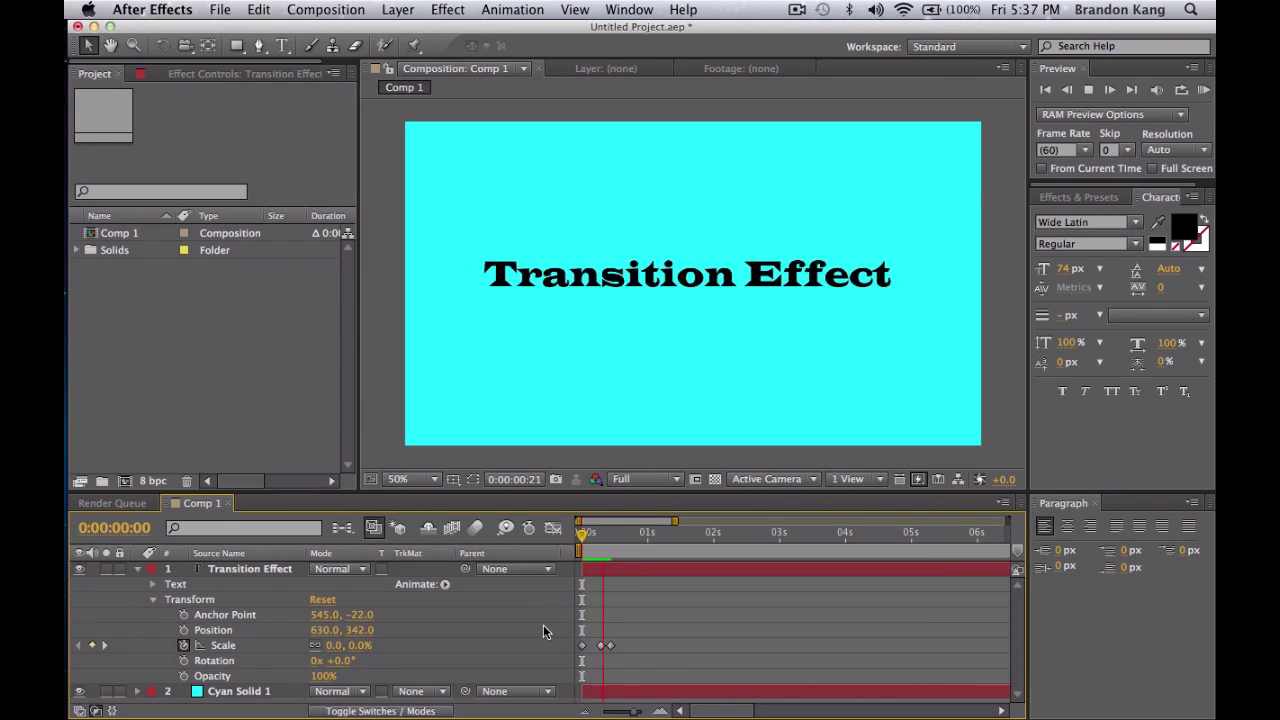
pyautogui.press('space')
pyautogui.moveTo(610, 543)
pyautogui.mouseDown()
pyautogui.moveTo(586, 543)
pyautogui.moveTo(601, 543)
pyautogui.mouseUp()
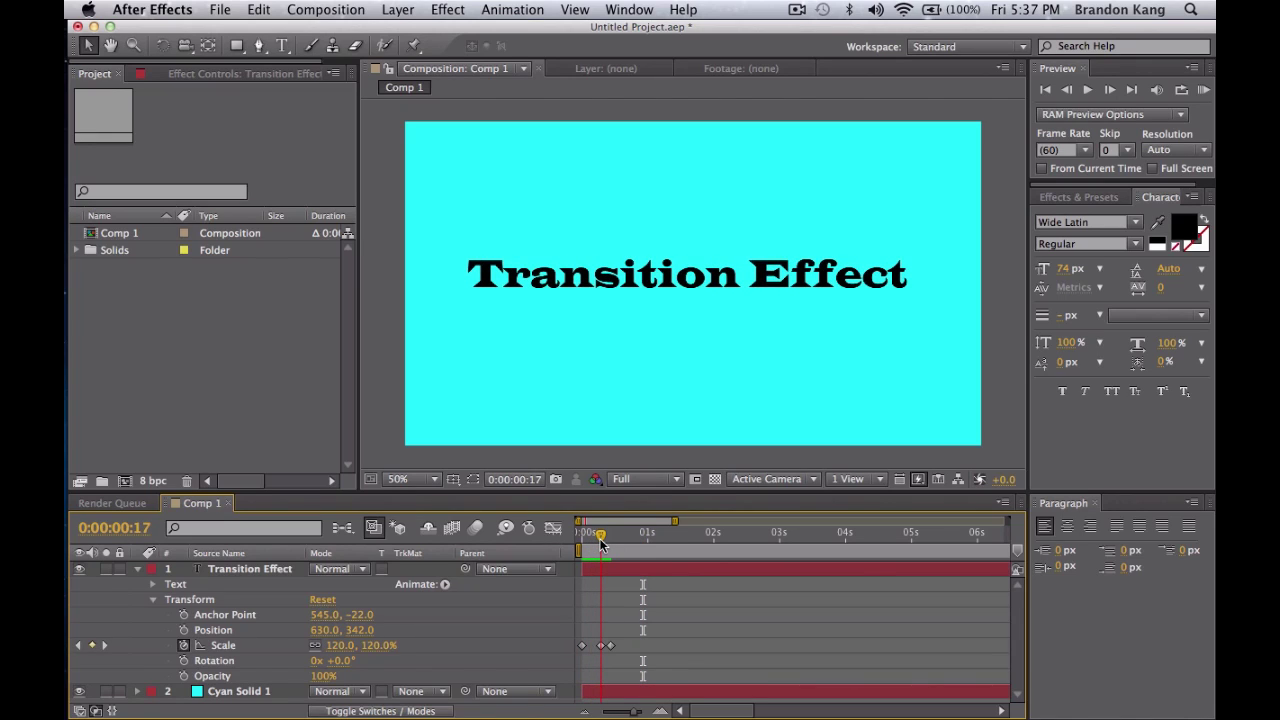
pyautogui.moveTo(600, 543)
pyautogui.mouseDown()
pyautogui.moveTo(611, 543)
pyautogui.moveTo(559, 551)
pyautogui.moveTo(603, 552)
pyautogui.mouseUp()
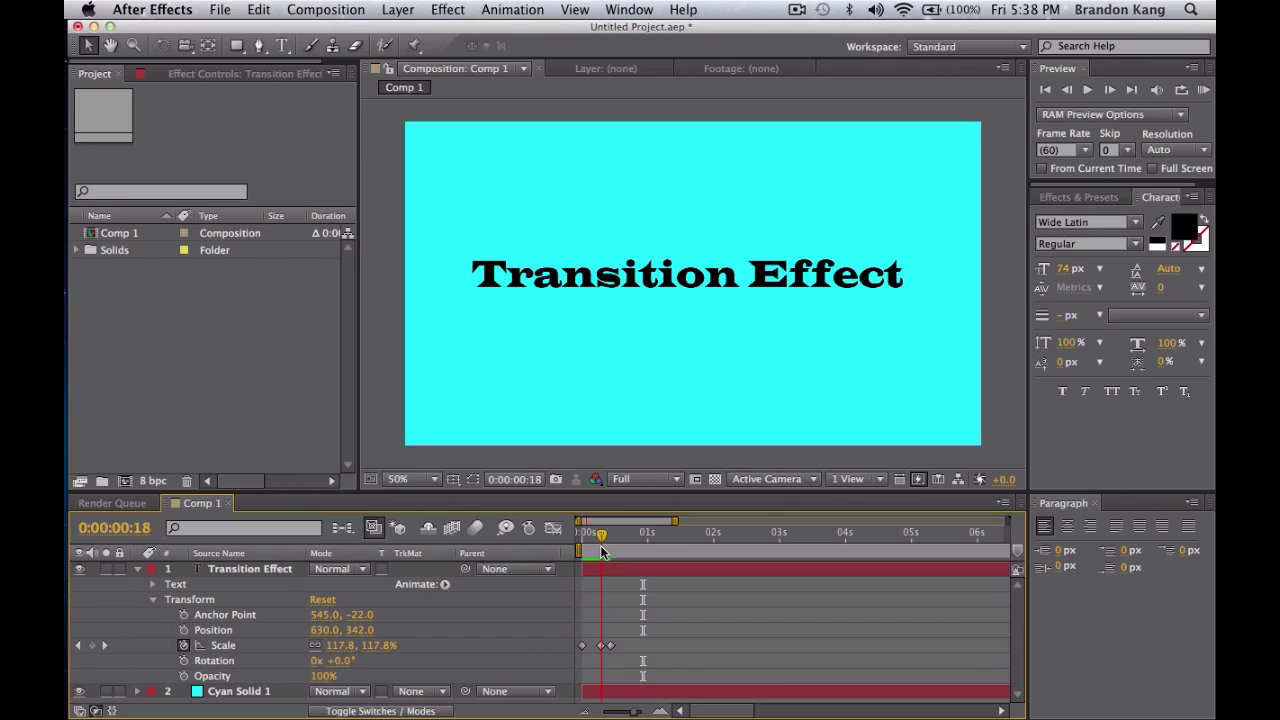
pyautogui.moveTo(601, 552)
pyautogui.mouseDown()
pyautogui.moveTo(580, 552)
pyautogui.moveTo(602, 552)
pyautogui.mouseUp()
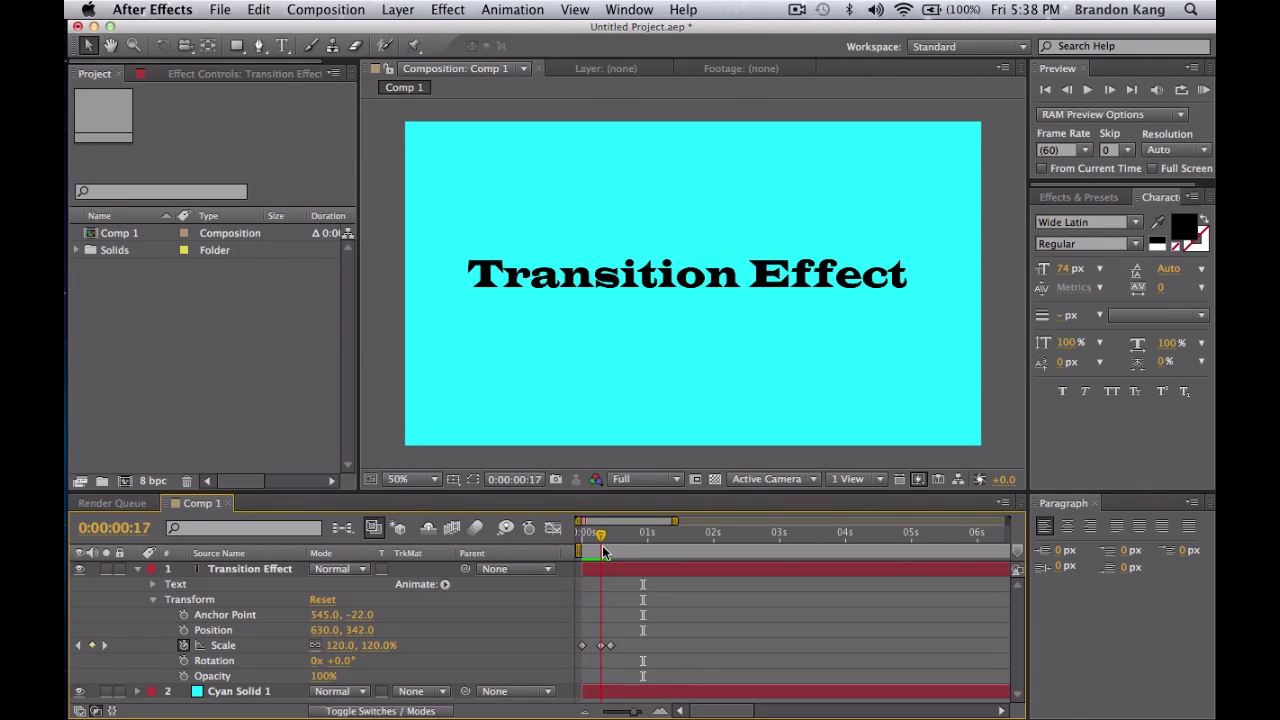
# Add a full-frame black (000000) solid, Black Solid 1, on top of the title
pyautogui.click(137, 568)
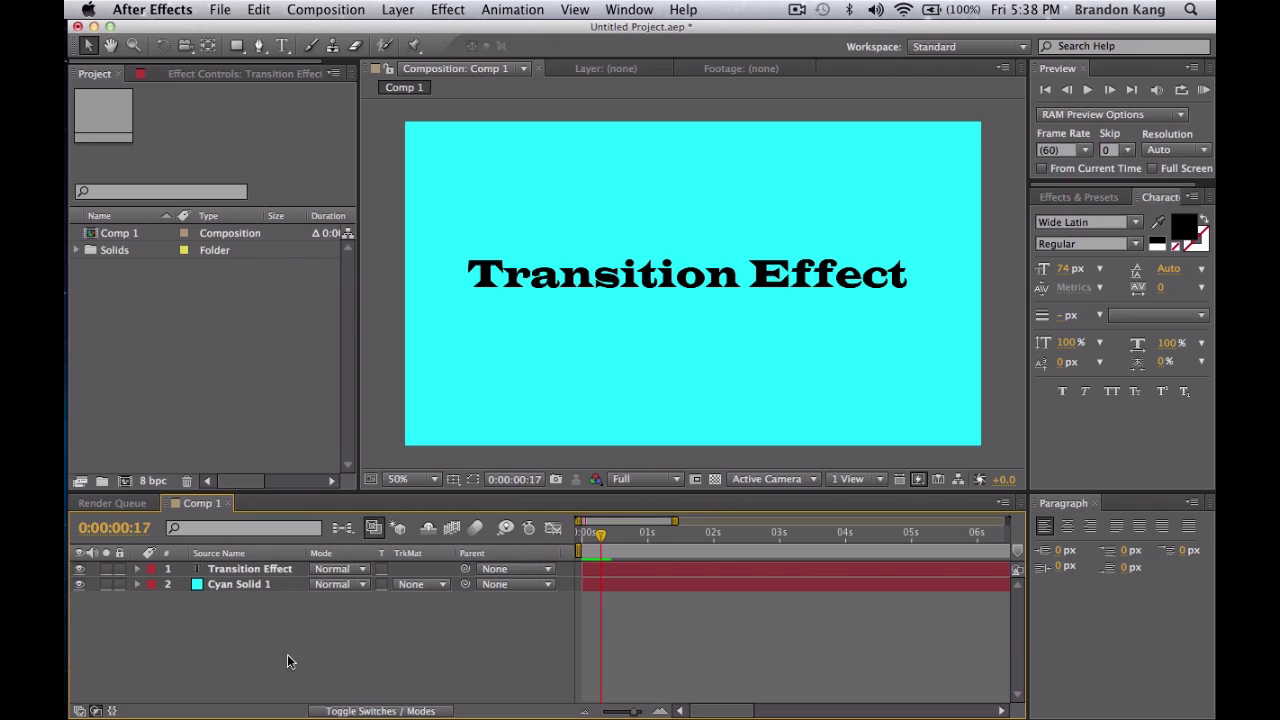
pyautogui.click(325, 9)
pyautogui.moveTo(397, 9)
pyautogui.moveTo(405, 36)
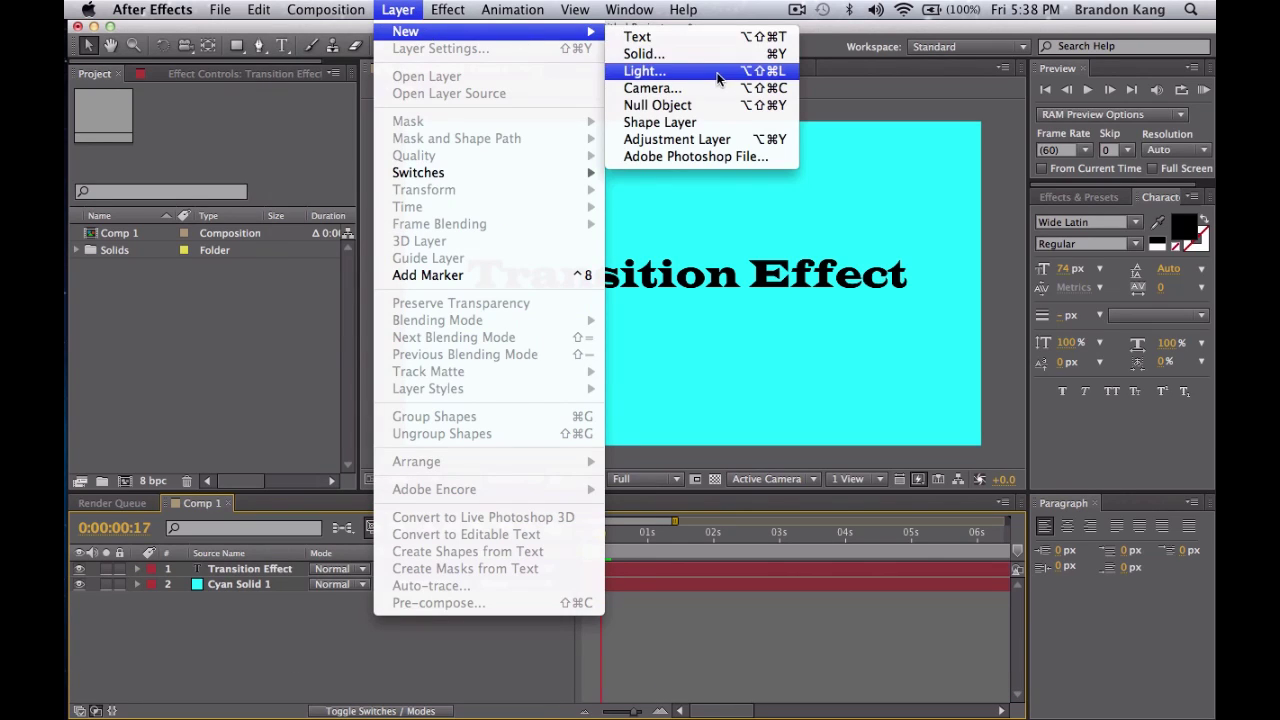
pyautogui.click(701, 54)
pyautogui.click(630, 488)
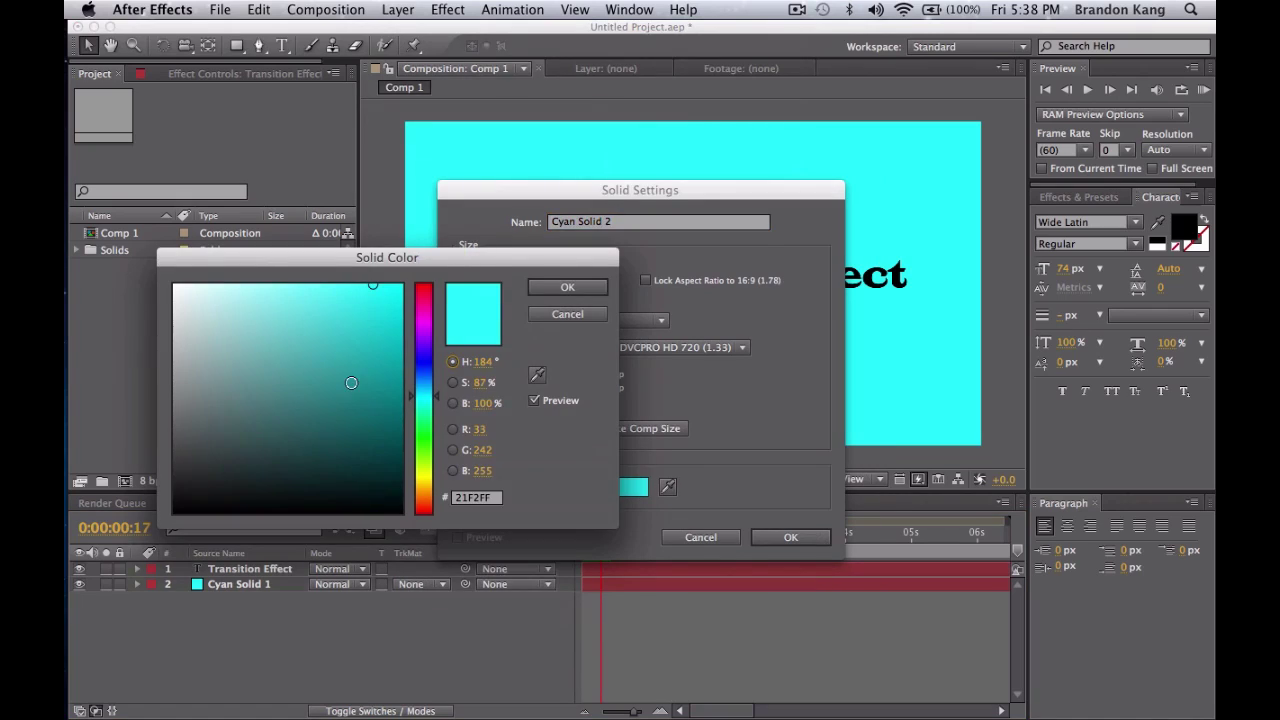
pyautogui.write('000000')
pyautogui.click(570, 292)
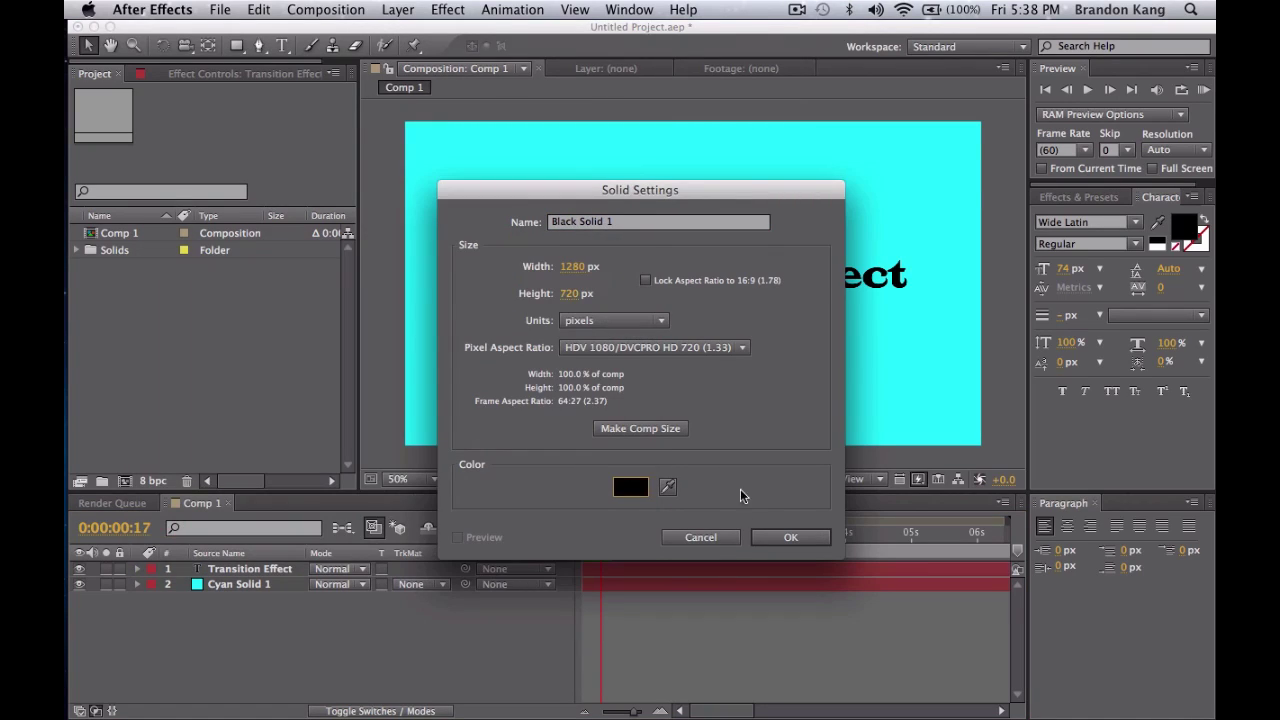
pyautogui.click(790, 537)
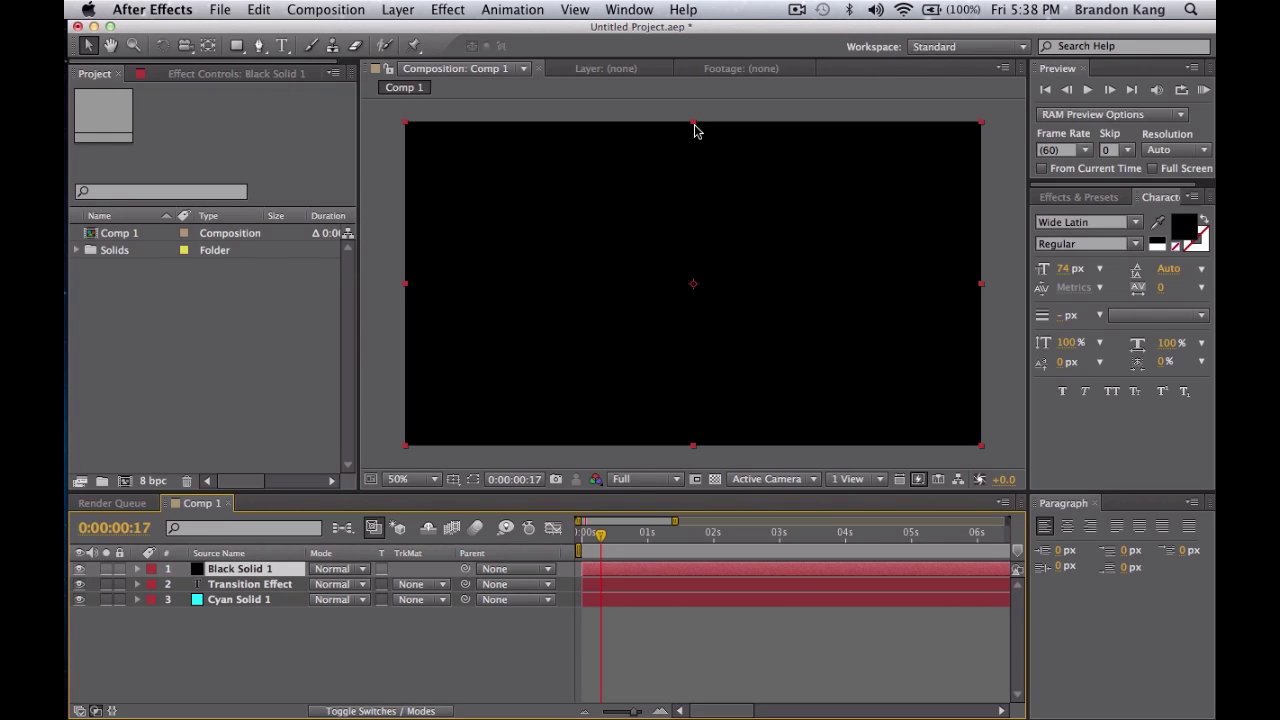
# Squash Black Solid 1 into a thin extra-wide strip and push it past the frame's left edge
pyautogui.moveTo(696, 131); pyautogui.dragTo(712, 284)
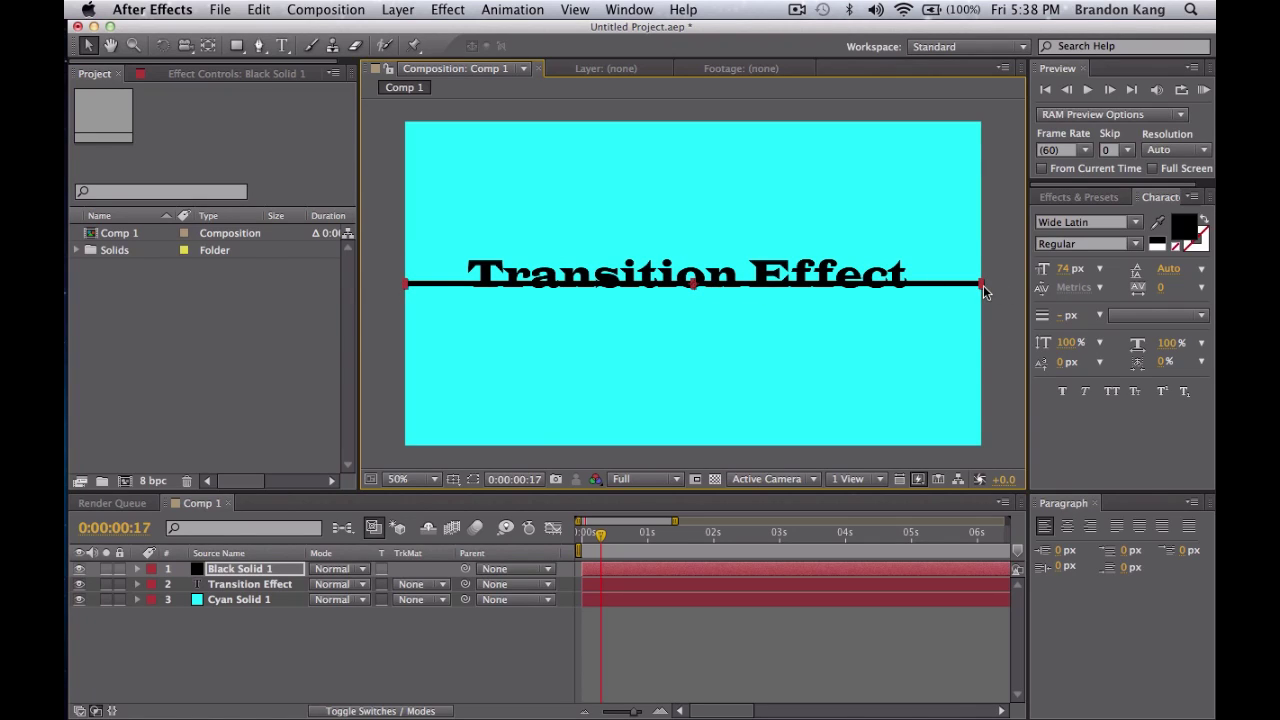
pyautogui.moveTo(986, 288); pyautogui.dragTo(1006, 291)
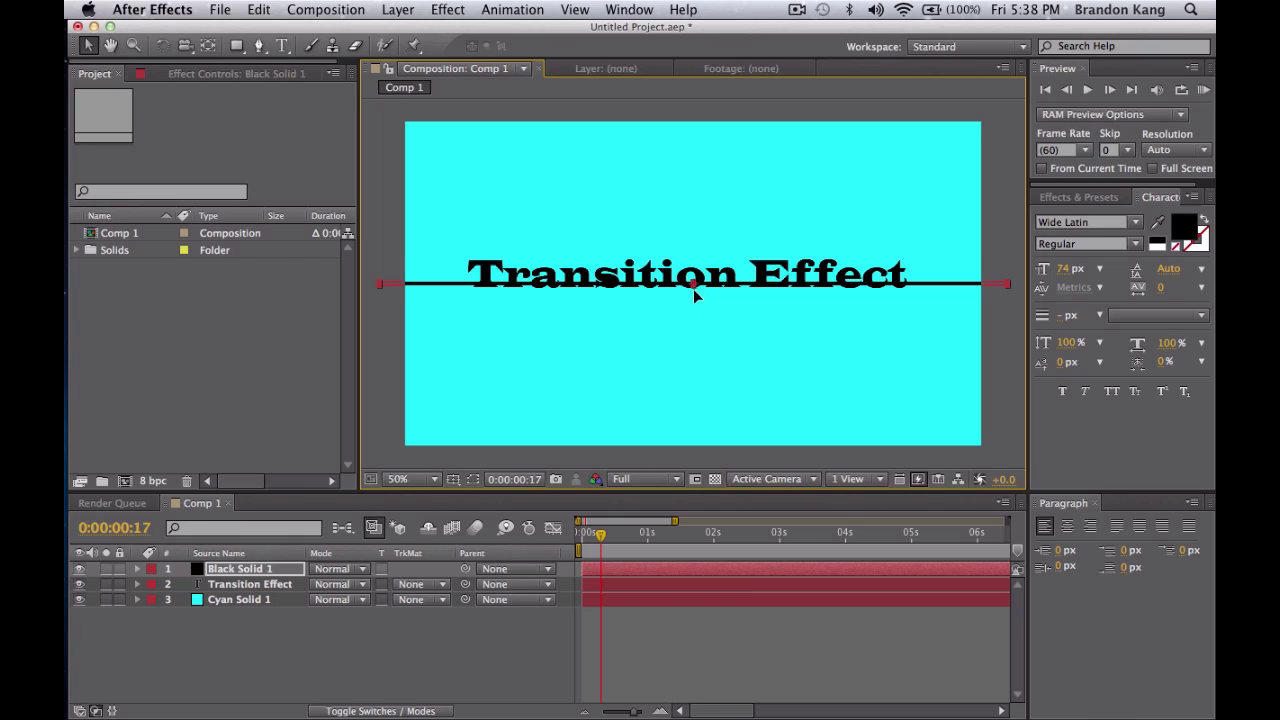
pyautogui.moveTo(693, 289); pyautogui.dragTo(250, 284)
pyautogui.press(',')
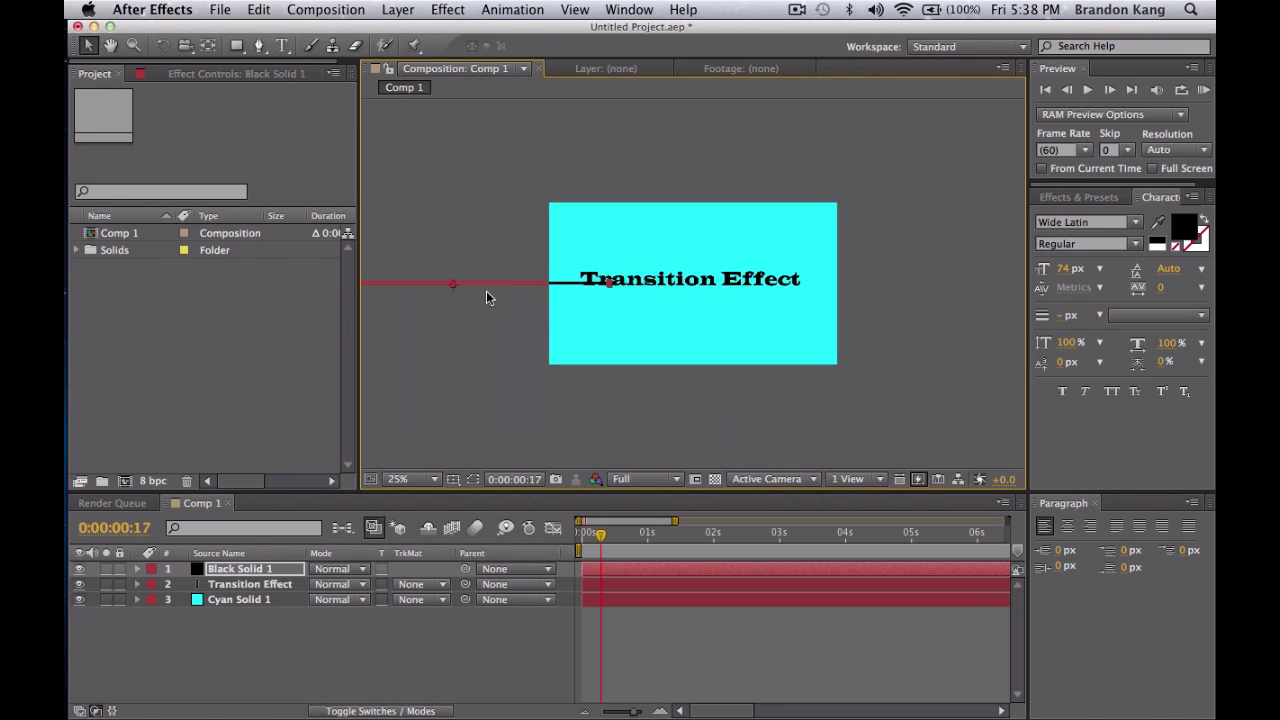
pyautogui.moveTo(511, 283); pyautogui.dragTo(439, 280)
pyautogui.click(488, 371)
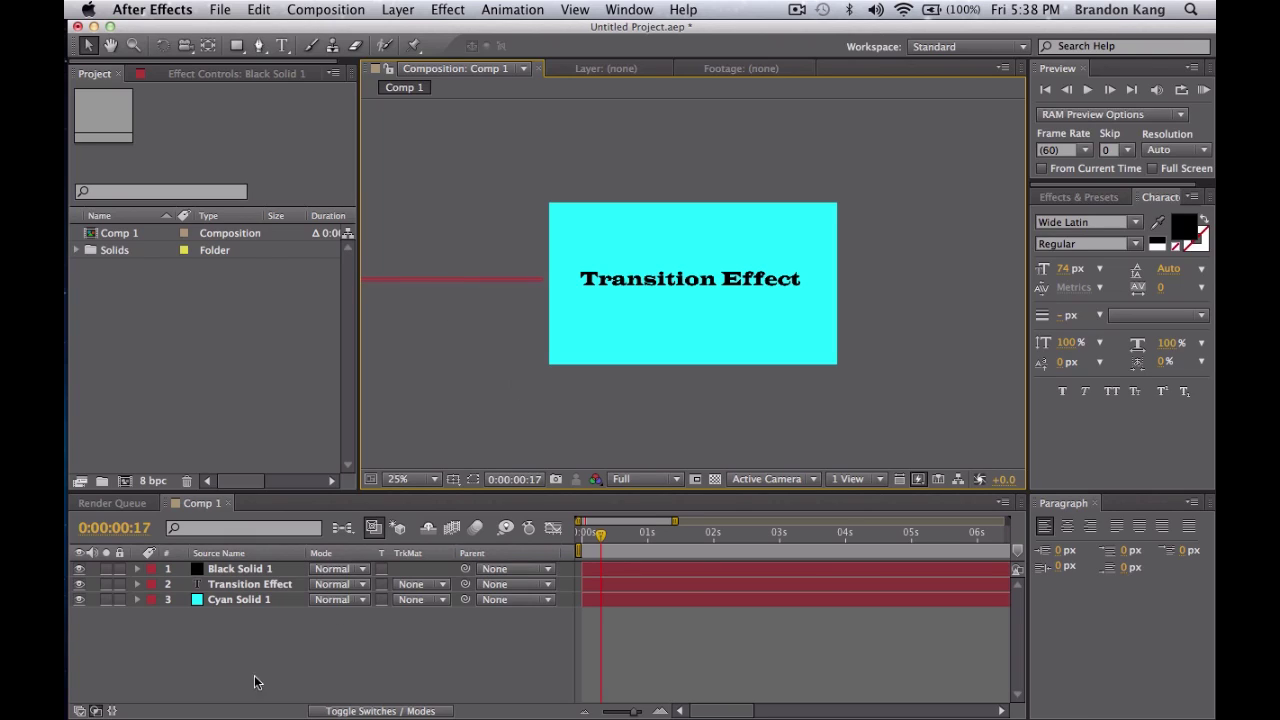
pyautogui.click(306, 700)
# Keyframe the black line's off-screen Position at -732, 342, nudging the keyframe slightly later
pyautogui.click(236, 570)
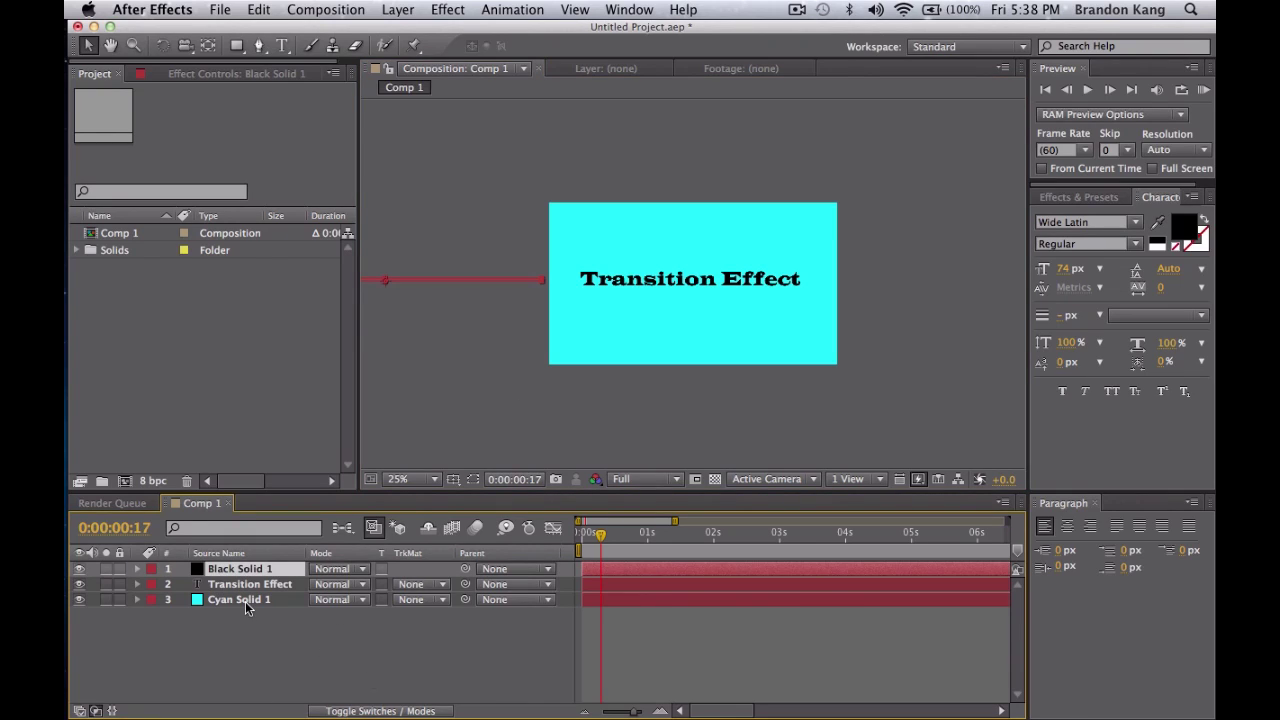
pyautogui.press('p')
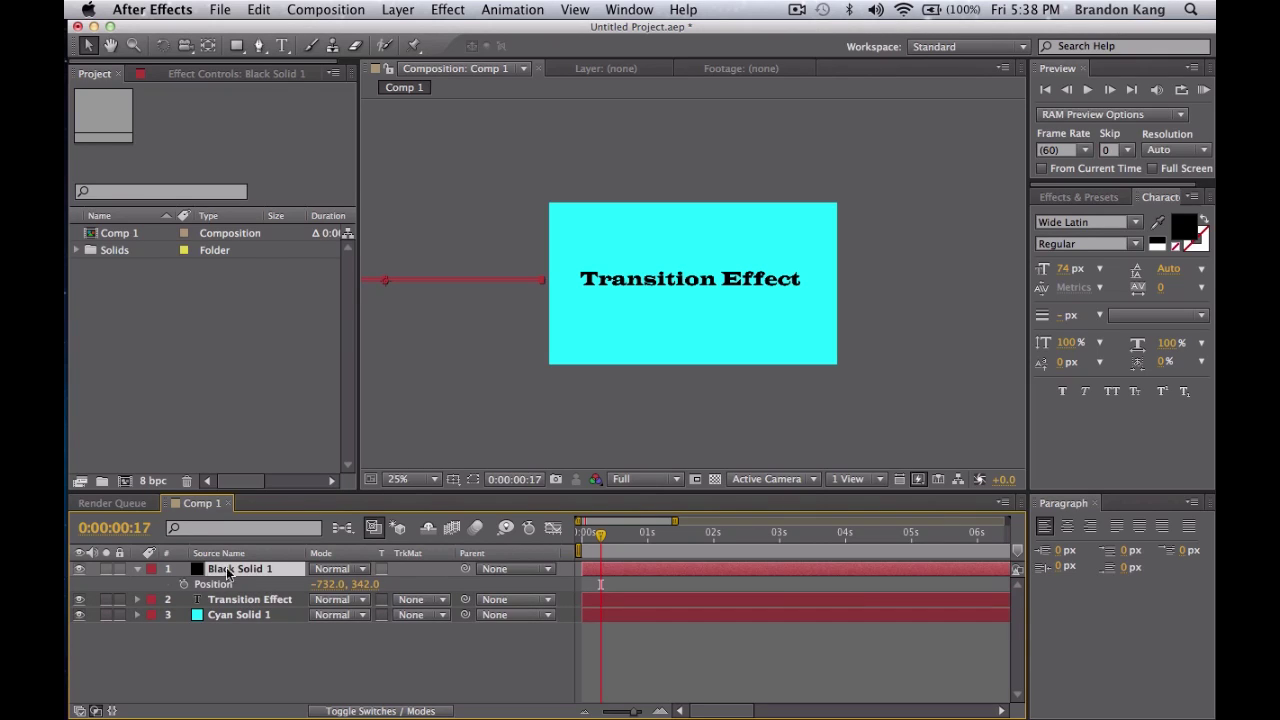
pyautogui.click(183, 584)
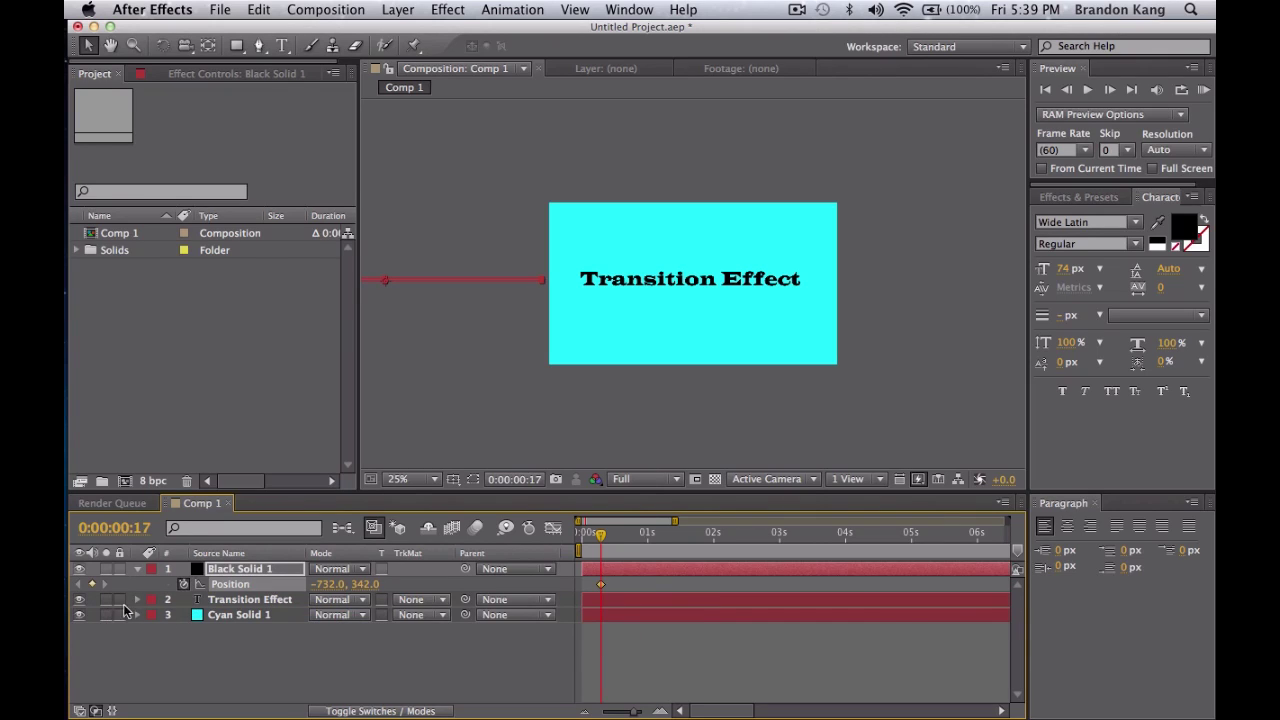
pyautogui.click(137, 600)
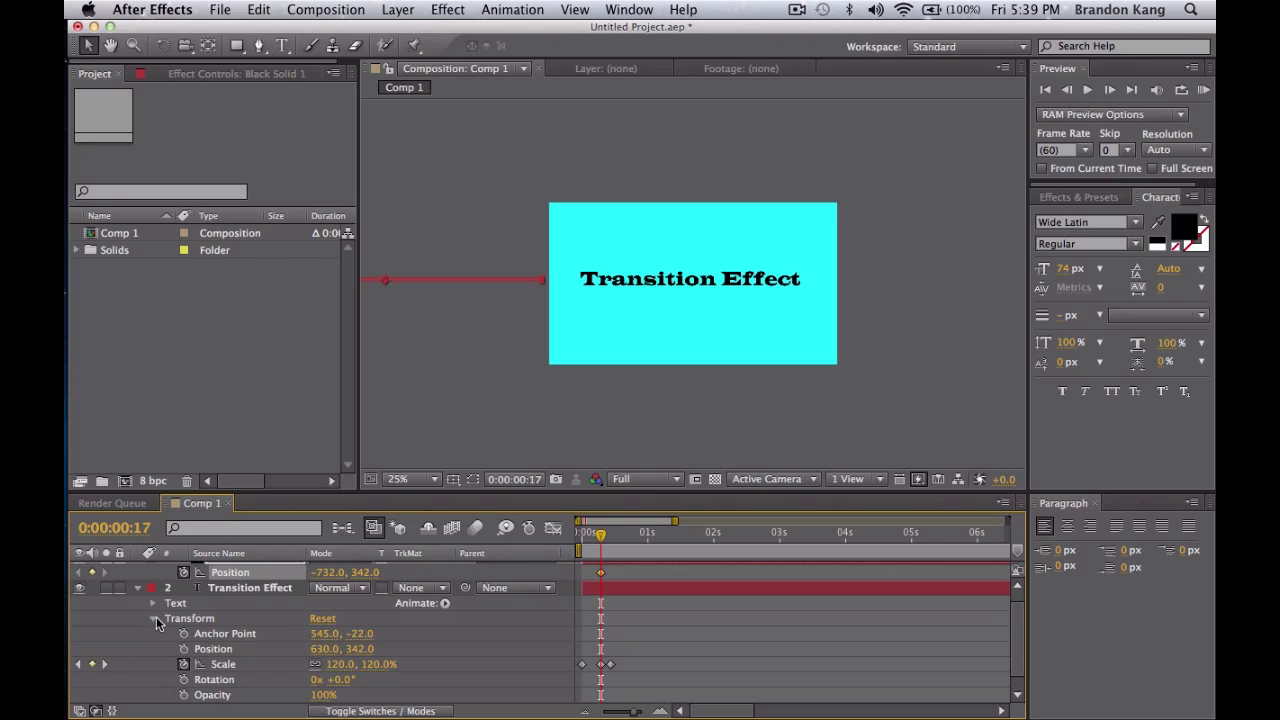
pyautogui.click(155, 618)
pyautogui.click(240, 600)
pyautogui.press('s')
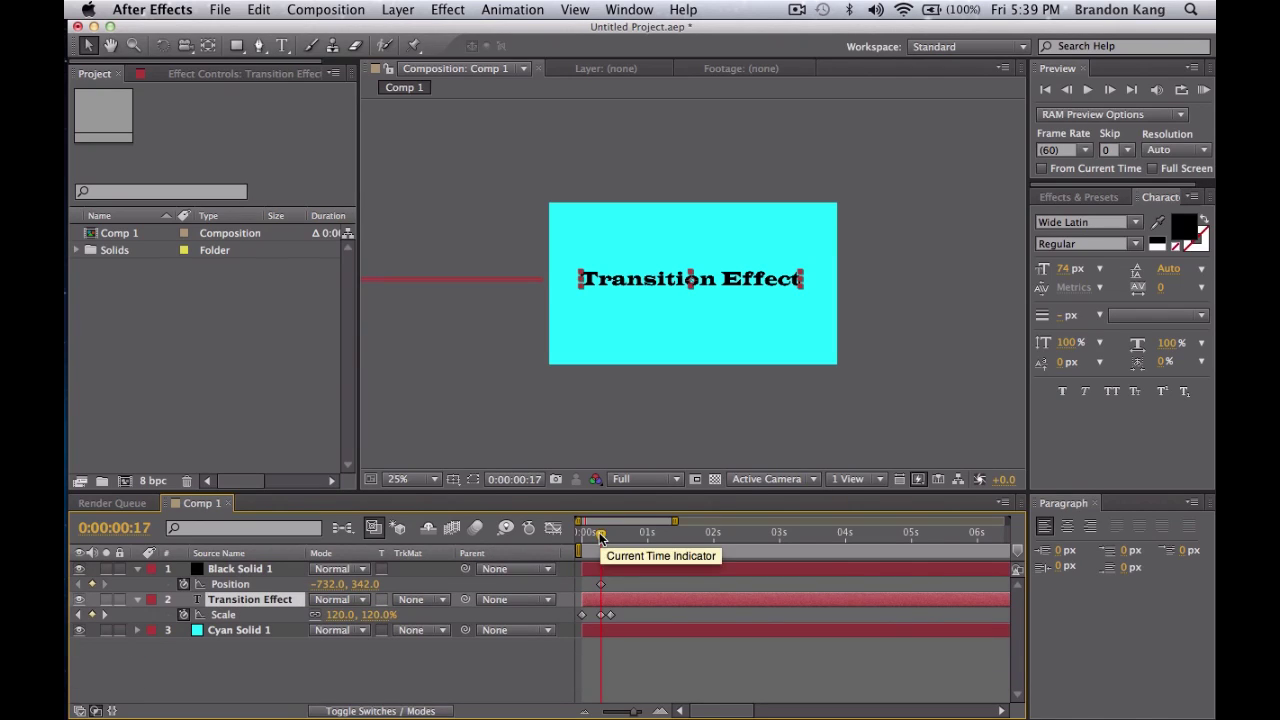
pyautogui.moveTo(601, 585); pyautogui.dragTo(611, 586)
pyautogui.moveTo(601, 534)
pyautogui.mouseDown()
pyautogui.moveTo(580, 534)
pyautogui.moveTo(612, 543)
pyautogui.mouseUp()
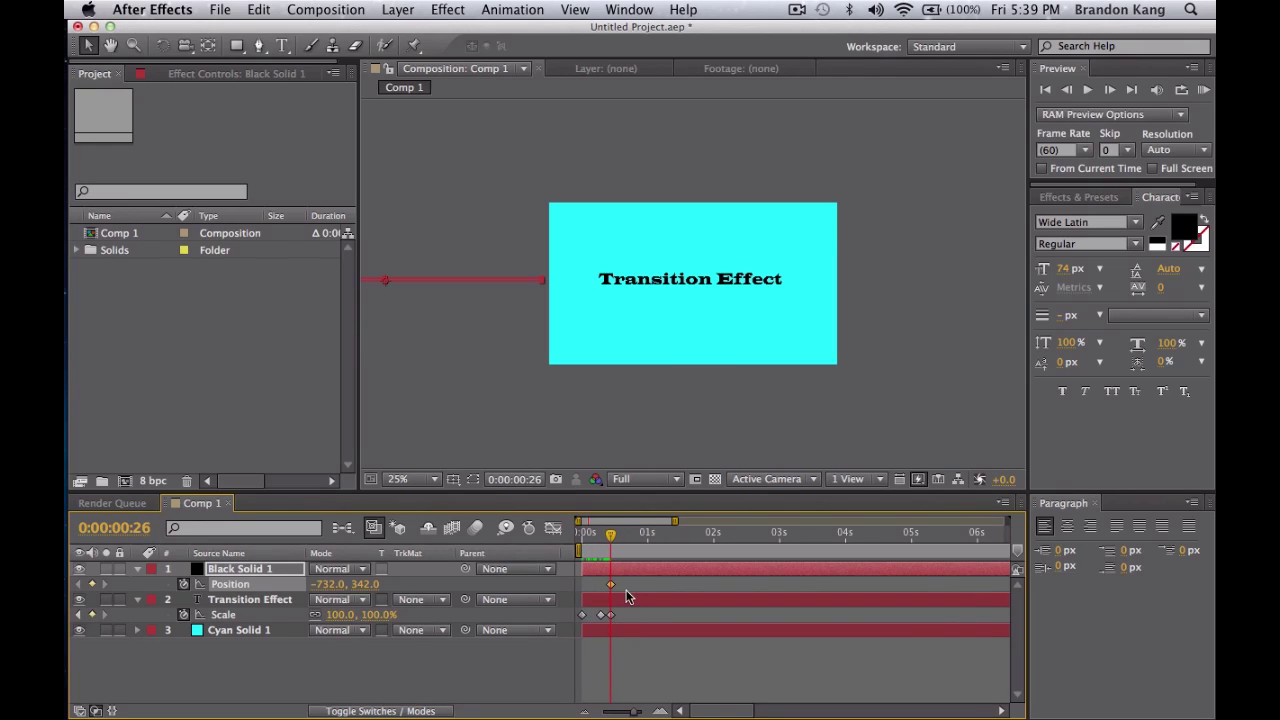
pyautogui.moveTo(611, 537)
pyautogui.mouseDown()
pyautogui.moveTo(582, 536)
pyautogui.moveTo(614, 545)
pyautogui.mouseUp()
pyautogui.click(613, 585)
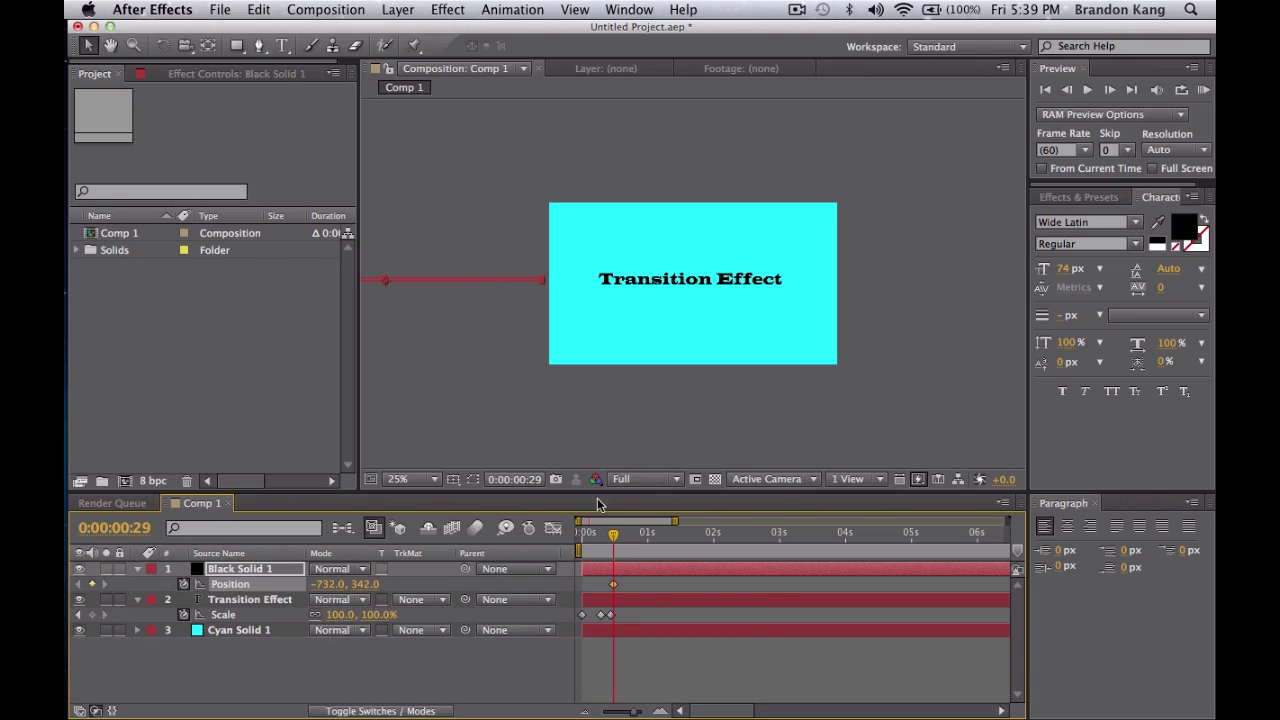
# At 0:00:00:35, slide the line across to 644, 342 and play back the animation
pyautogui.moveTo(614, 535); pyautogui.dragTo(621, 538)
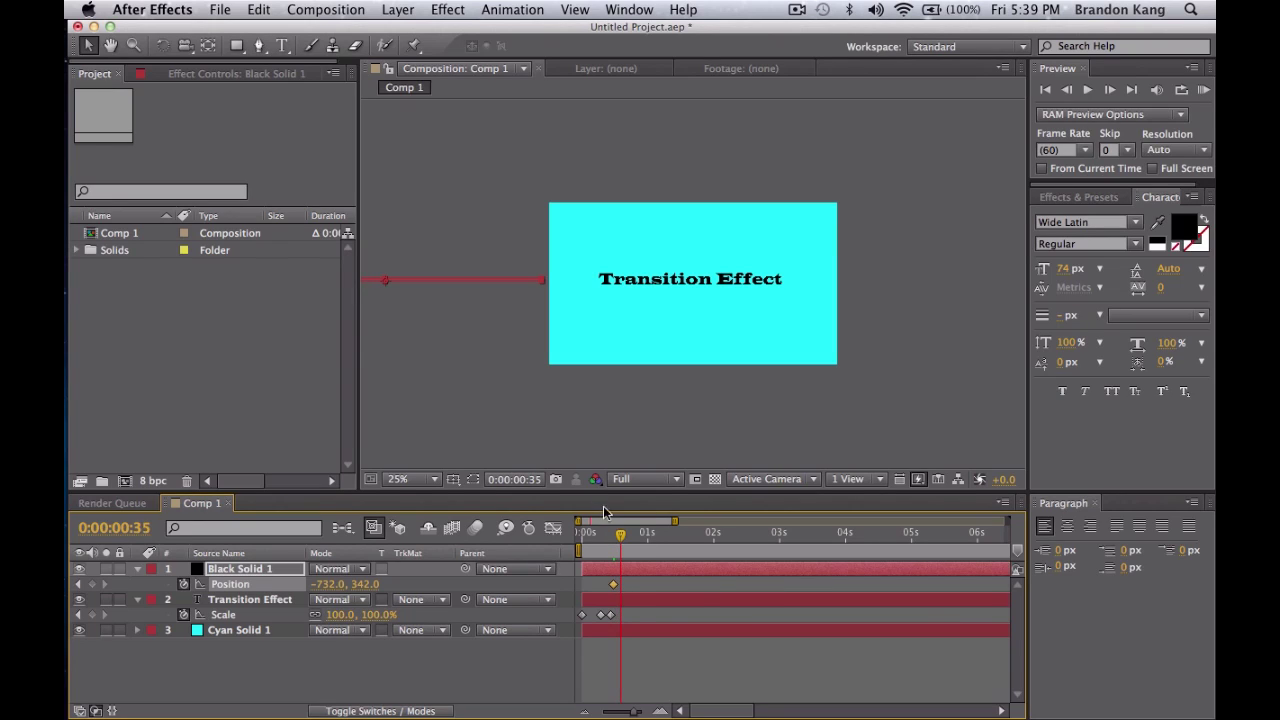
pyautogui.click(506, 281)
pyautogui.click(495, 290)
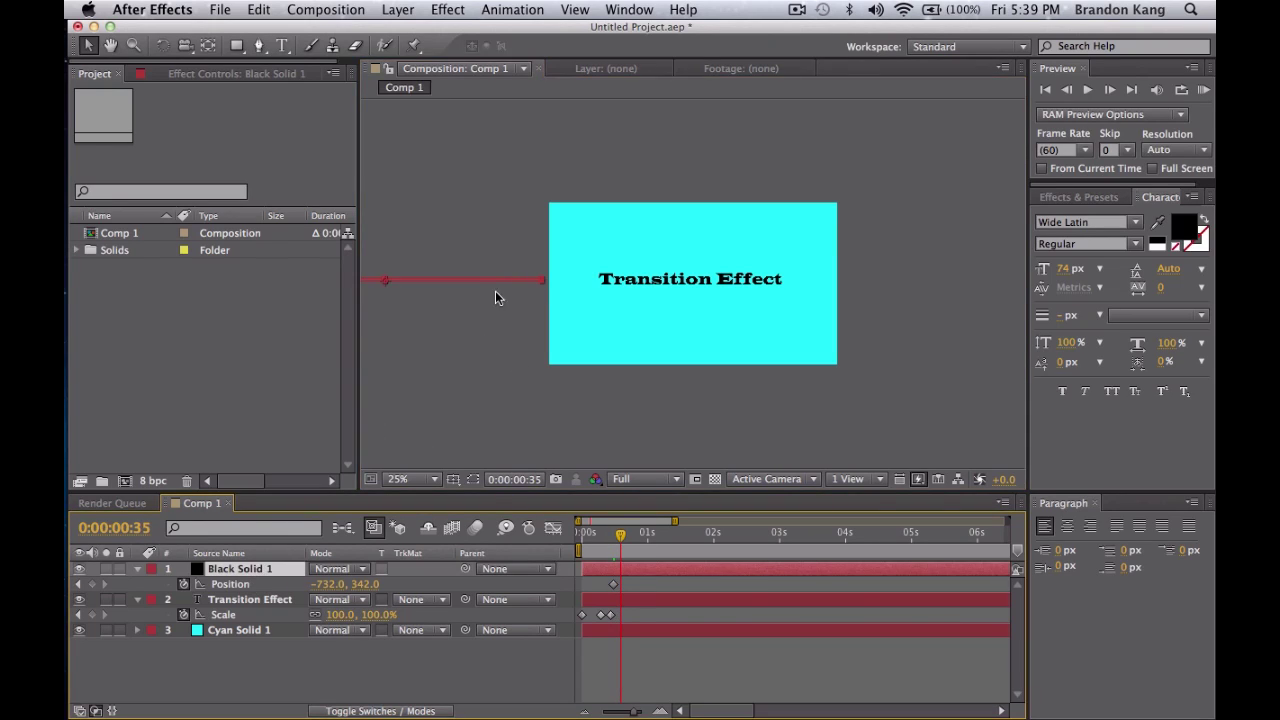
pyautogui.moveTo(505, 279); pyautogui.dragTo(822, 279)
pyautogui.click(417, 688)
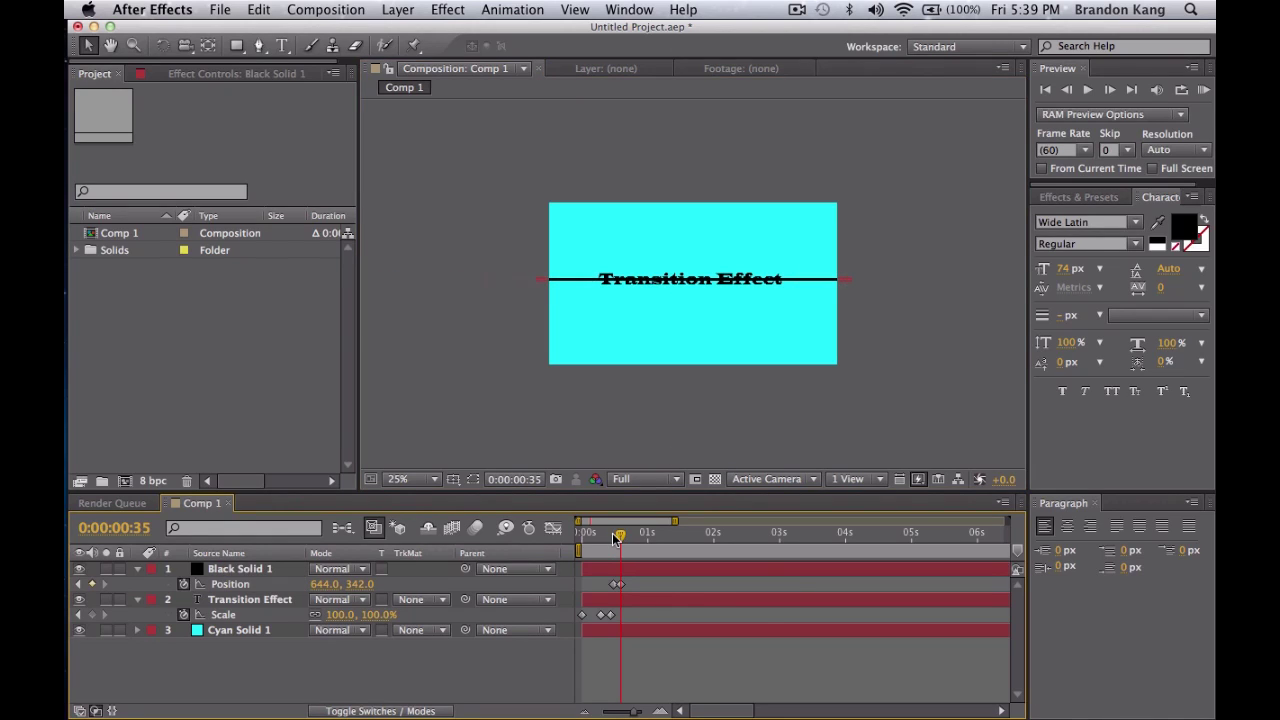
pyautogui.moveTo(617, 537); pyautogui.dragTo(560, 540)
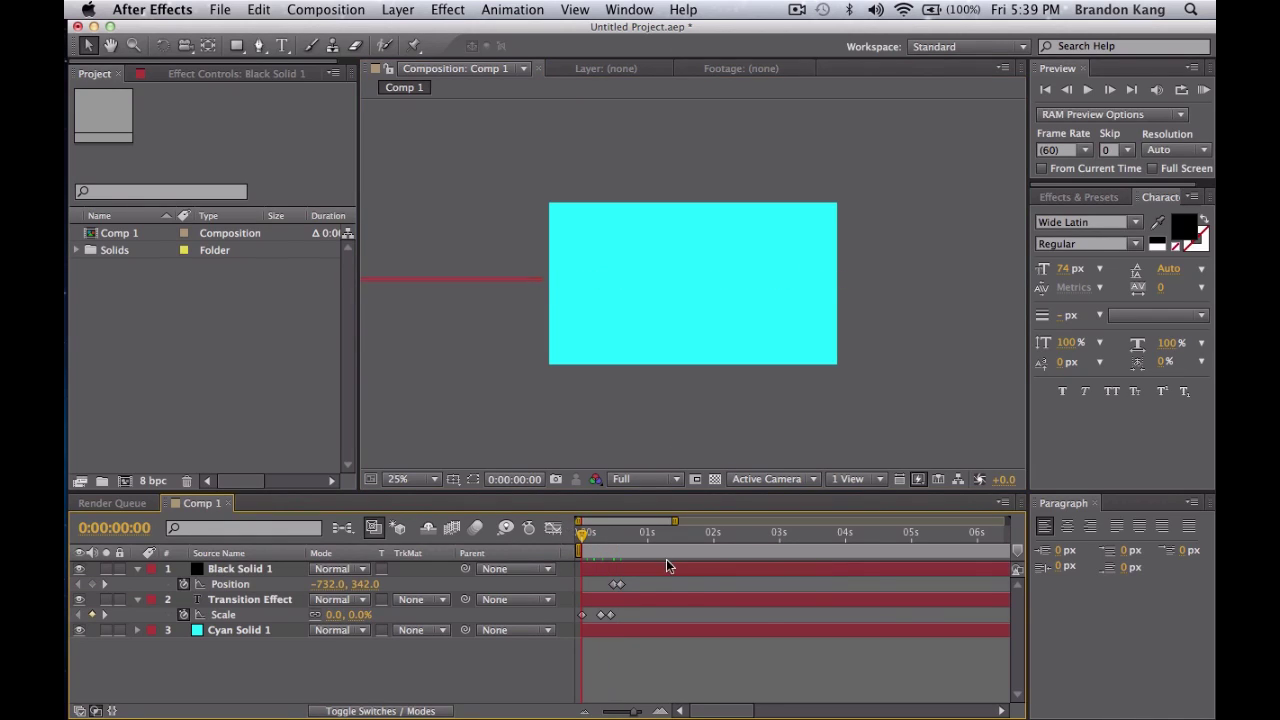
pyautogui.press('space')
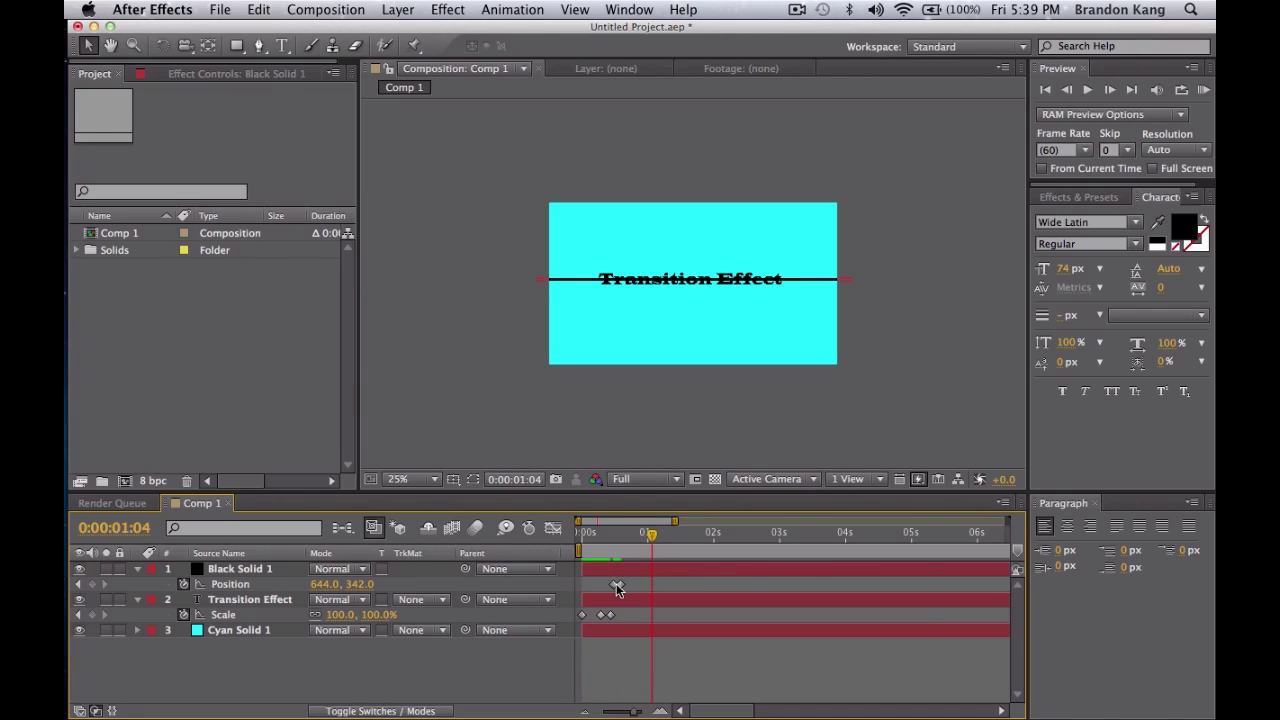
# Drag the line's second Position keyframe later and preview the slide
pyautogui.moveTo(621, 587); pyautogui.dragTo(626, 586)
pyautogui.press('Home')
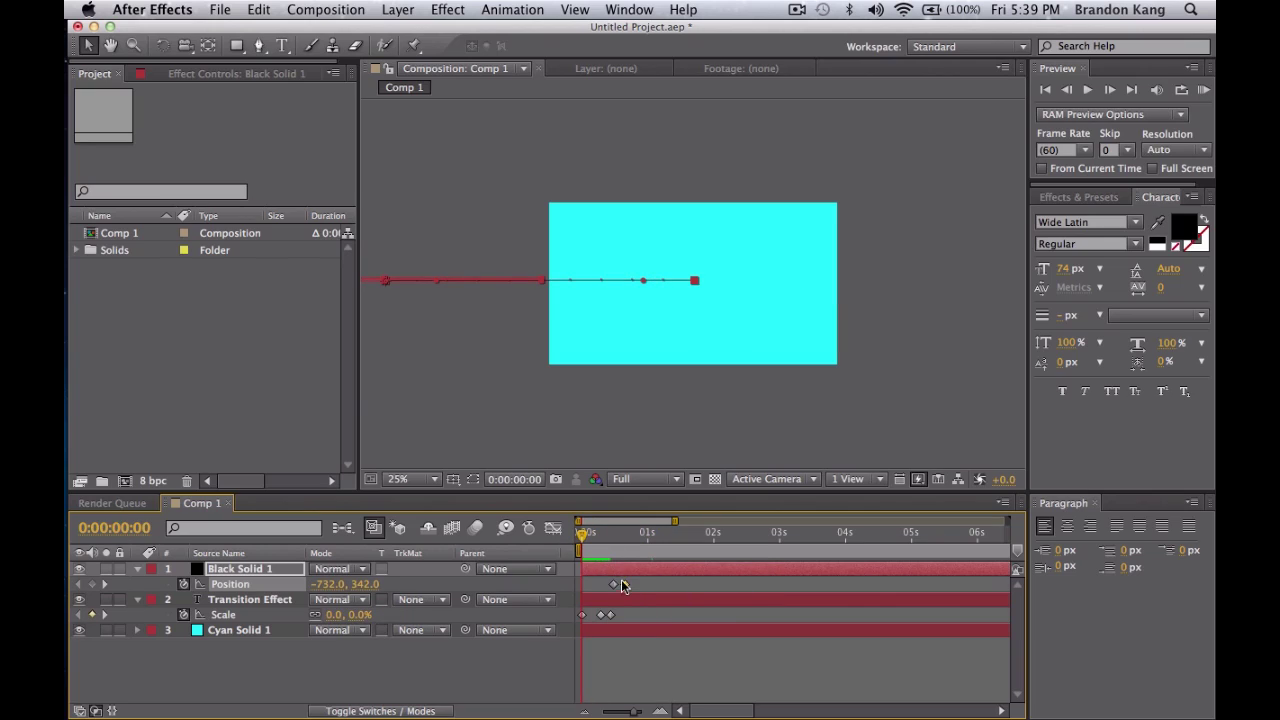
pyautogui.press('space')
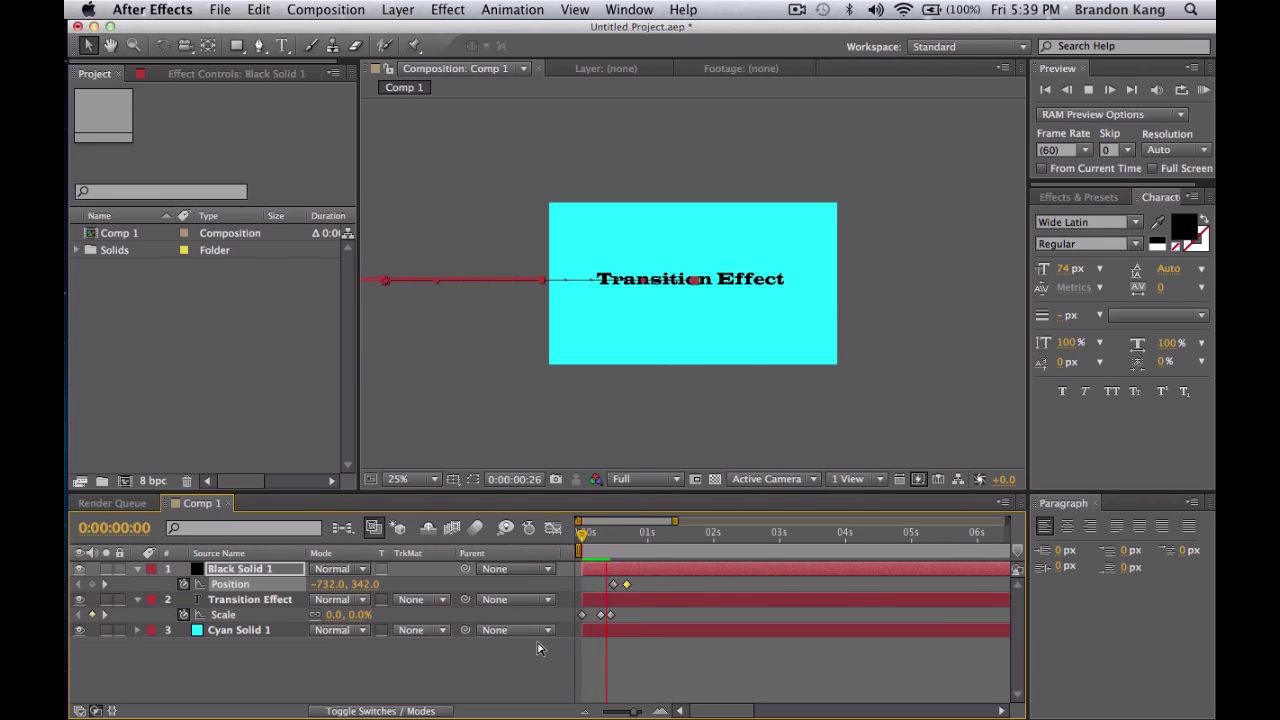
pyautogui.click(524, 661)
pyautogui.press('space')
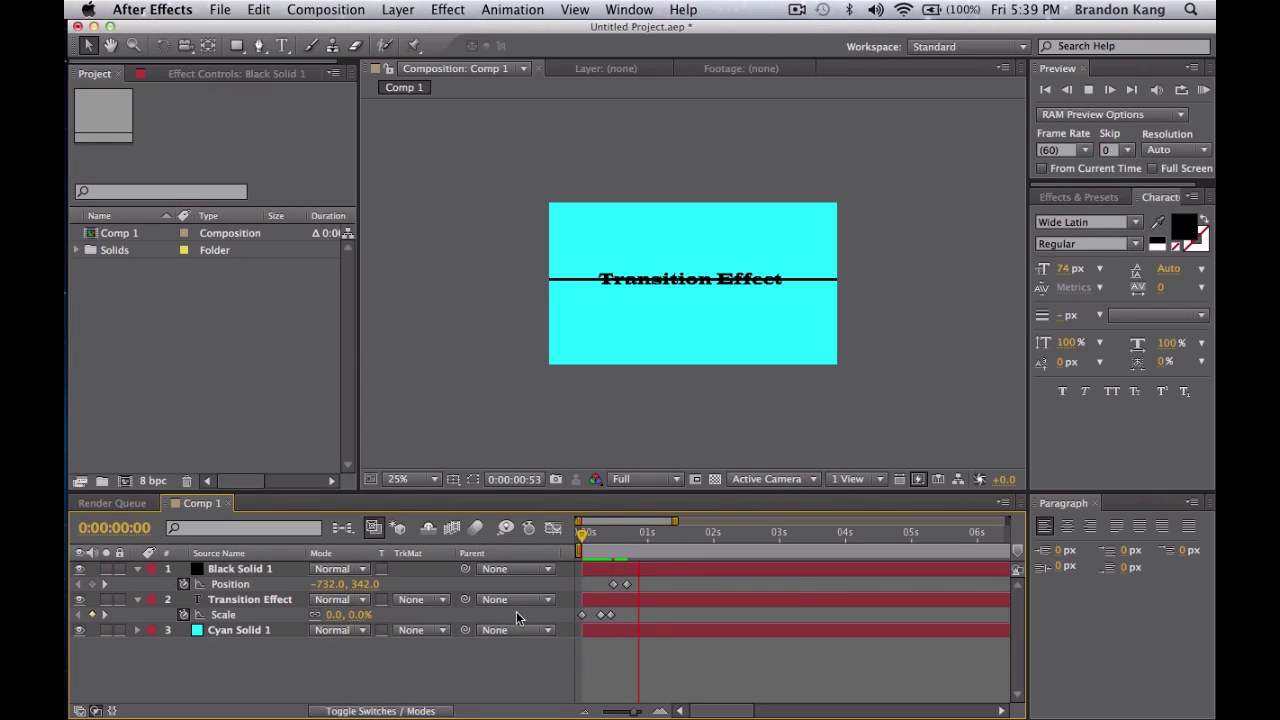
pyautogui.press('space')
pyautogui.click(628, 586)
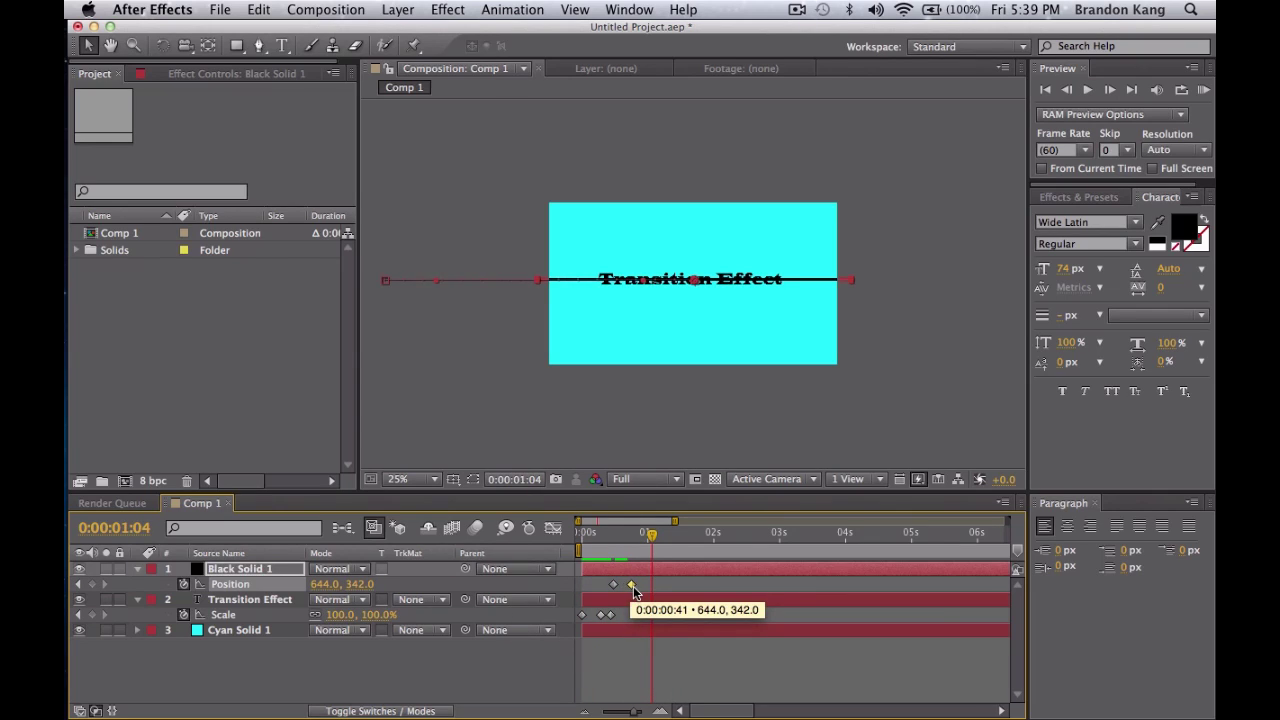
pyautogui.press('space')
pyautogui.click(458, 673)
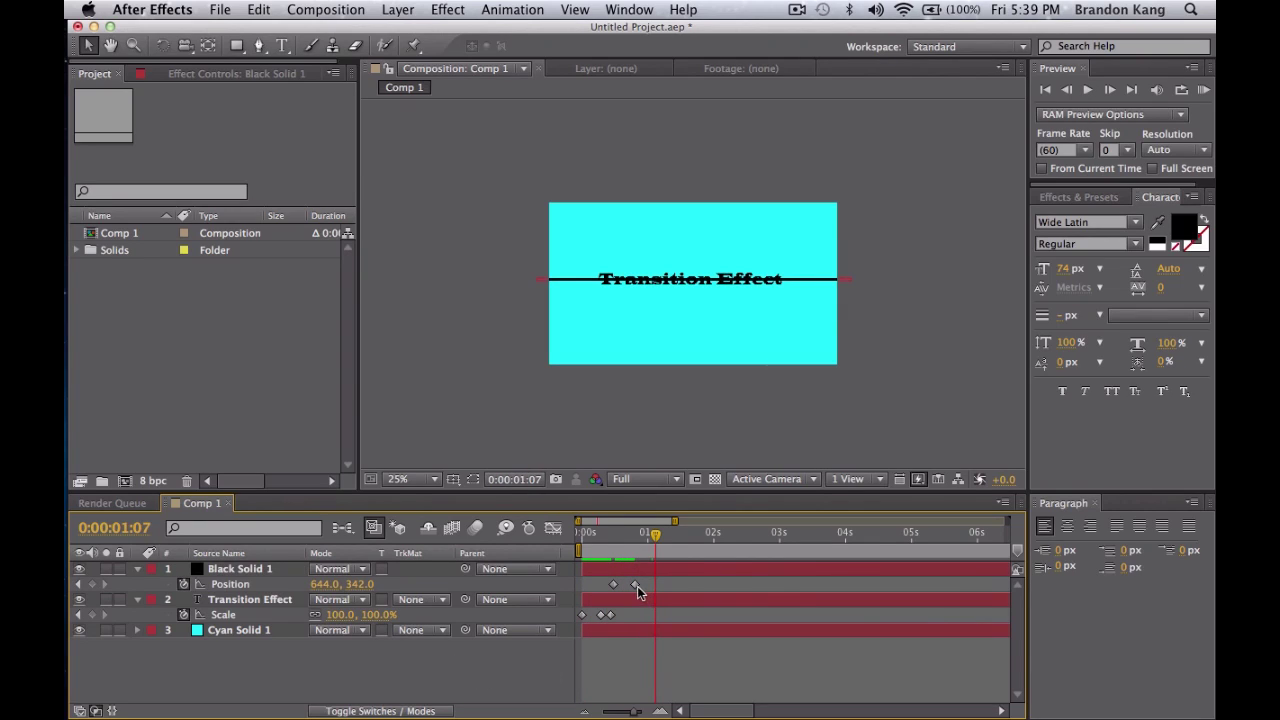
# Nudge that keyframe further to about 0:00:00:41 and scrub through the opening to check it
pyautogui.moveTo(636, 585); pyautogui.dragTo(643, 585)
pyautogui.press('space')
pyautogui.click(475, 663)
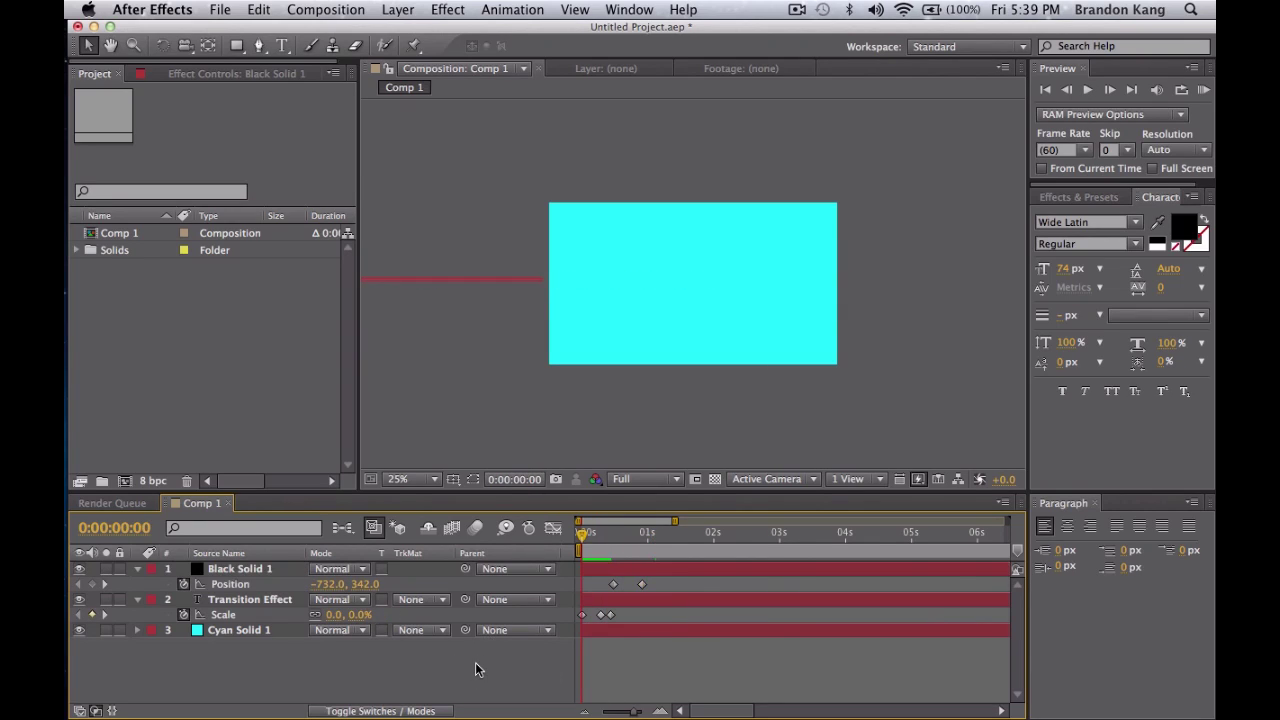
pyautogui.press('space')
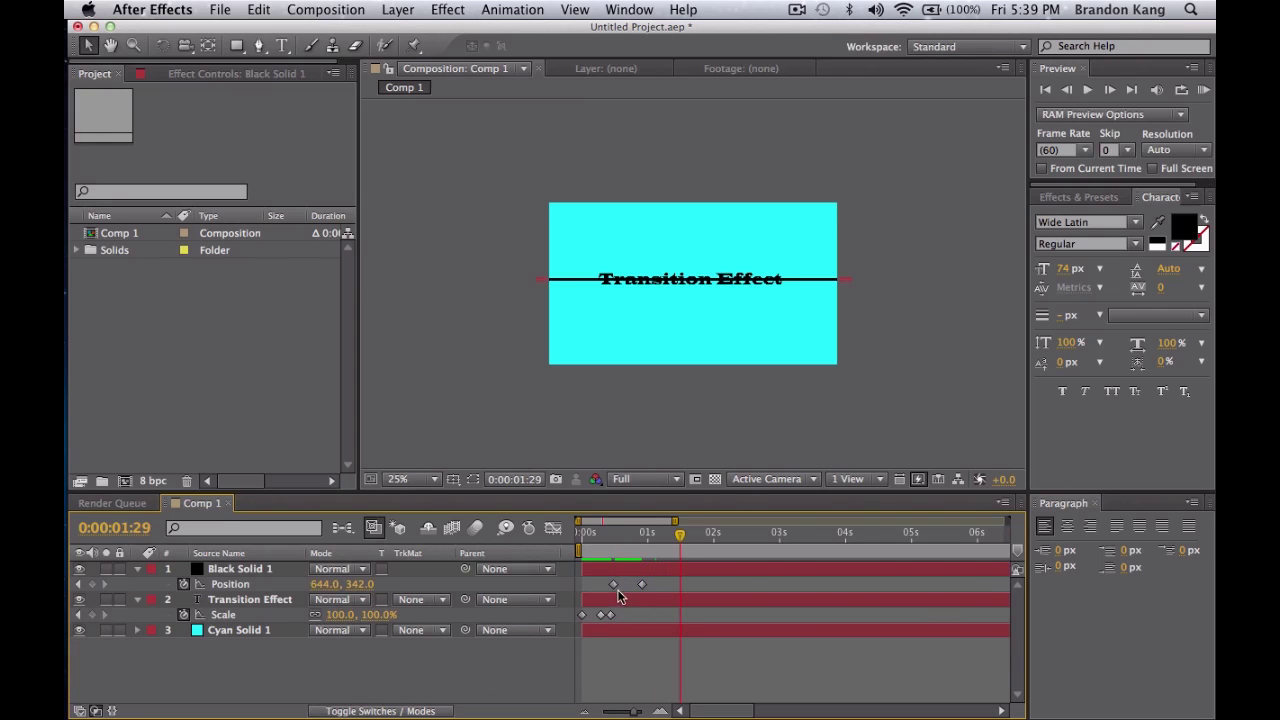
pyautogui.click(642, 585)
pyautogui.moveTo(644, 588); pyautogui.dragTo(648, 585)
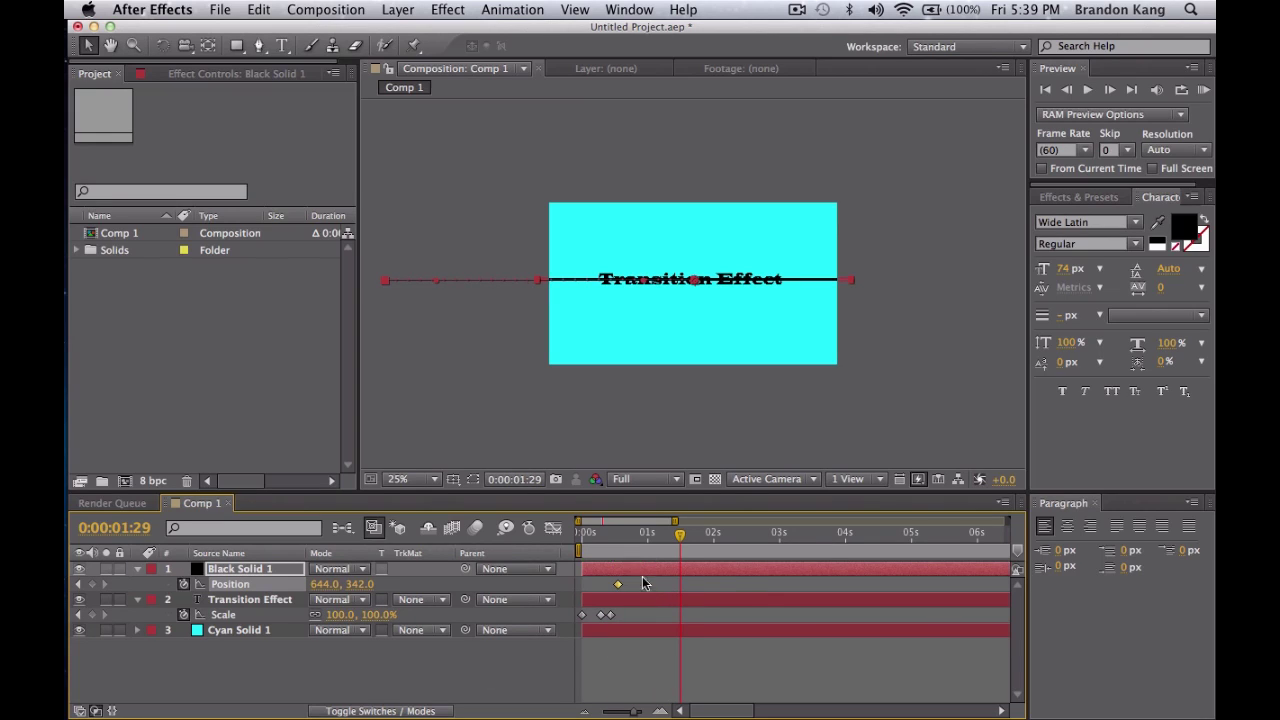
pyautogui.press('space')
pyautogui.click(531, 670)
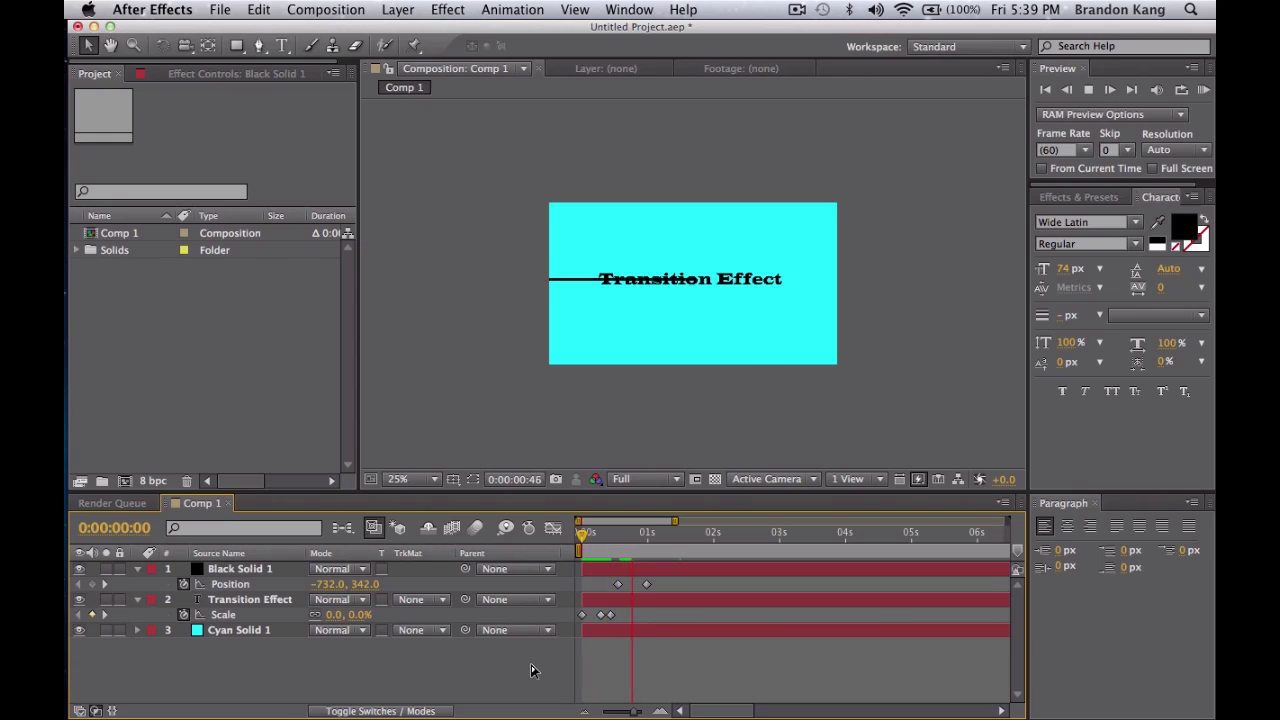
pyautogui.moveTo(648, 547); pyautogui.dragTo(578, 541)
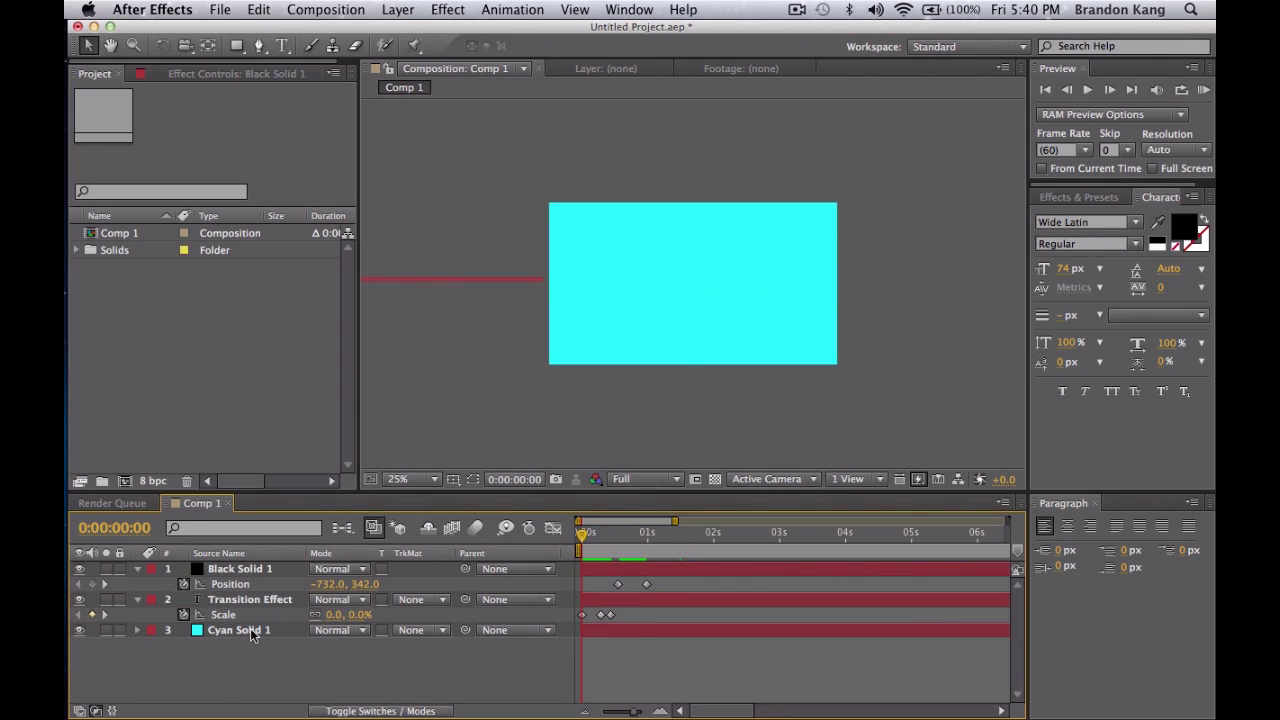
pyautogui.click(252, 634)
# Select Cyan Solid 1, the title and Black Solid 1, and pre-compose them as 'Tutorial'
pyautogui.keyDown('shift'); pyautogui.click(258, 574); pyautogui.keyUp('shift')
pyautogui.rightClick(258, 574)
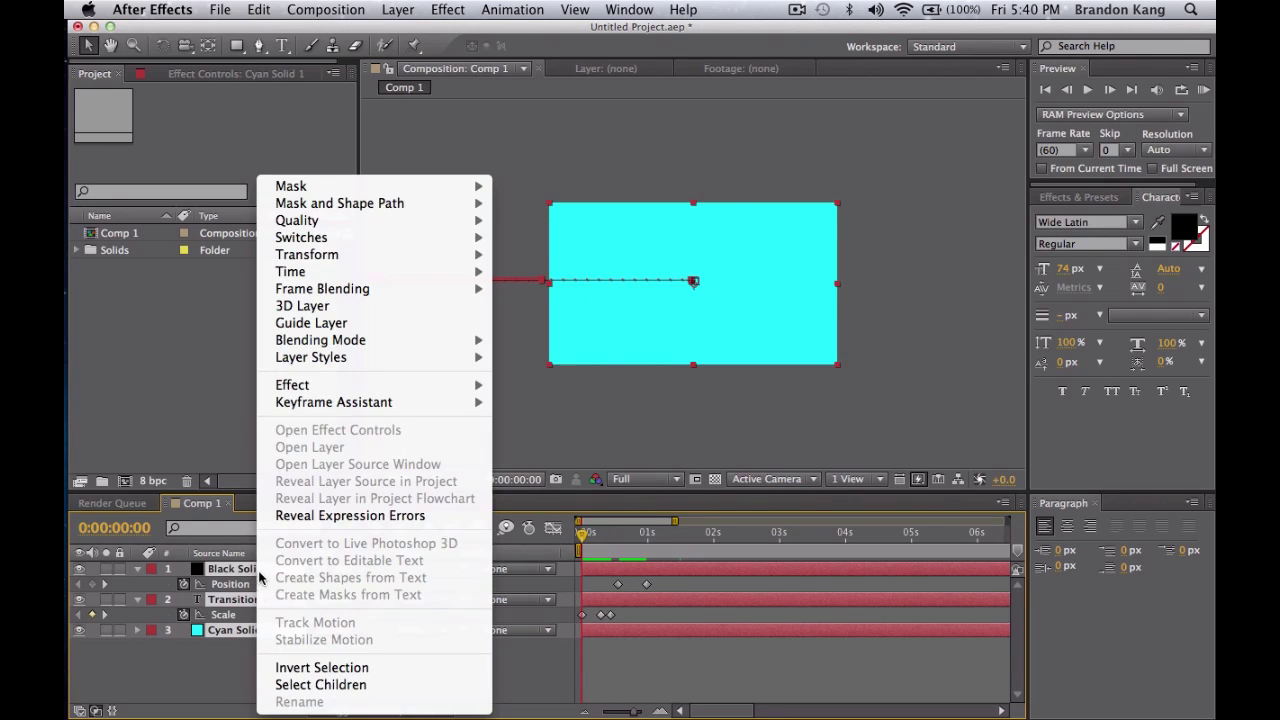
pyautogui.click(222, 637)
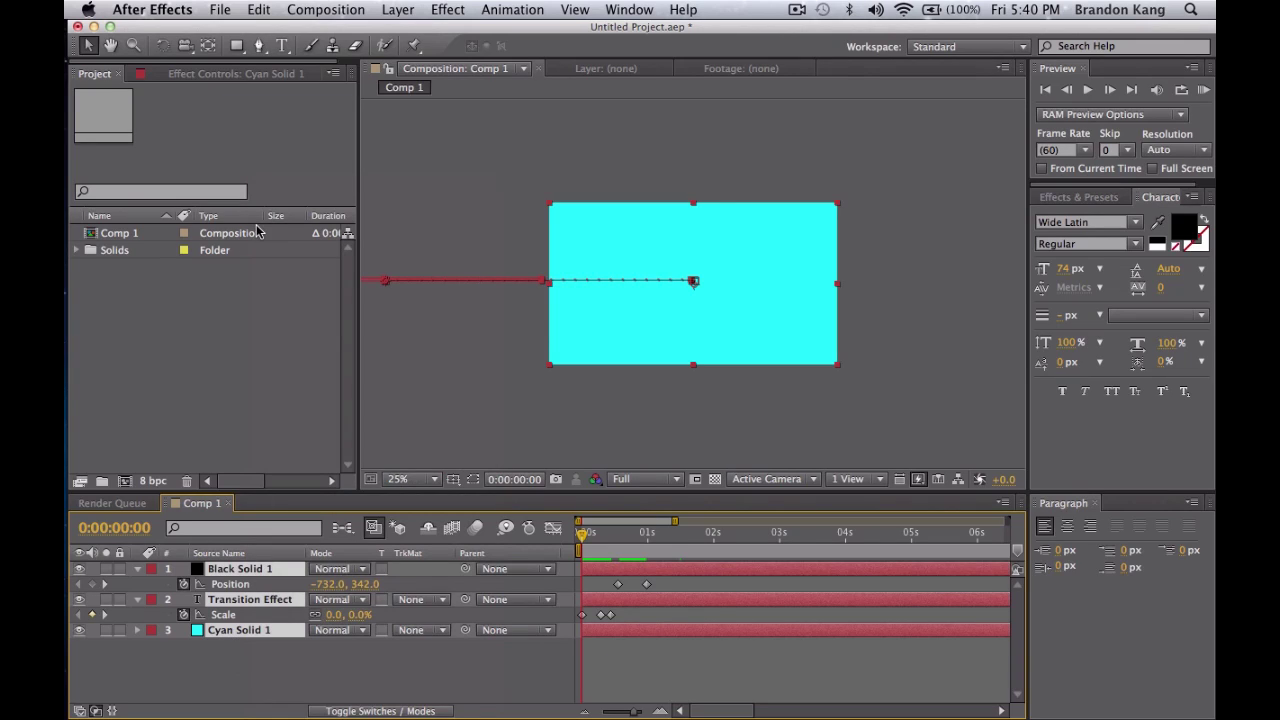
pyautogui.click(270, 660)
pyautogui.click(269, 658)
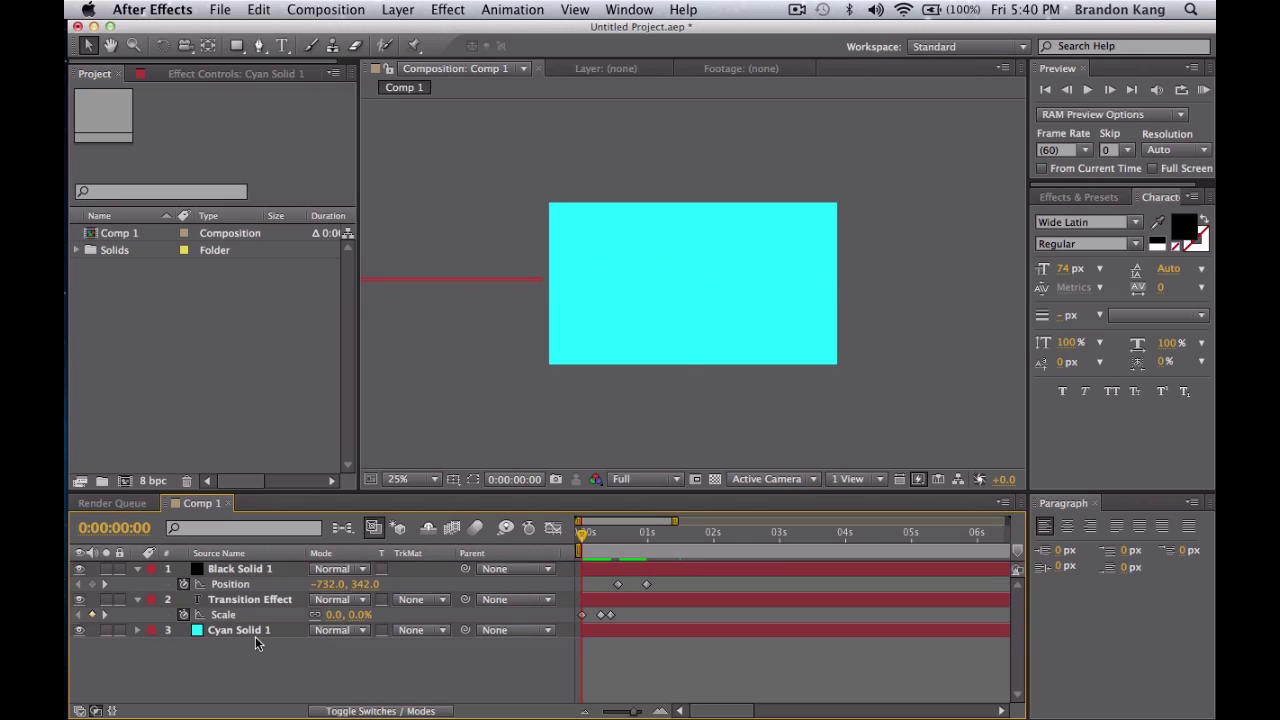
pyautogui.press('super+a')
pyautogui.click(398, 9)
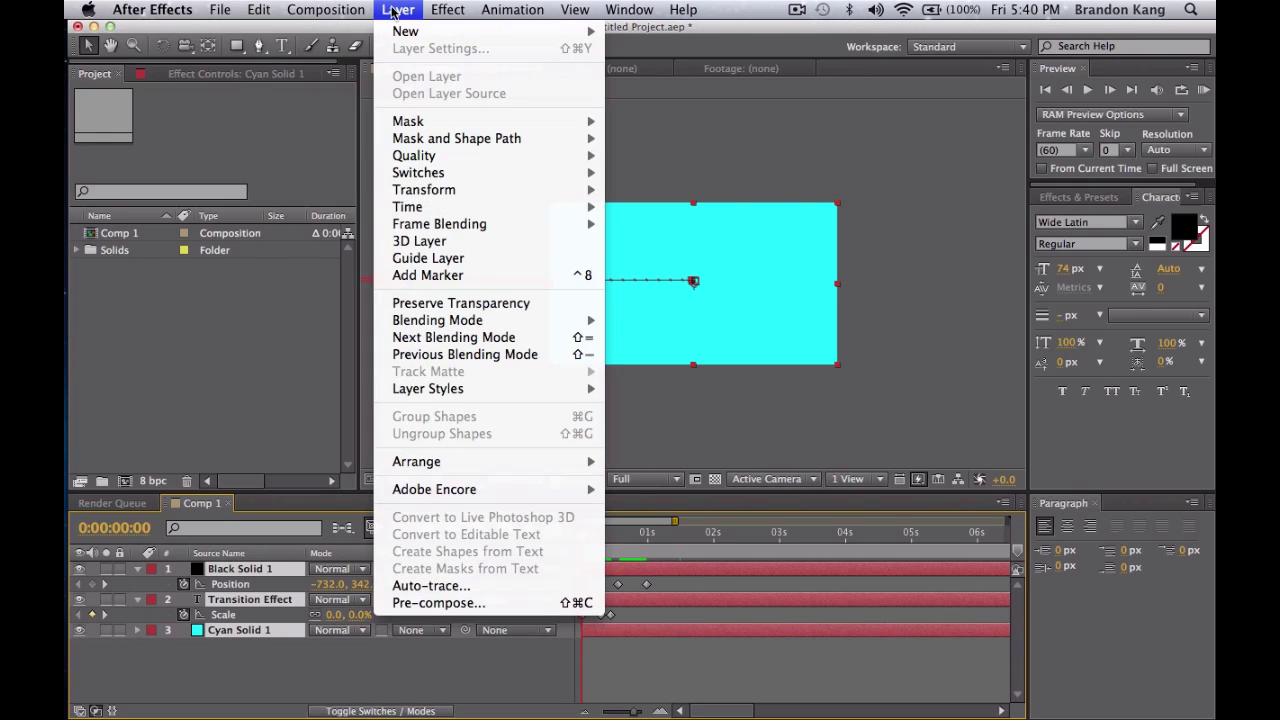
pyautogui.click(595, 602)
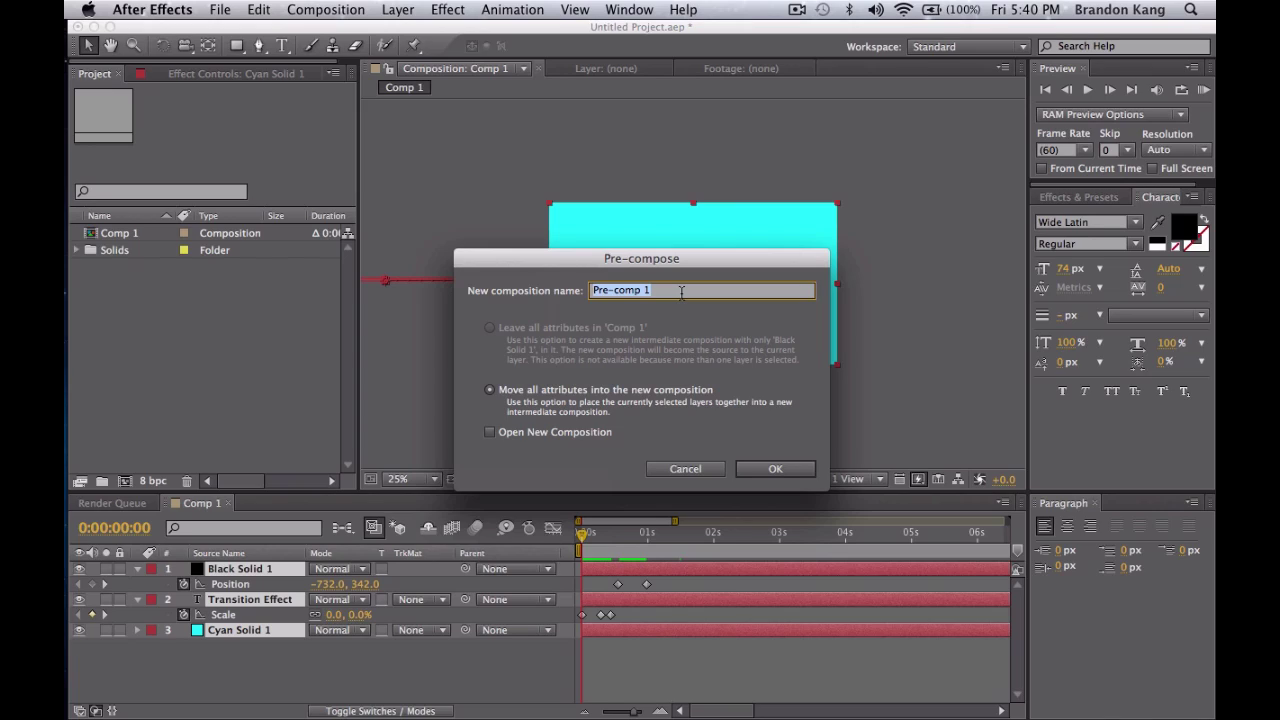
pyautogui.write('E')
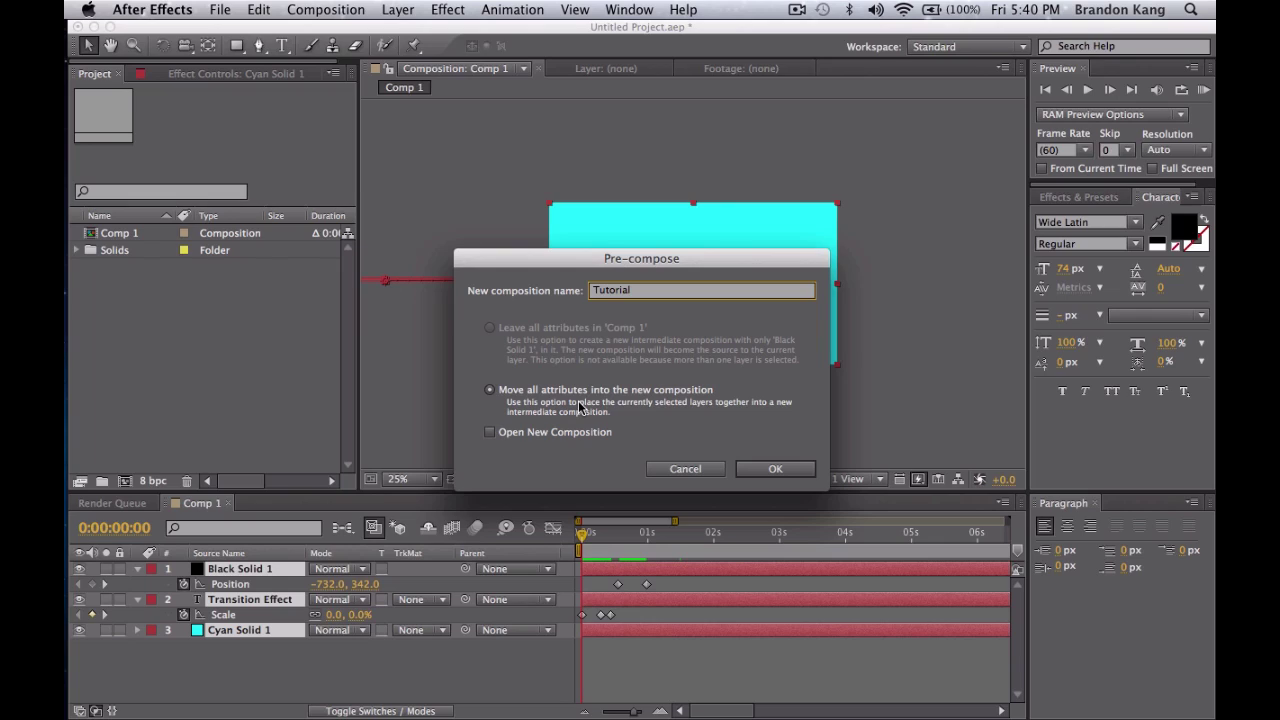
pyautogui.click(775, 468)
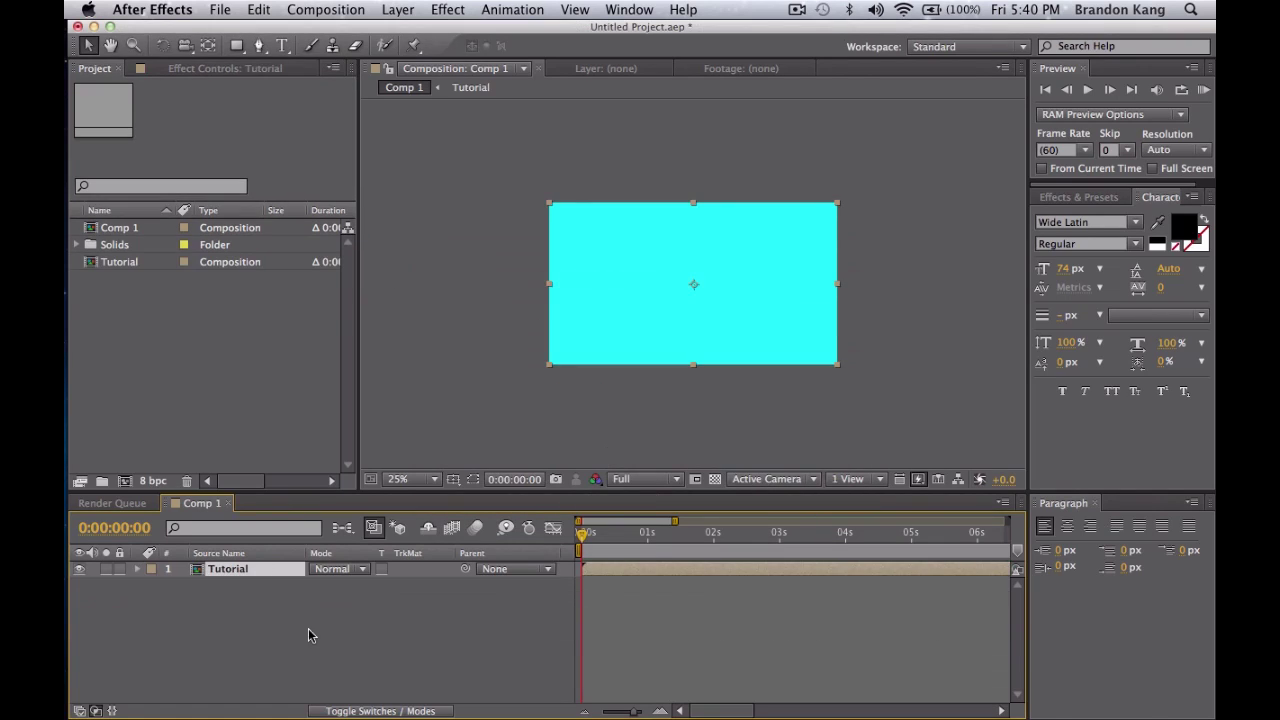
# Draw a closed Pen mask on the Tutorial layer over the top half, bottom edge on the line
pyautogui.moveTo(582, 536); pyautogui.dragTo(647, 538)
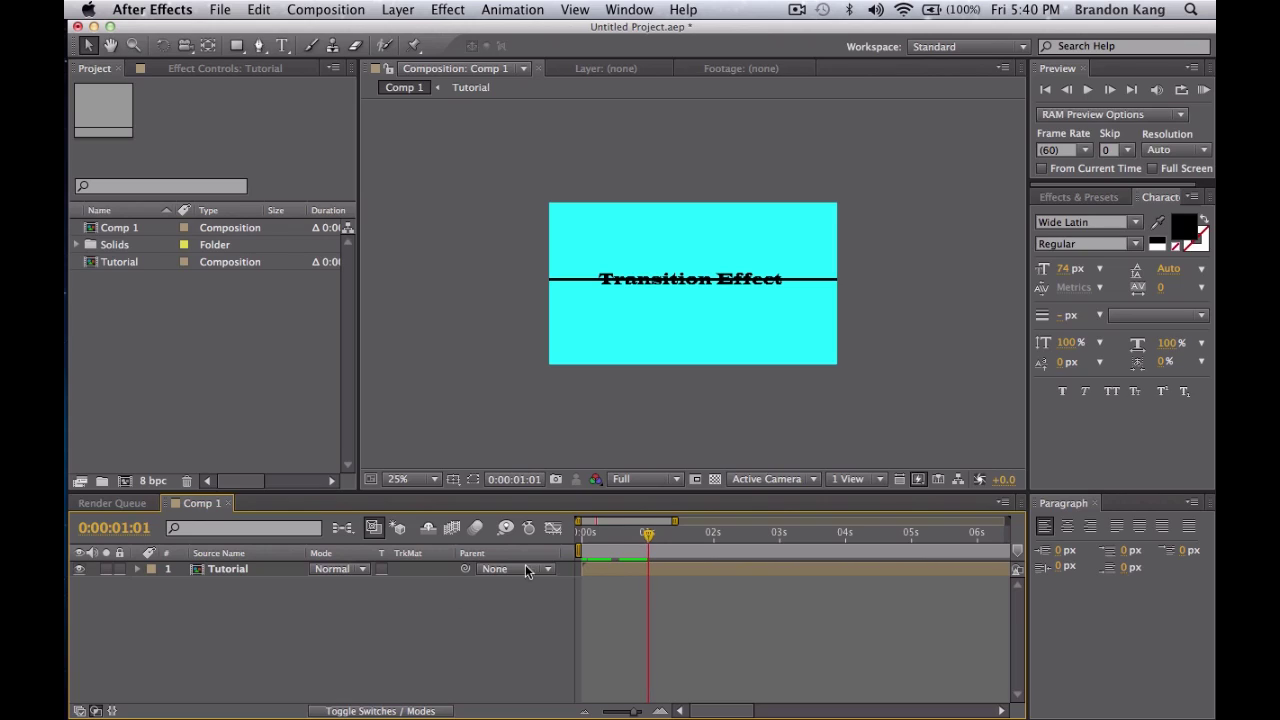
pyautogui.click(258, 45)
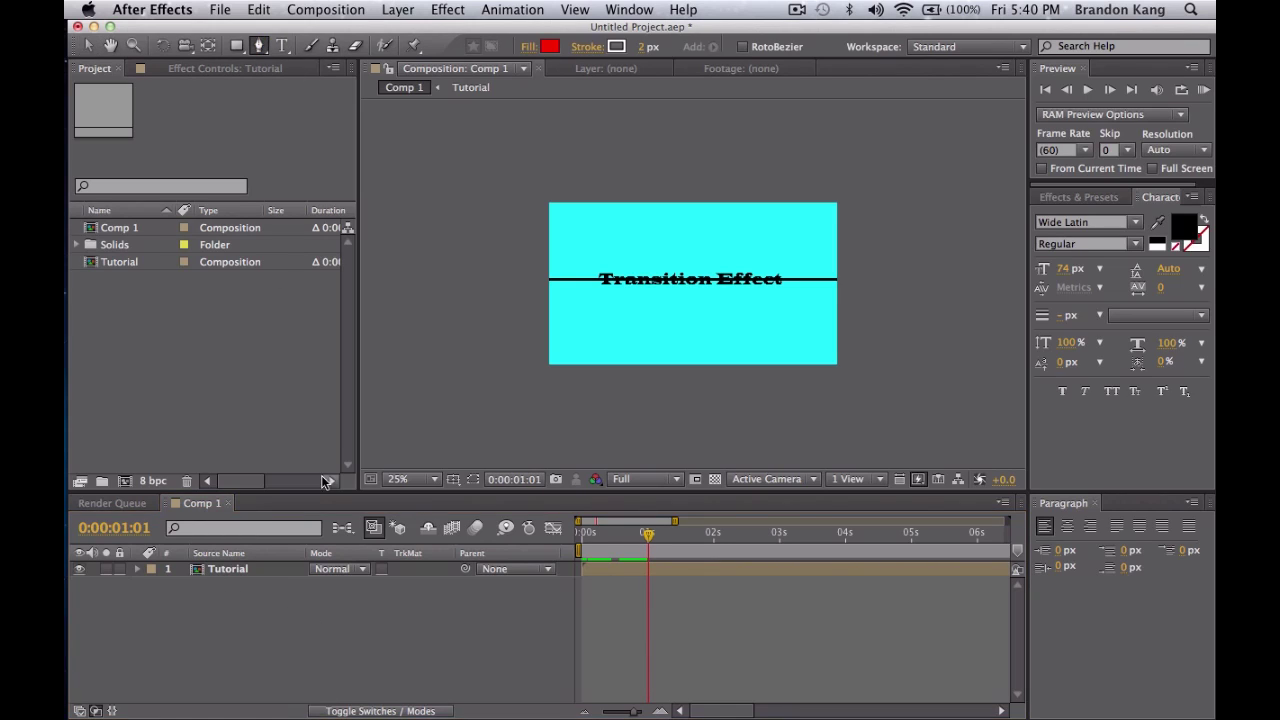
pyautogui.click(227, 570)
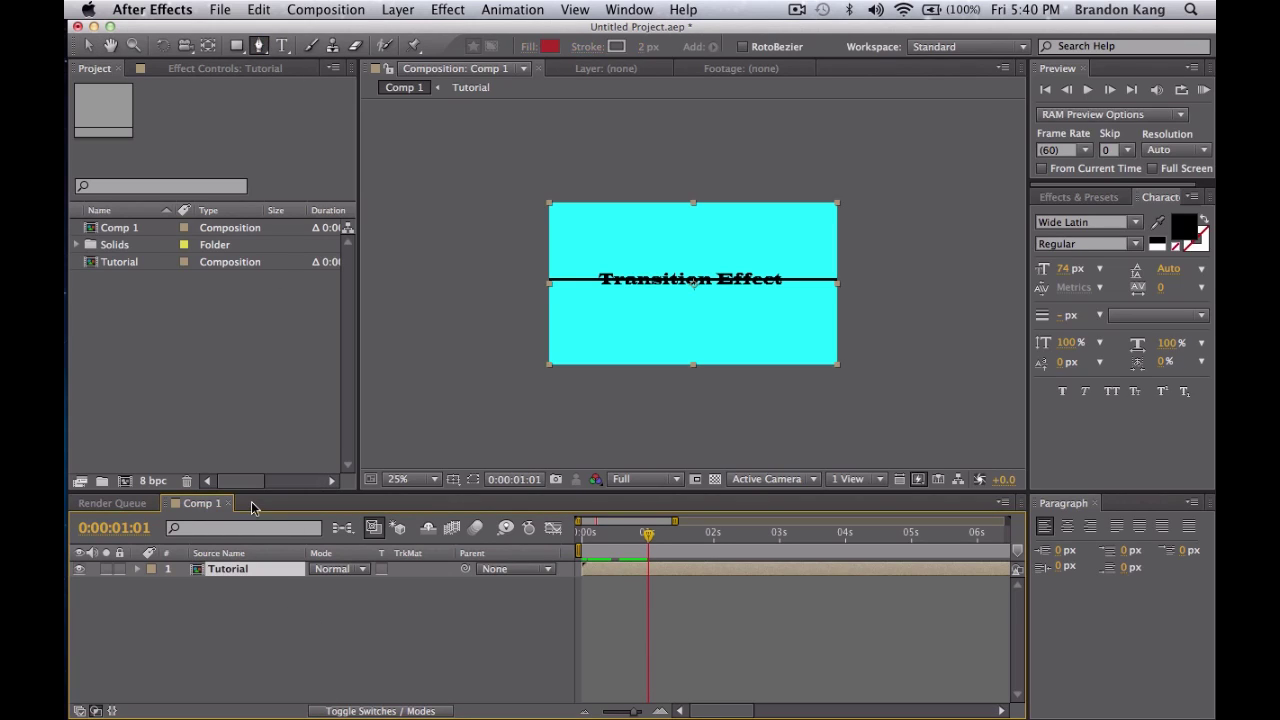
pyautogui.click(533, 188)
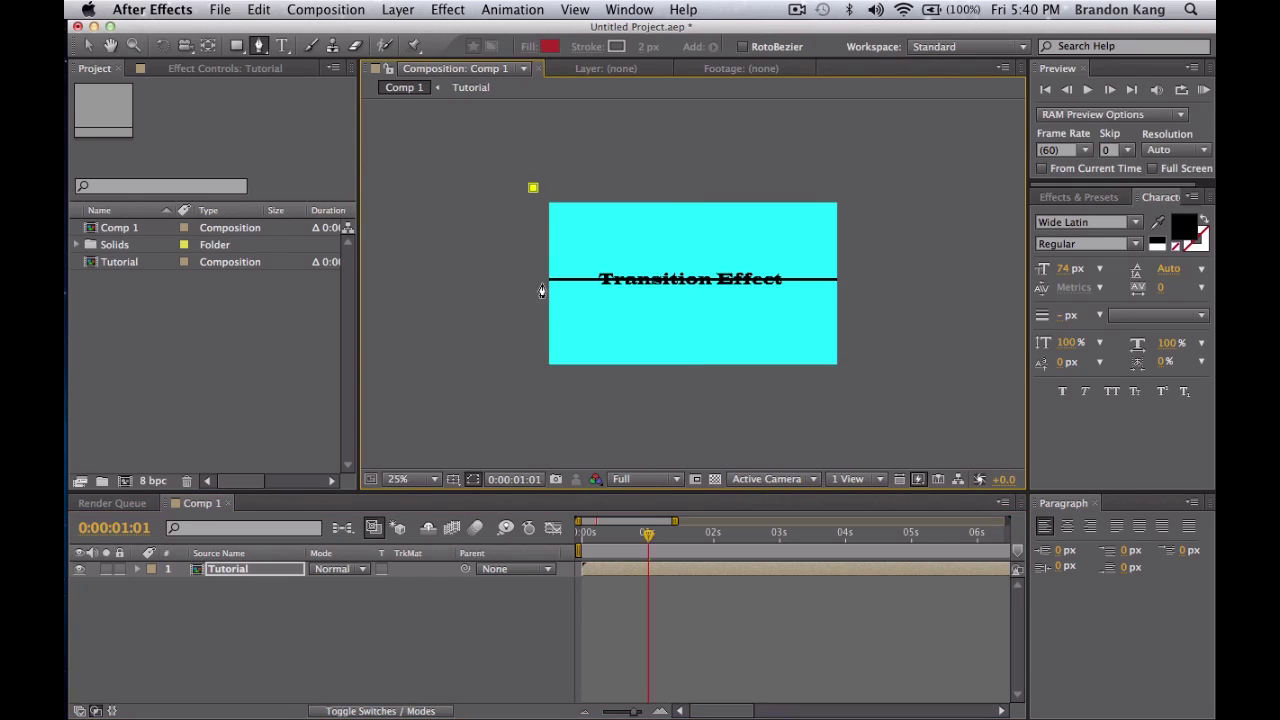
pyautogui.click(542, 279)
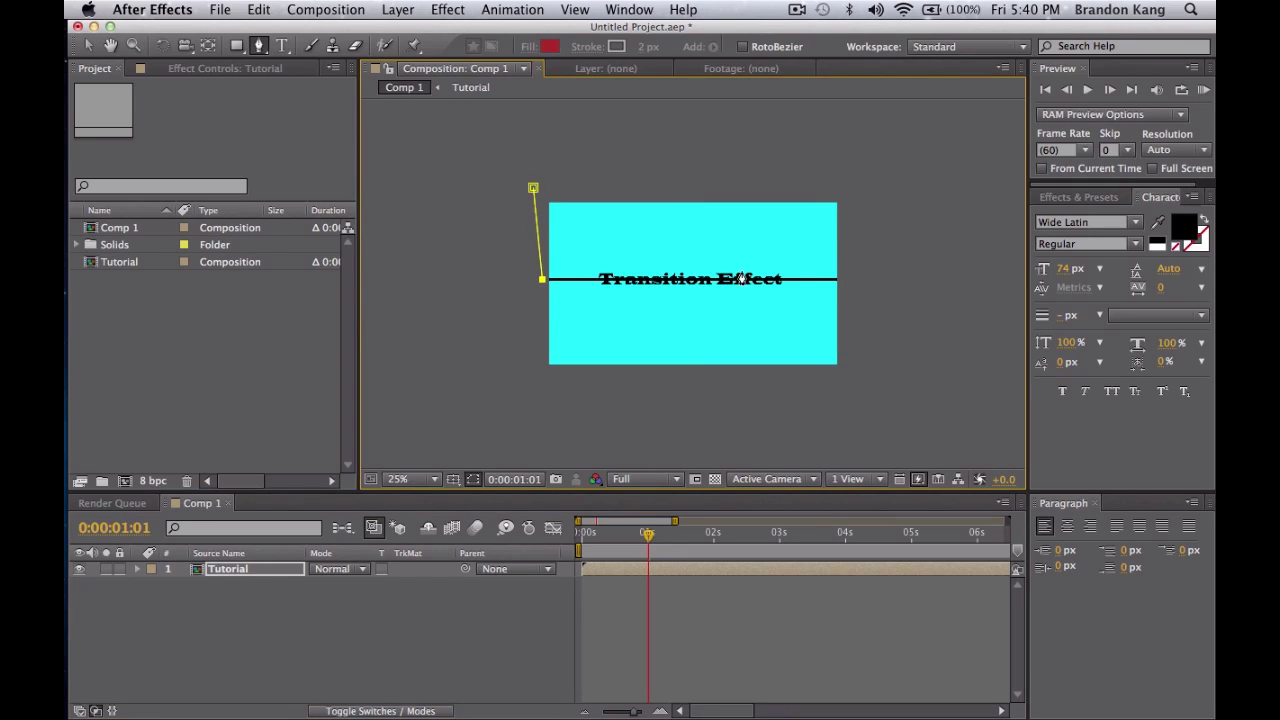
pyautogui.click(847, 278)
pyautogui.click(848, 190)
pyautogui.click(533, 188)
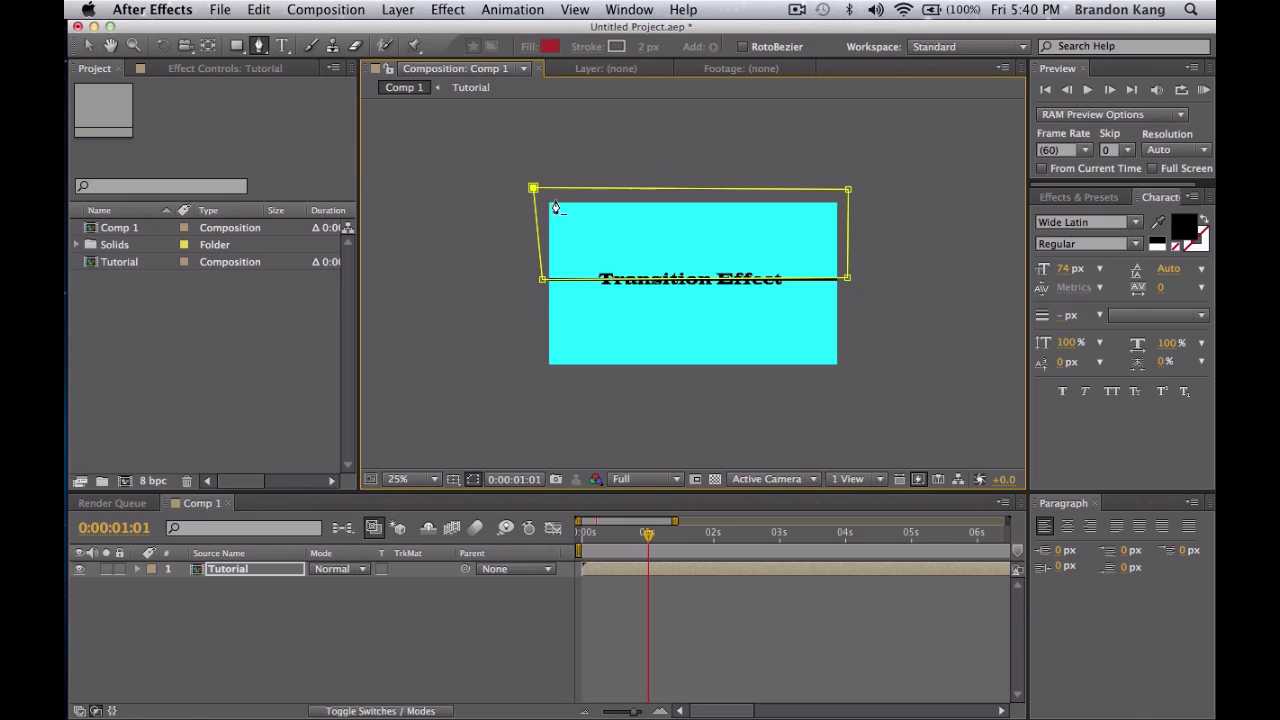
pyautogui.press('.')
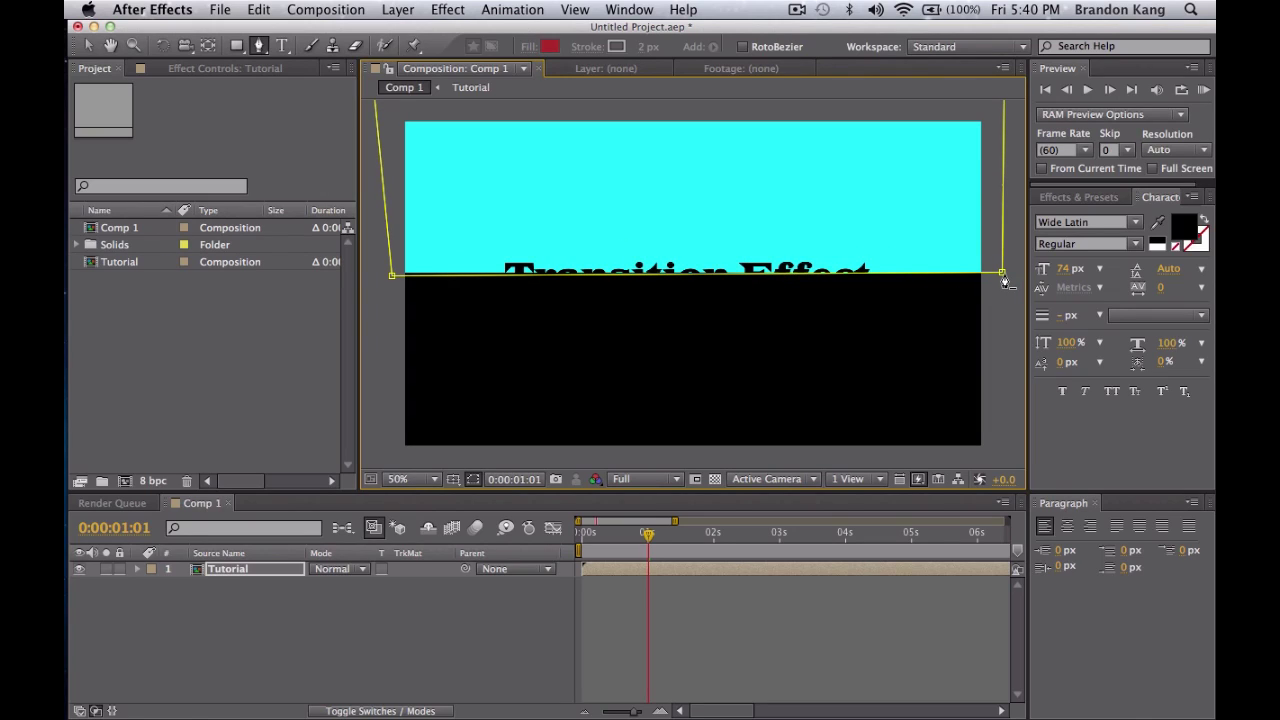
pyautogui.moveTo(1004, 276); pyautogui.dragTo(1004, 282)
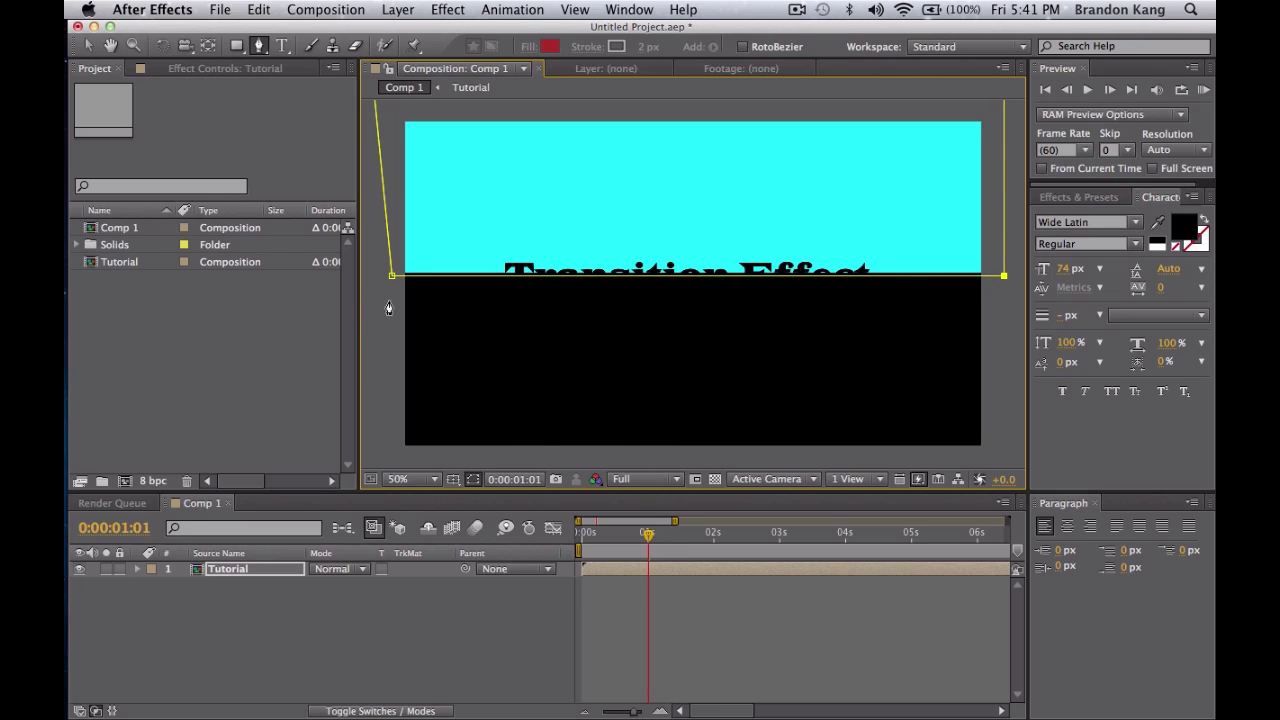
# Draw a second closed mask covering the lower half up to the black line
pyautogui.moveTo(374, 279); pyautogui.dragTo(378, 458)
pyautogui.click(1005, 457)
pyautogui.click(986, 278)
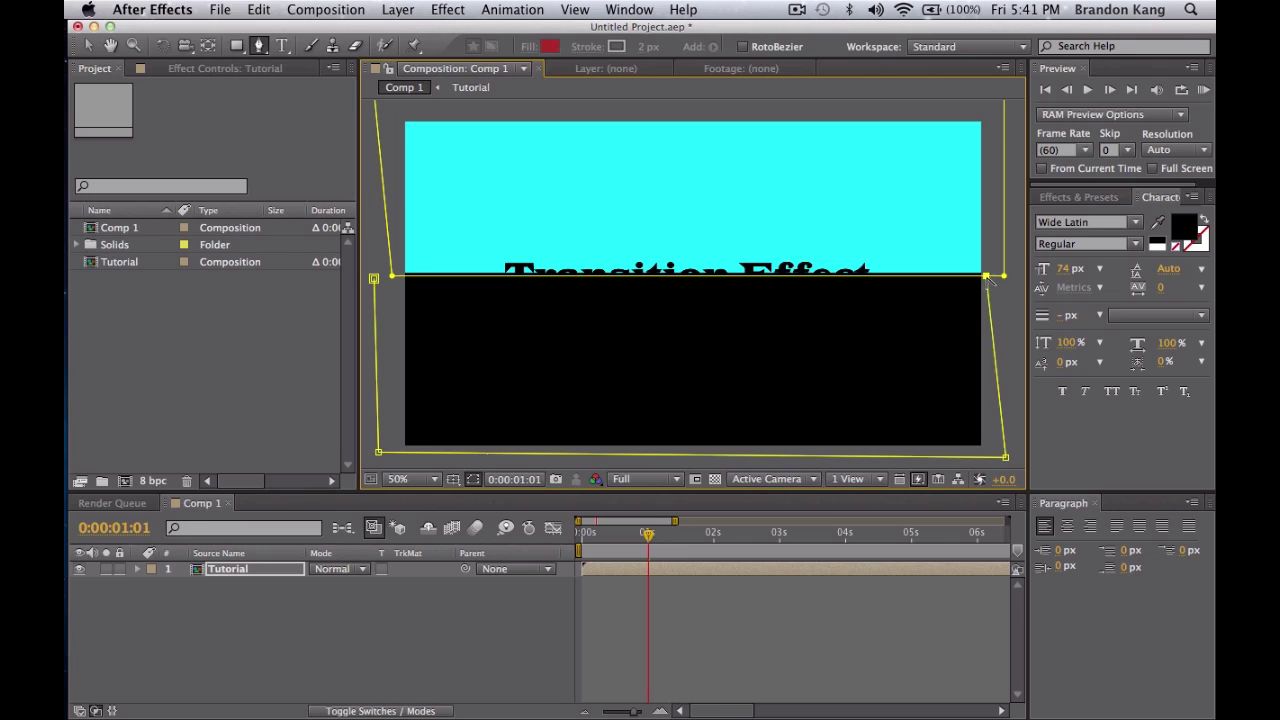
pyautogui.click(373, 279)
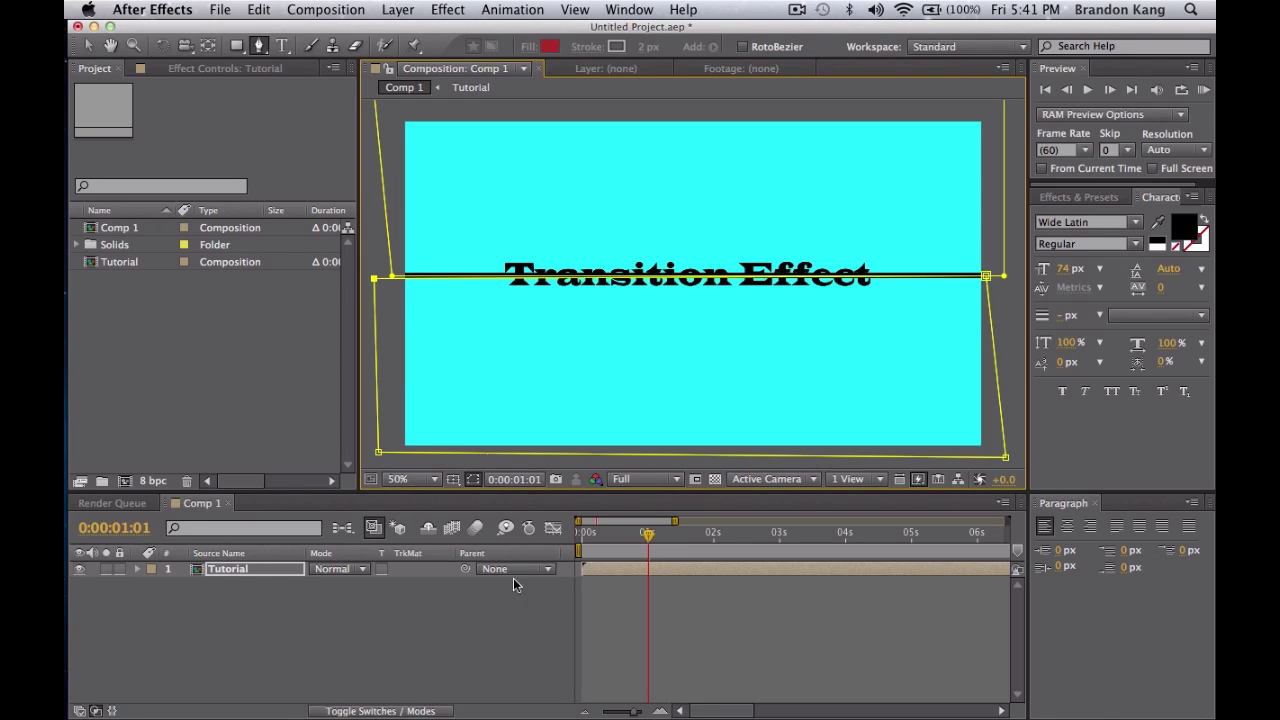
pyautogui.click(545, 607)
pyautogui.moveTo(650, 535); pyautogui.dragTo(600, 536)
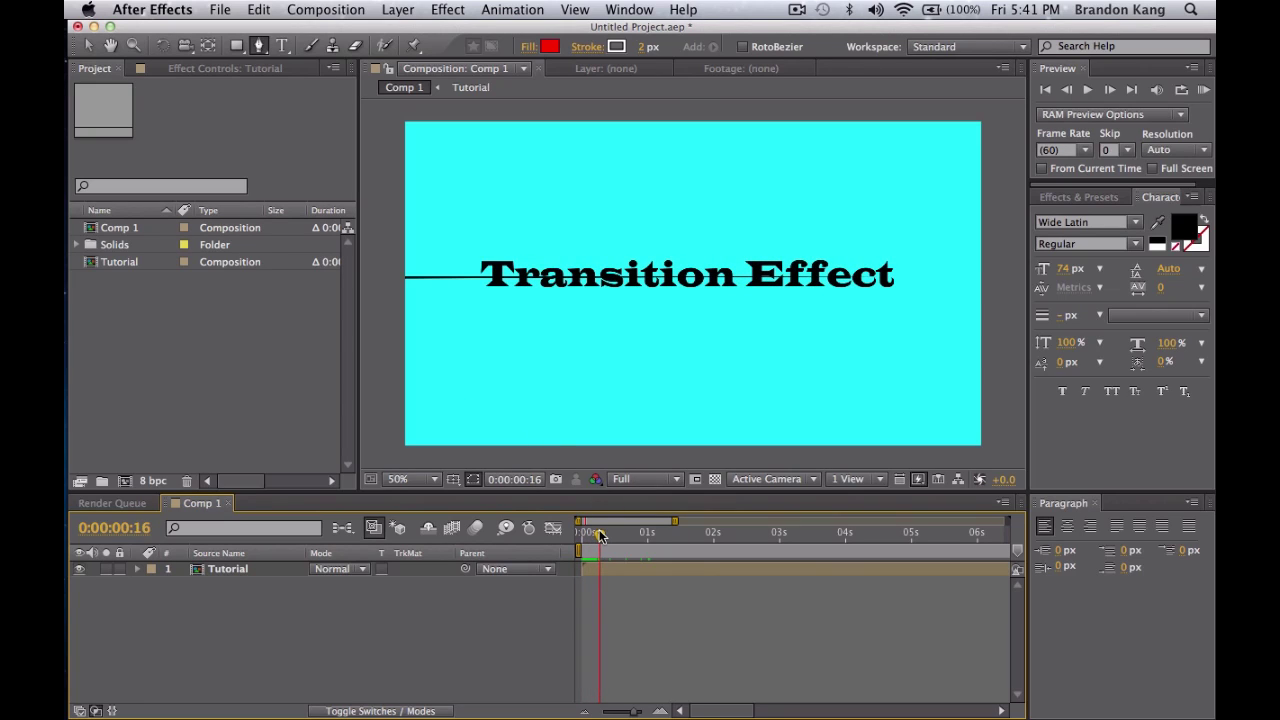
# Reveal the Tutorial layer's mask paths and undo the accidentally deleted lower-mask corner
pyautogui.click(218, 571)
pyautogui.press('m')
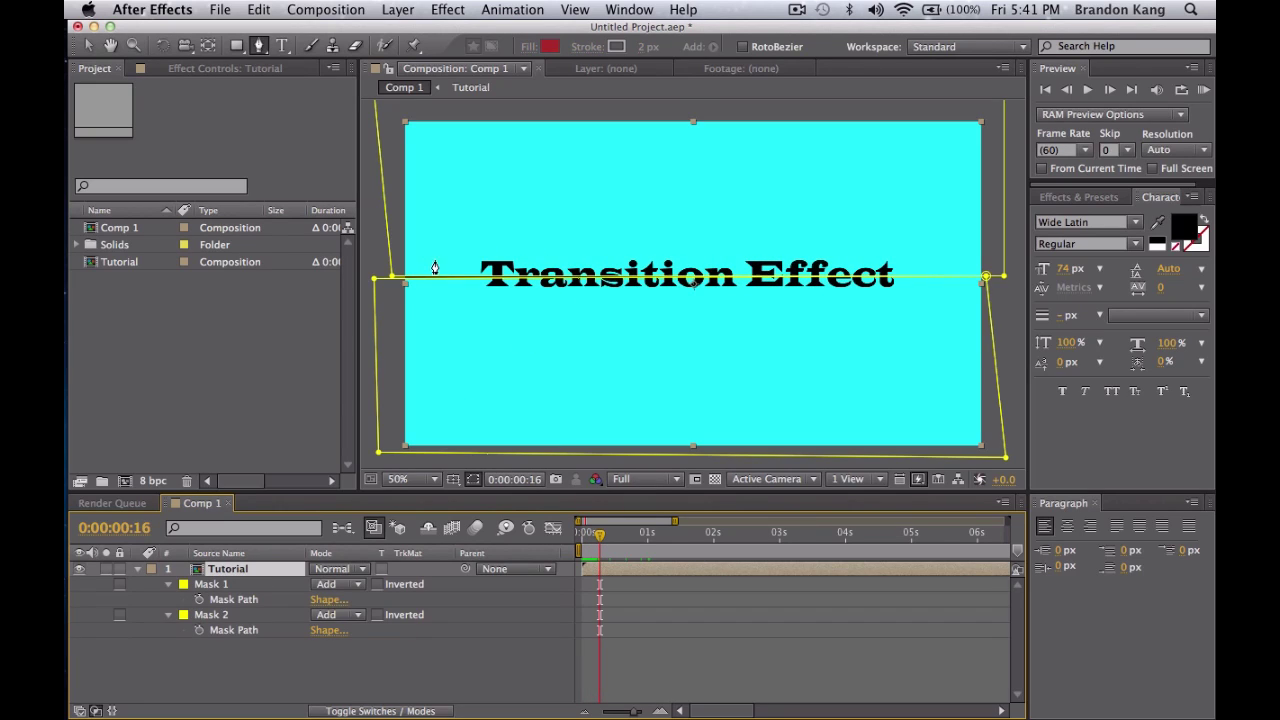
pyautogui.click(374, 280)
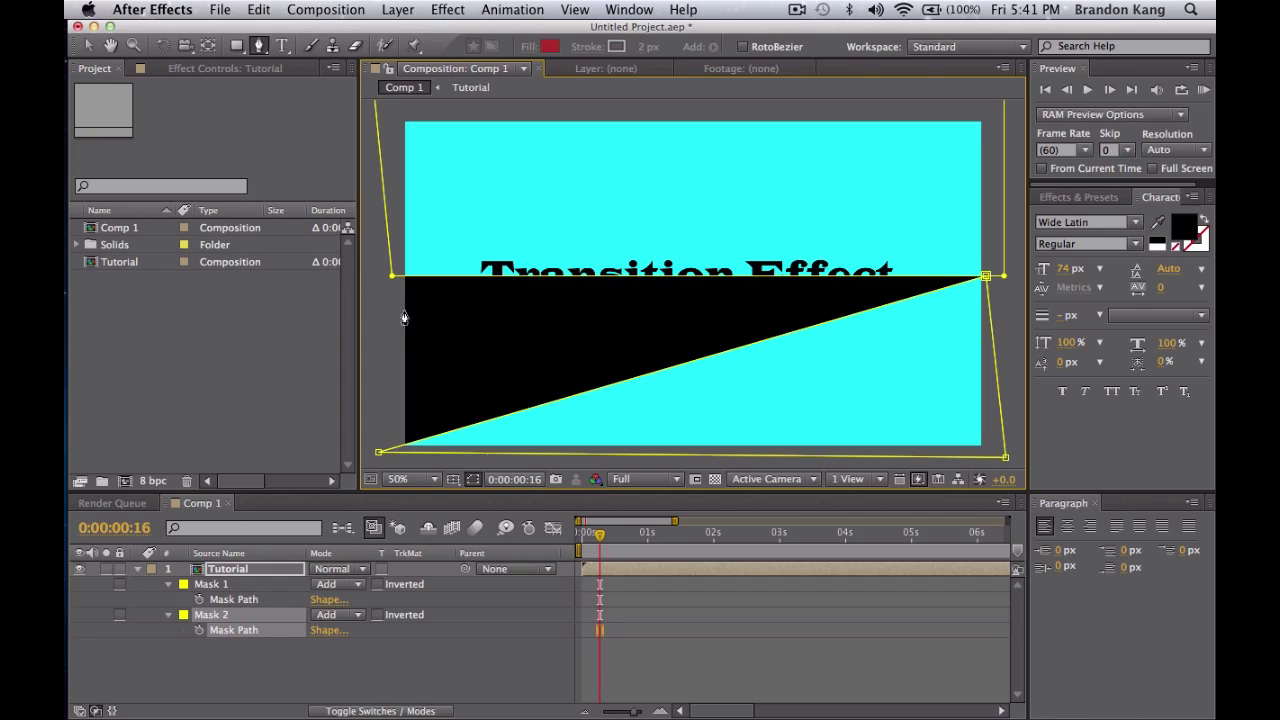
pyautogui.press('super+z')
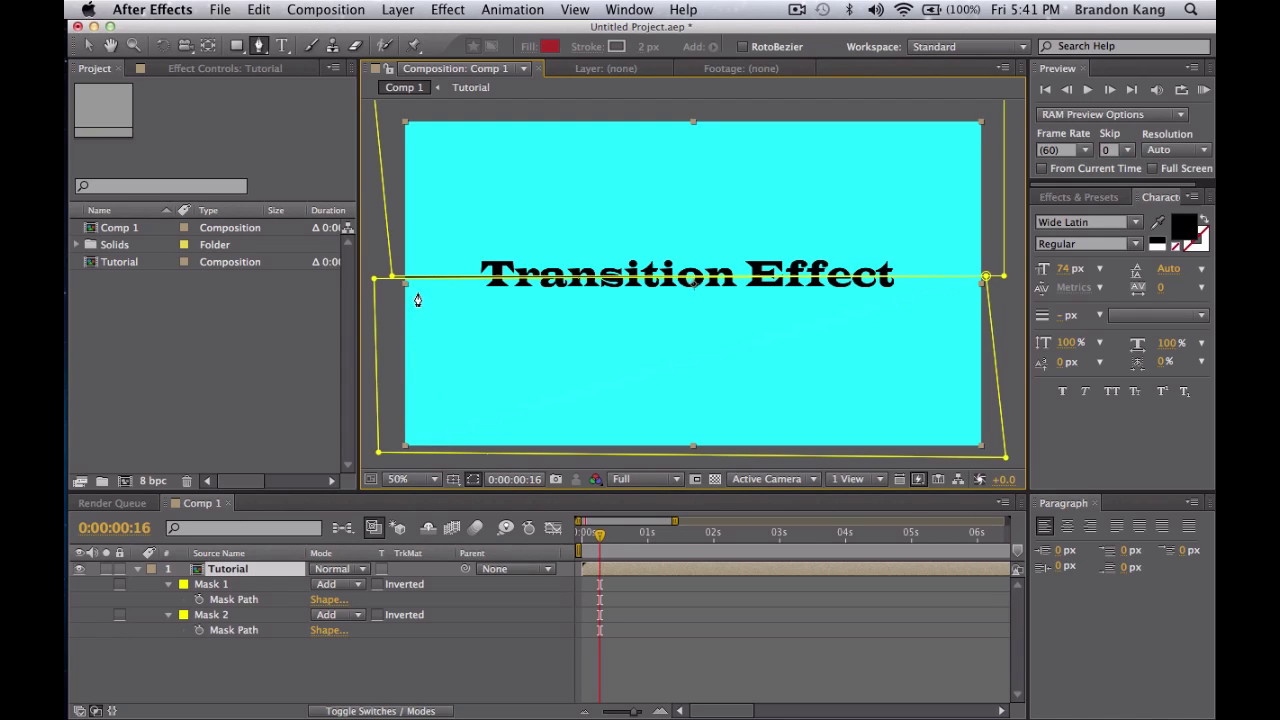
# Drag the lower mask's left and right corners exactly onto the black line
pyautogui.click(88, 46)
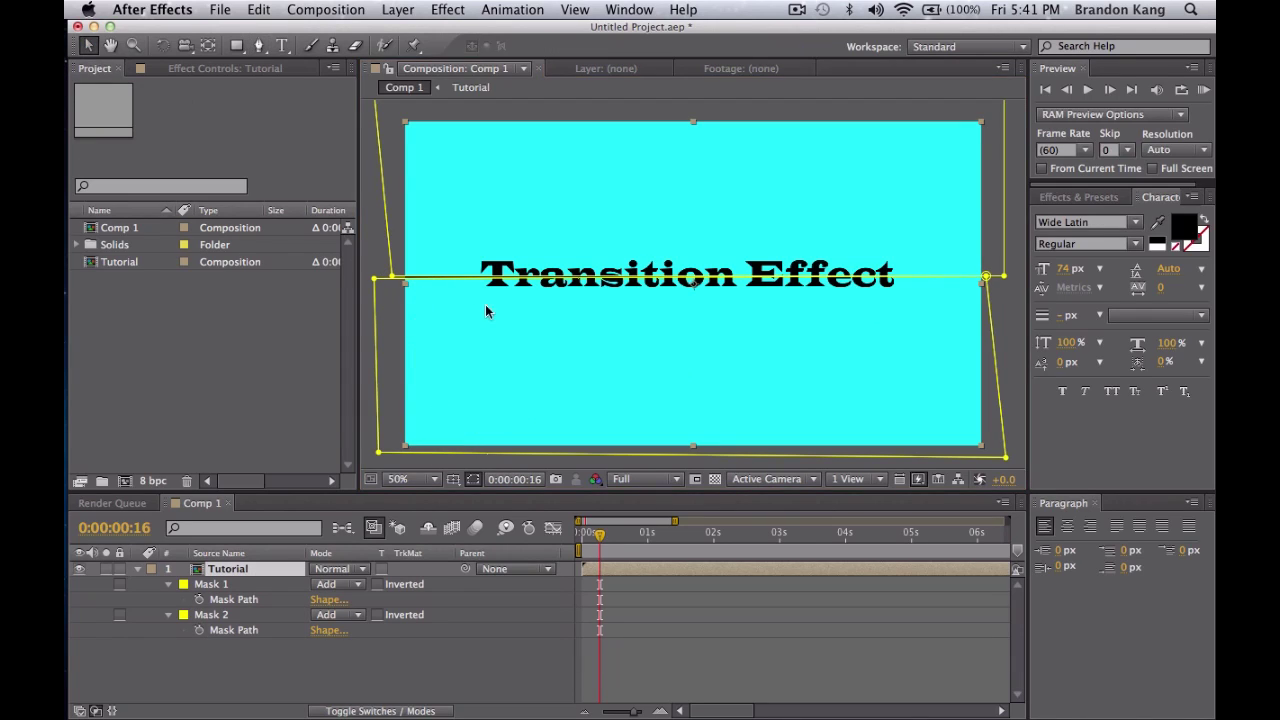
pyautogui.click(372, 283)
pyautogui.moveTo(392, 280); pyautogui.dragTo(385, 283)
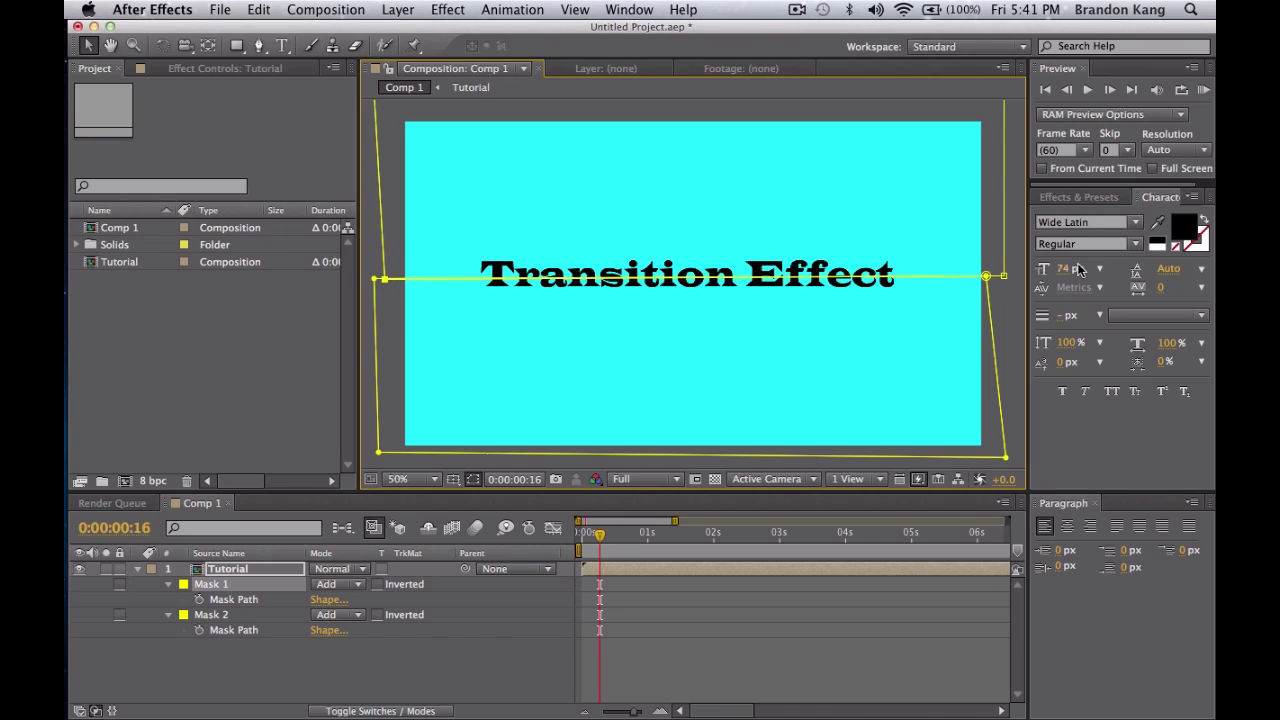
pyautogui.moveTo(988, 281); pyautogui.dragTo(980, 285)
pyautogui.click(490, 688)
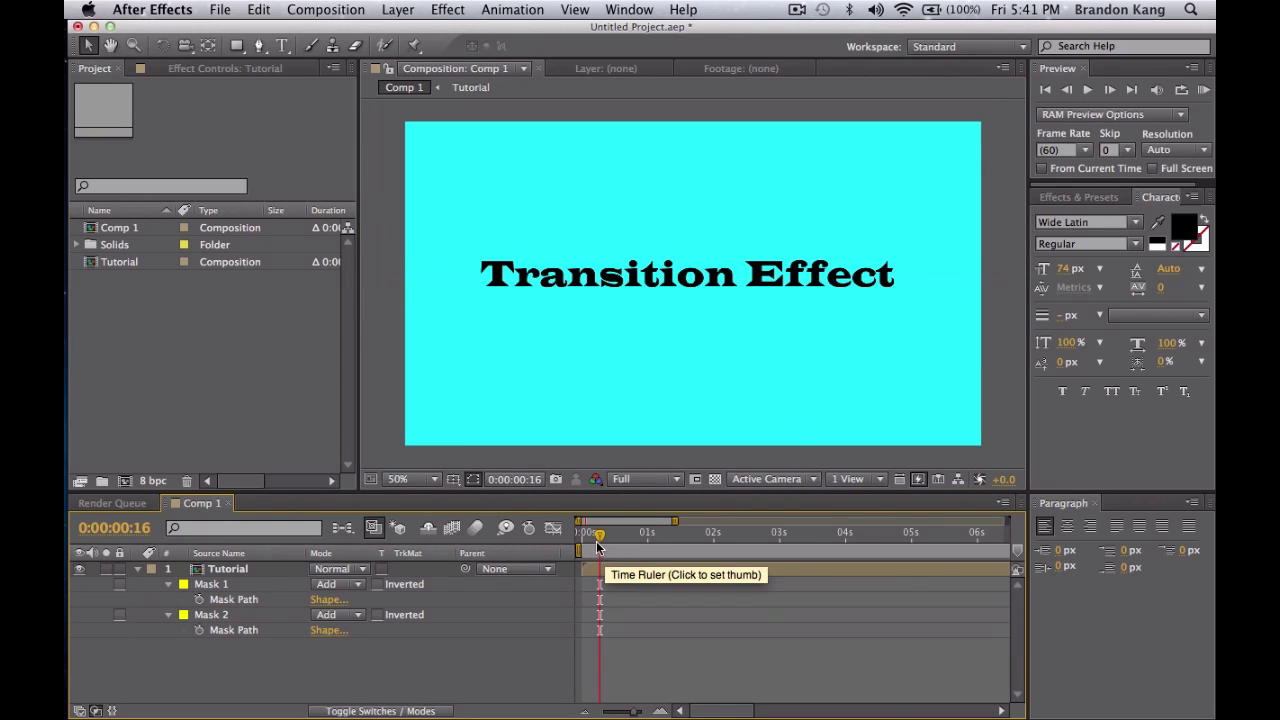
pyautogui.click(578, 540)
pyautogui.moveTo(578, 543); pyautogui.dragTo(647, 535)
# Expand both masks' properties on the Tutorial layer and set the time to 0:59
pyautogui.click(238, 594)
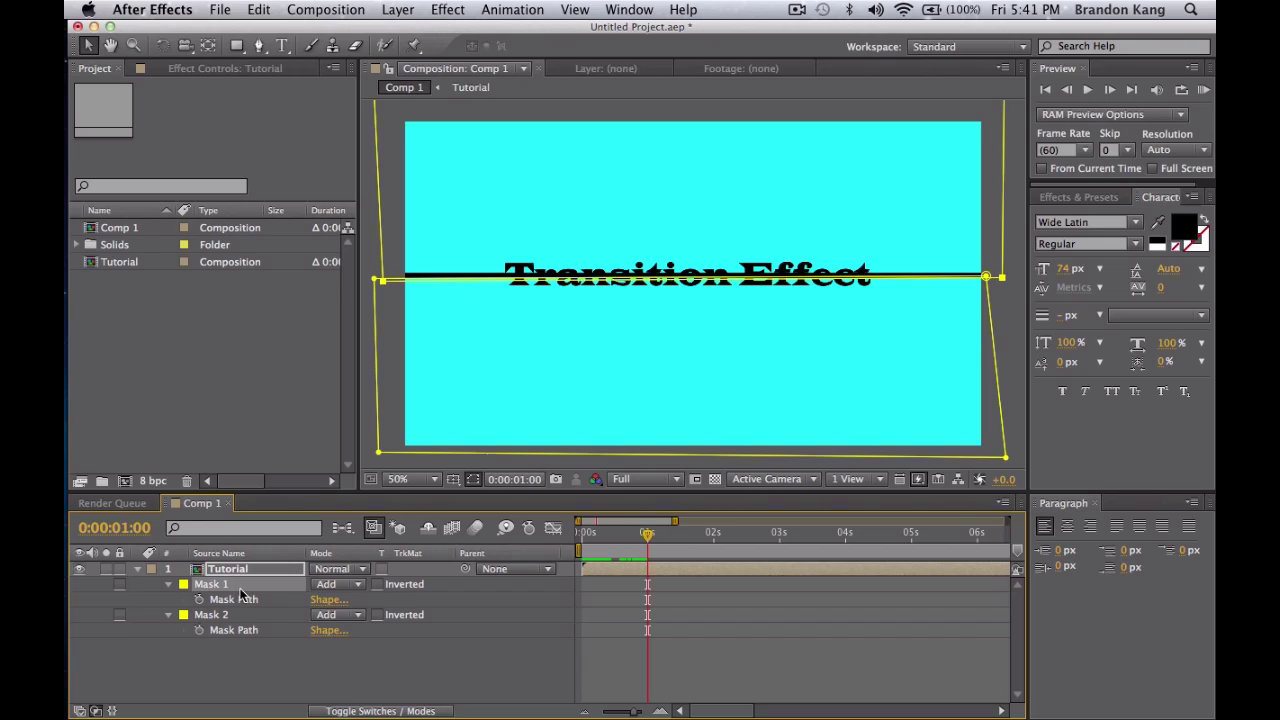
pyautogui.click(168, 584)
pyautogui.click(168, 584)
pyautogui.click(168, 661)
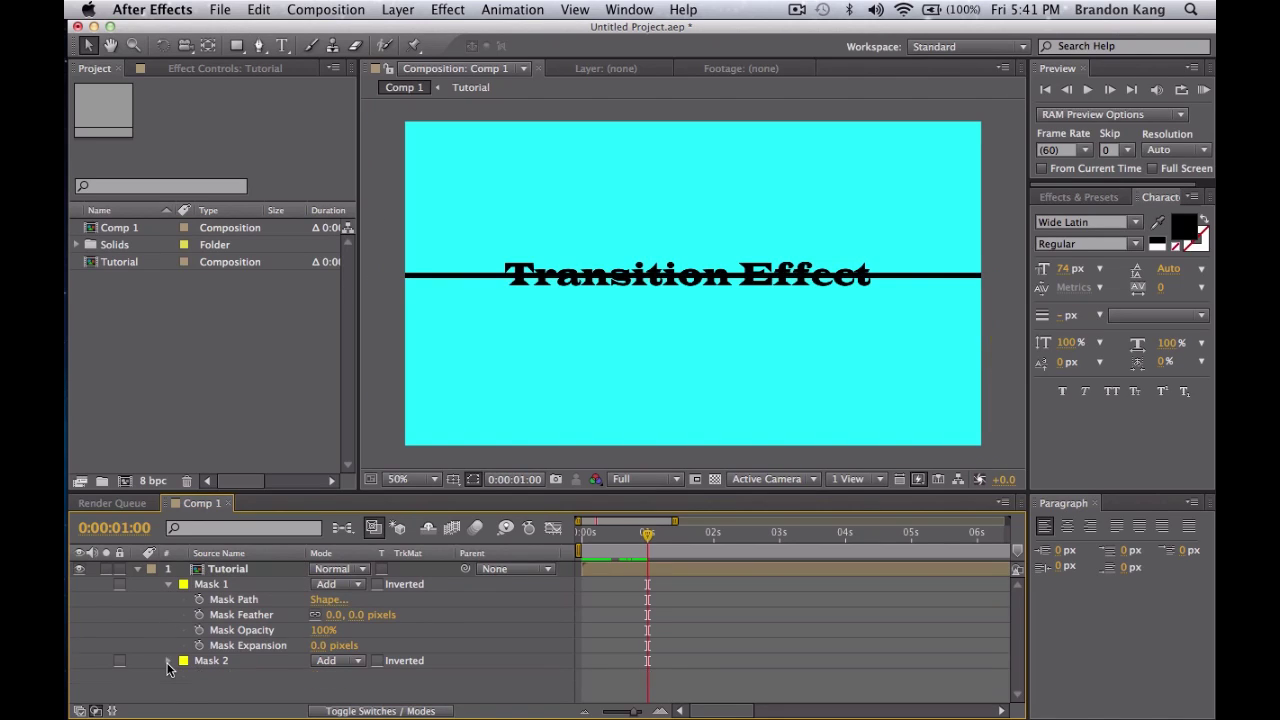
pyautogui.click(168, 661)
pyautogui.scroll(2, 180, 650)
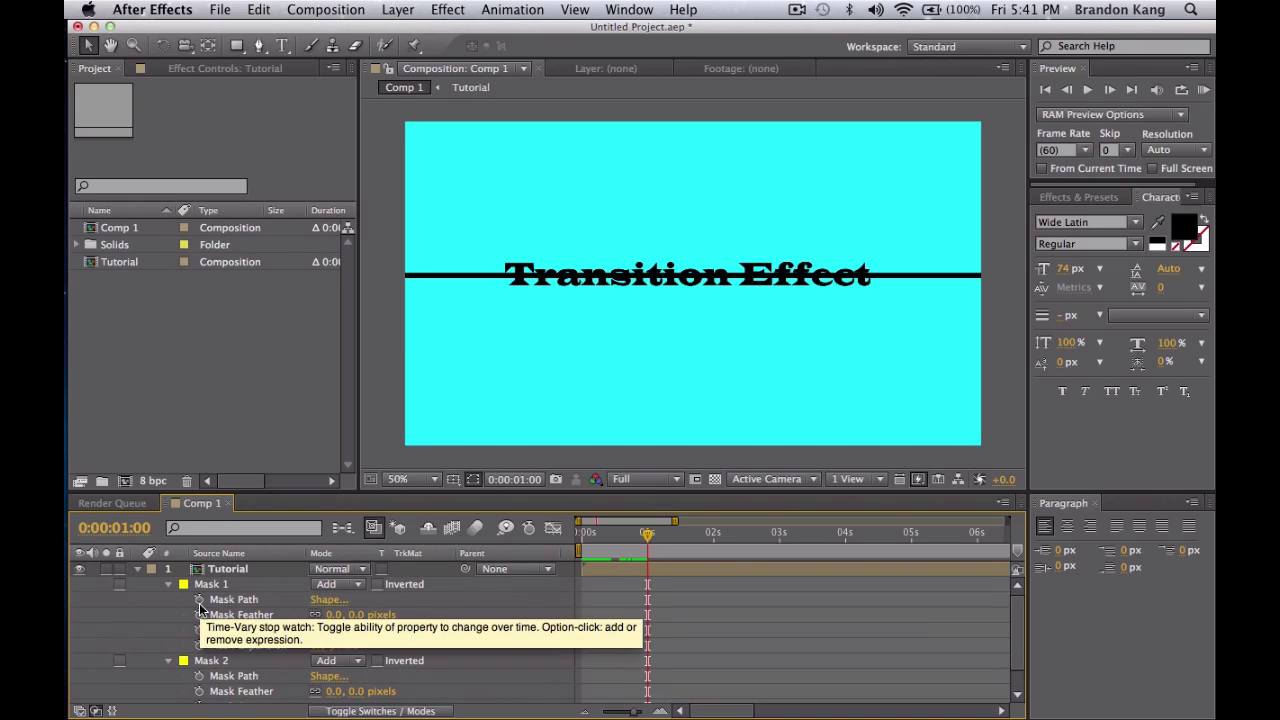
pyautogui.moveTo(646, 542)
pyautogui.mouseDown()
pyautogui.moveTo(629, 540)
pyautogui.moveTo(648, 540)
pyautogui.mouseUp()
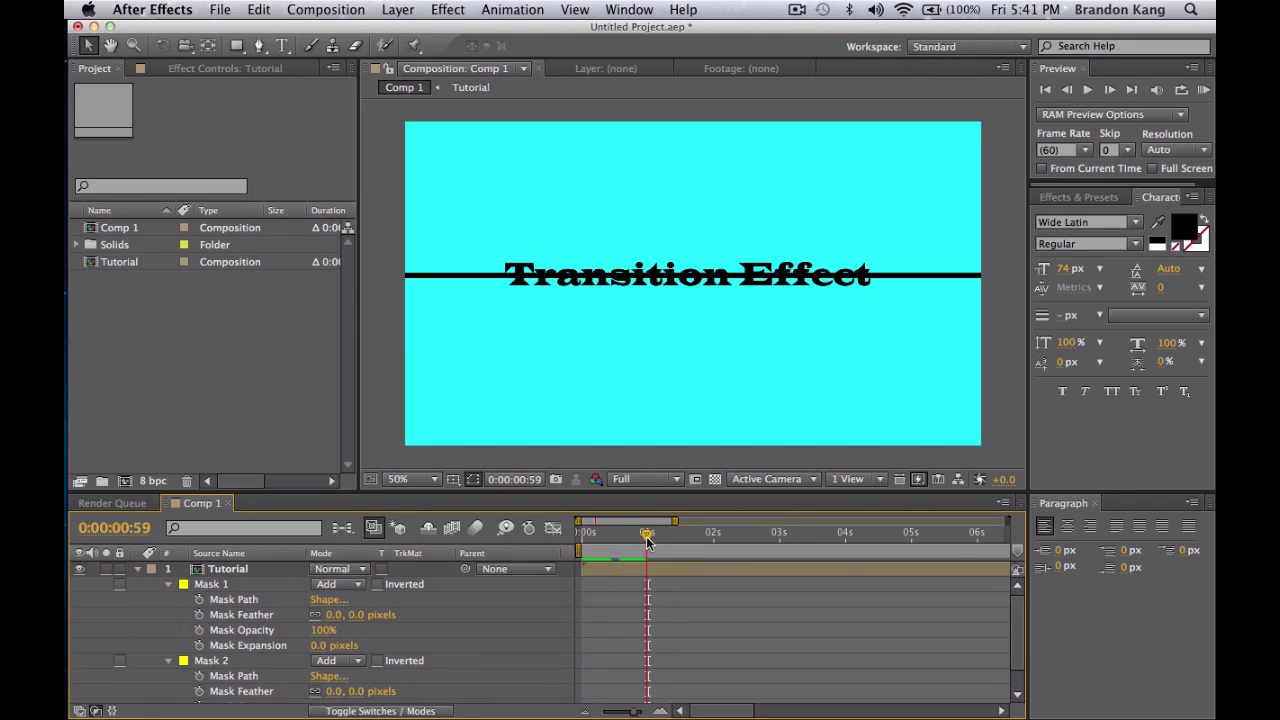
# Keyframe Mask 1's path at 0:59, slide its top edge upward at 1:05, then preview
pyautogui.click(198, 600)
pyautogui.press(',')
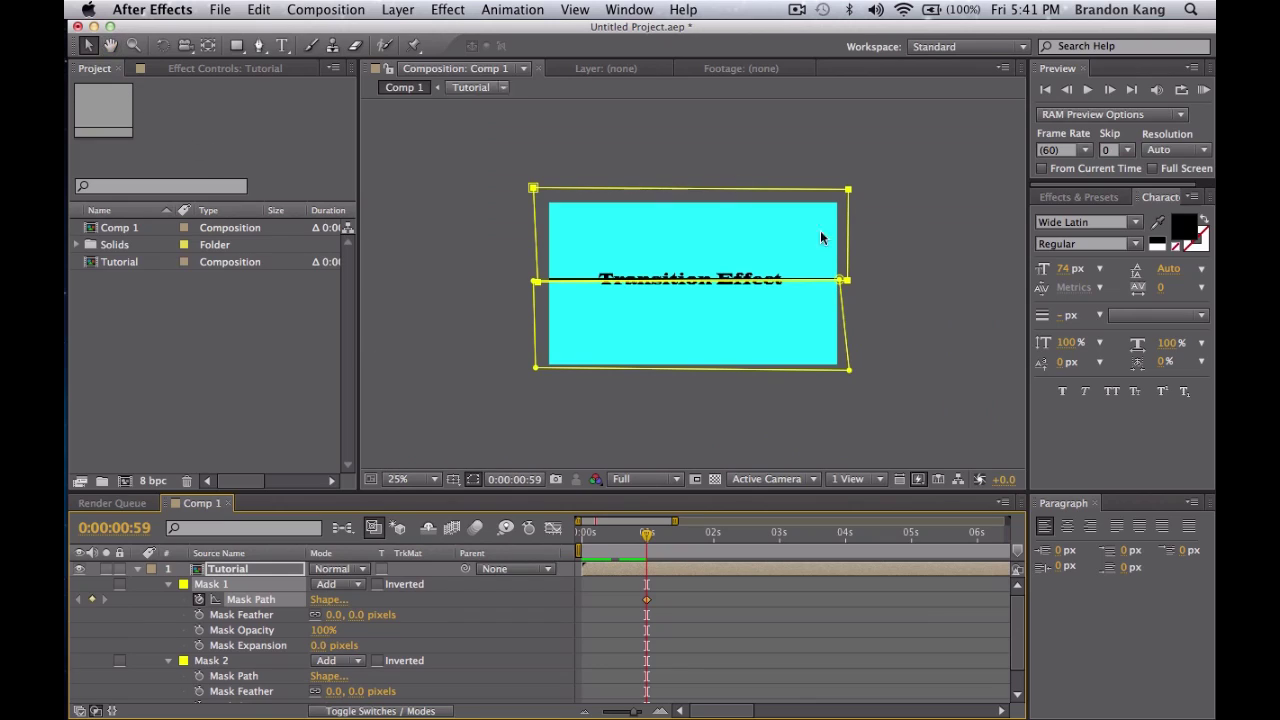
pyautogui.moveTo(535, 190); pyautogui.dragTo(536, 107)
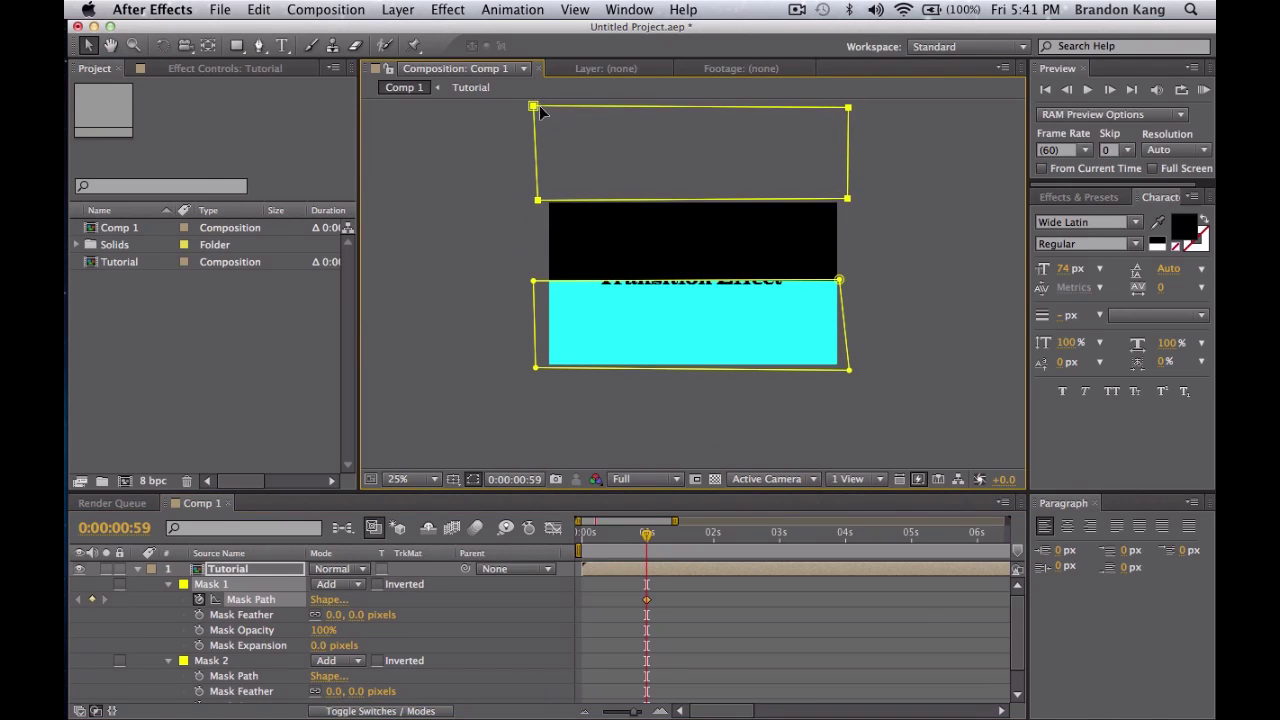
pyautogui.press('super+z')
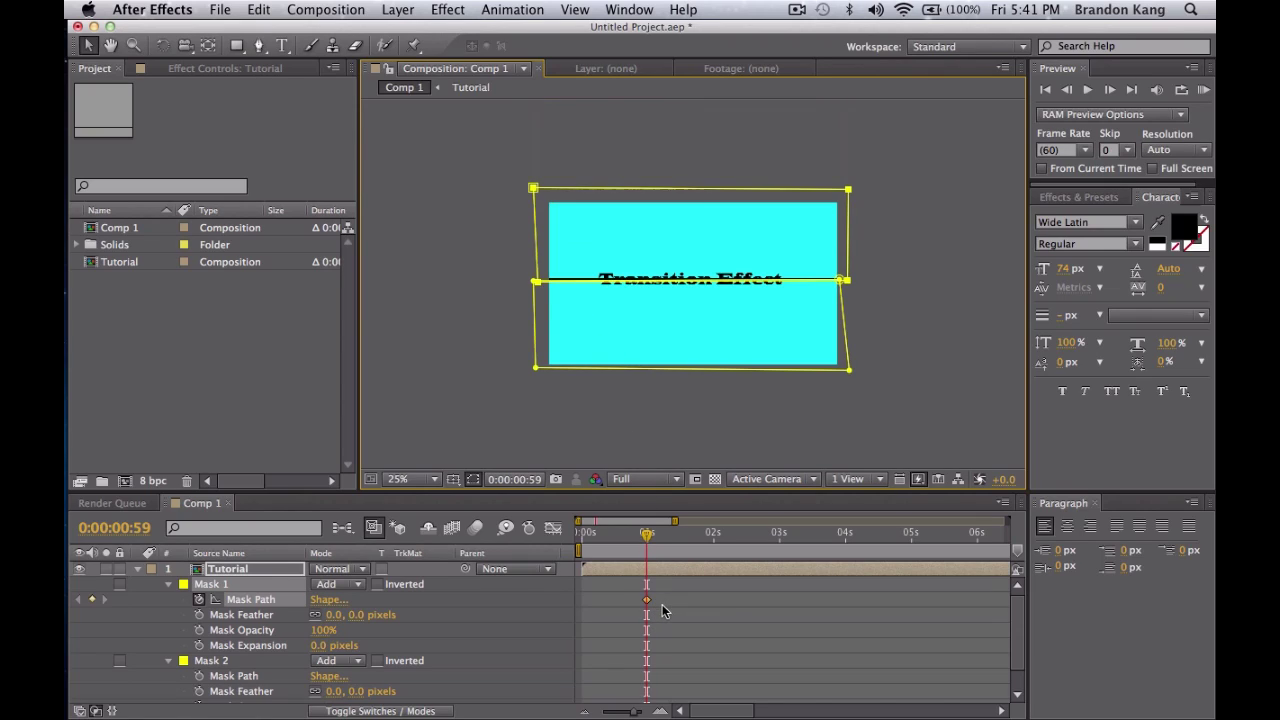
pyautogui.click(647, 538)
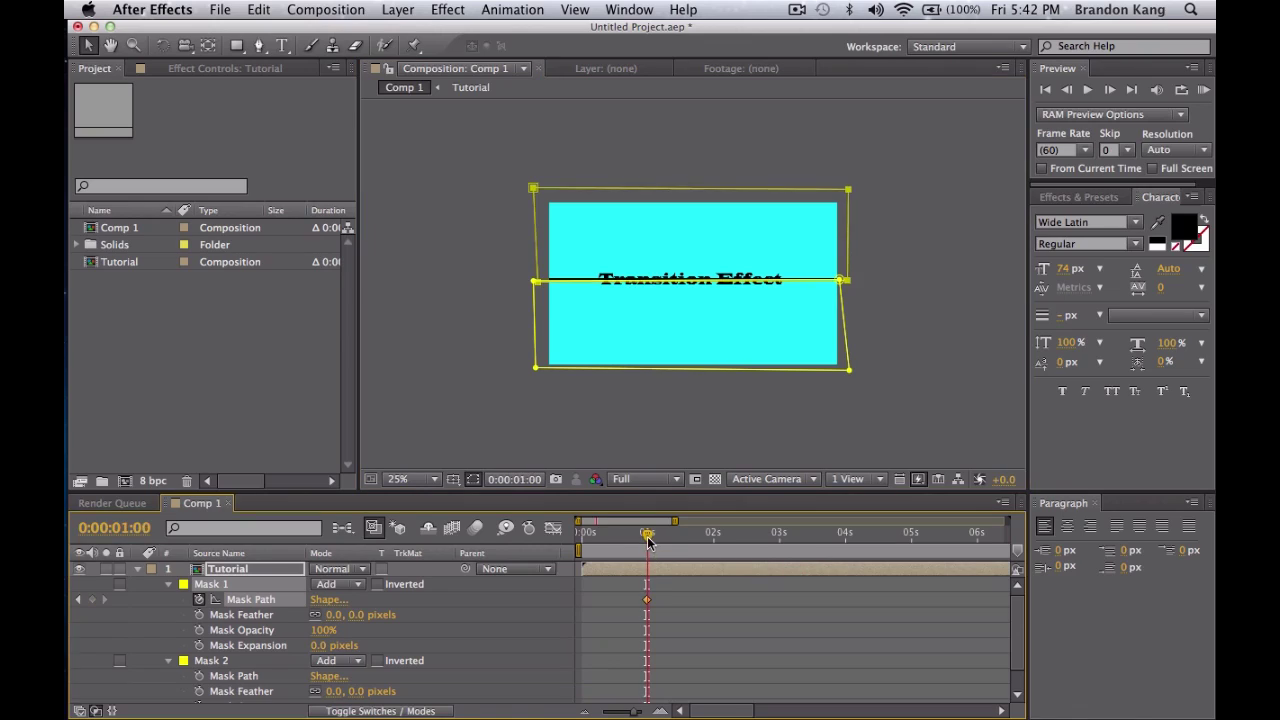
pyautogui.moveTo(647, 538); pyautogui.dragTo(653, 540)
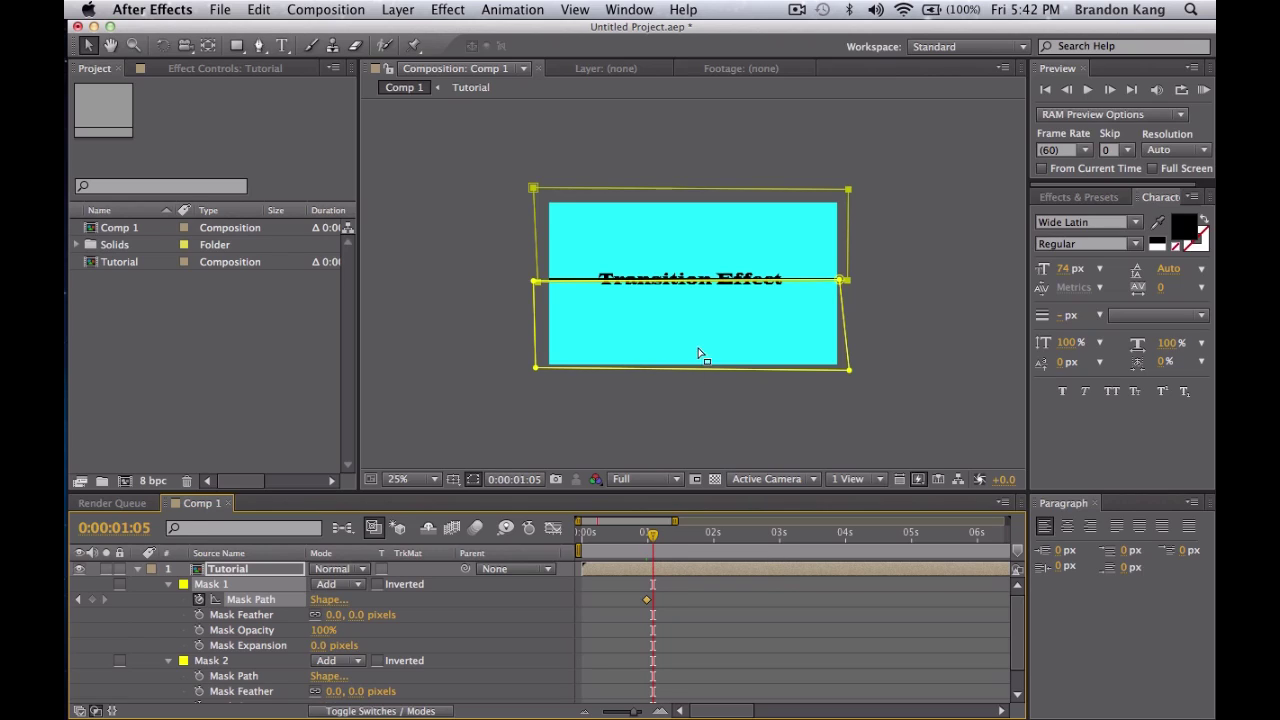
pyautogui.moveTo(533, 188); pyautogui.dragTo(534, 103)
pyautogui.click(642, 535)
pyautogui.press('KP_0')
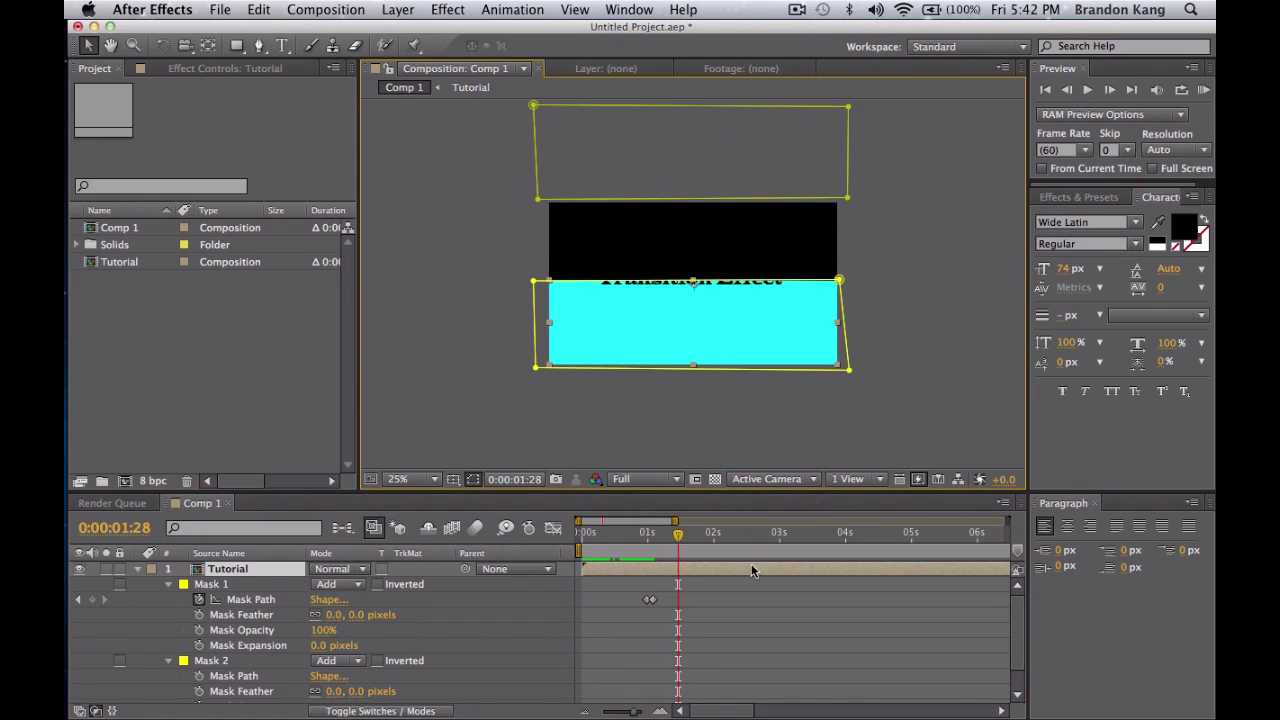
# Return to 0:59 and set a starting Mask Path keyframe on Mask 2
pyautogui.click(646, 533)
pyautogui.scroll(-1, 222, 670)
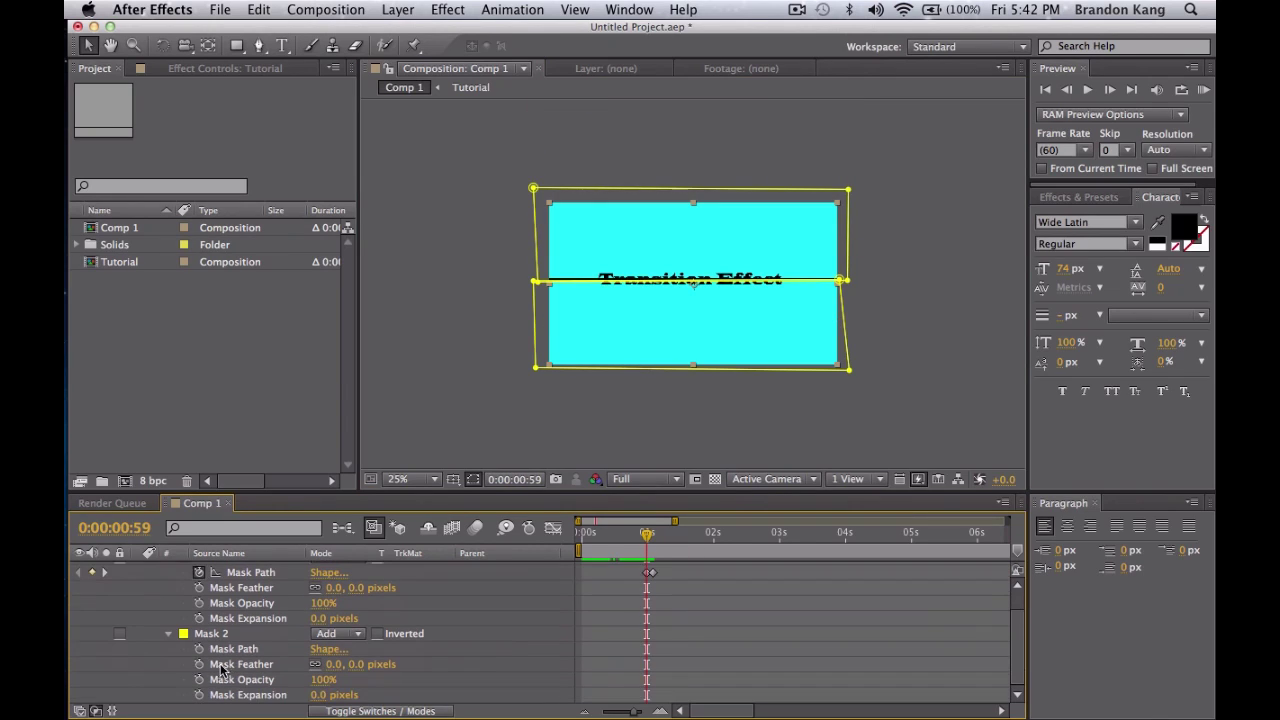
pyautogui.scroll(1, 222, 670)
pyautogui.moveTo(667, 592); pyautogui.dragTo(644, 617)
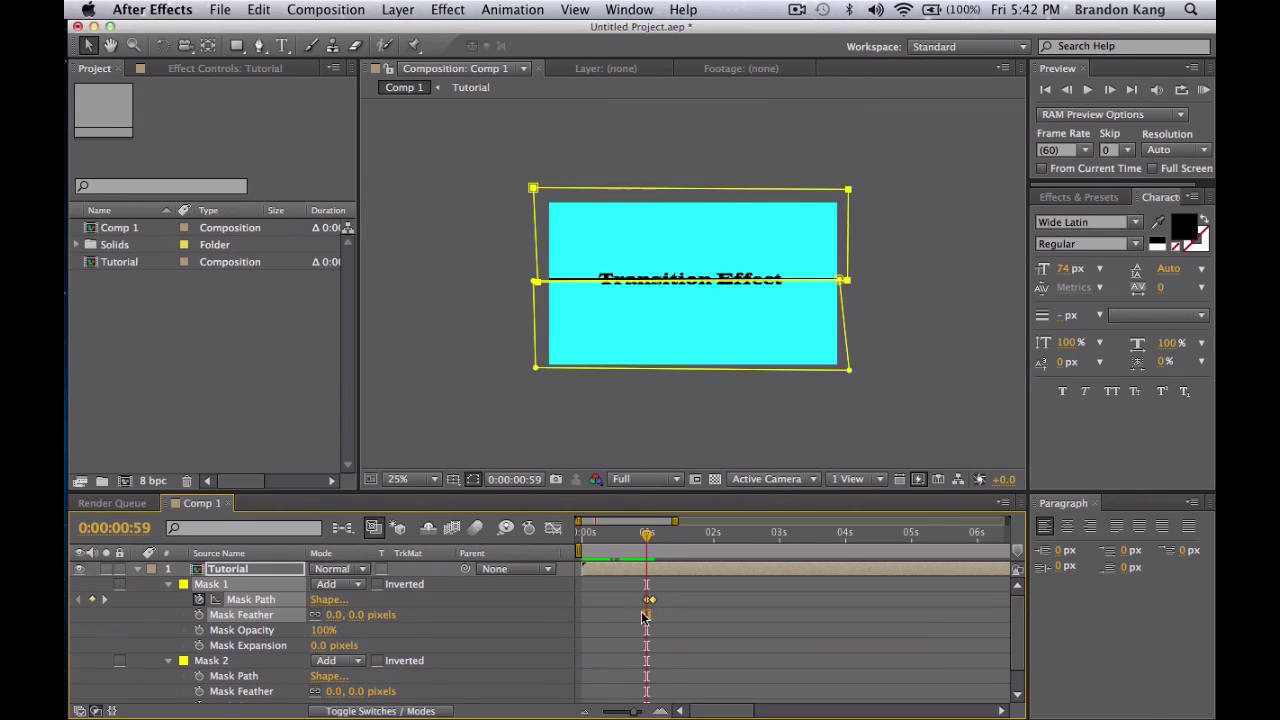
pyautogui.click(670, 609)
pyautogui.scroll(-1, 248, 677)
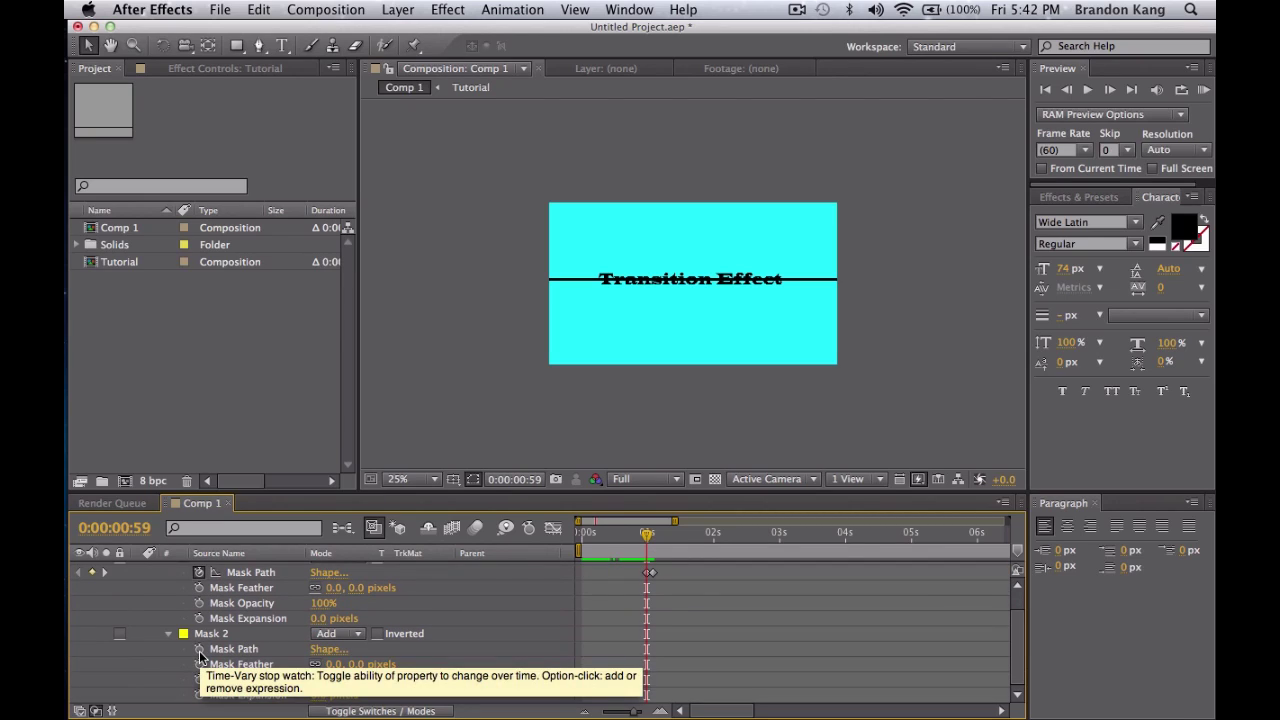
pyautogui.click(199, 650)
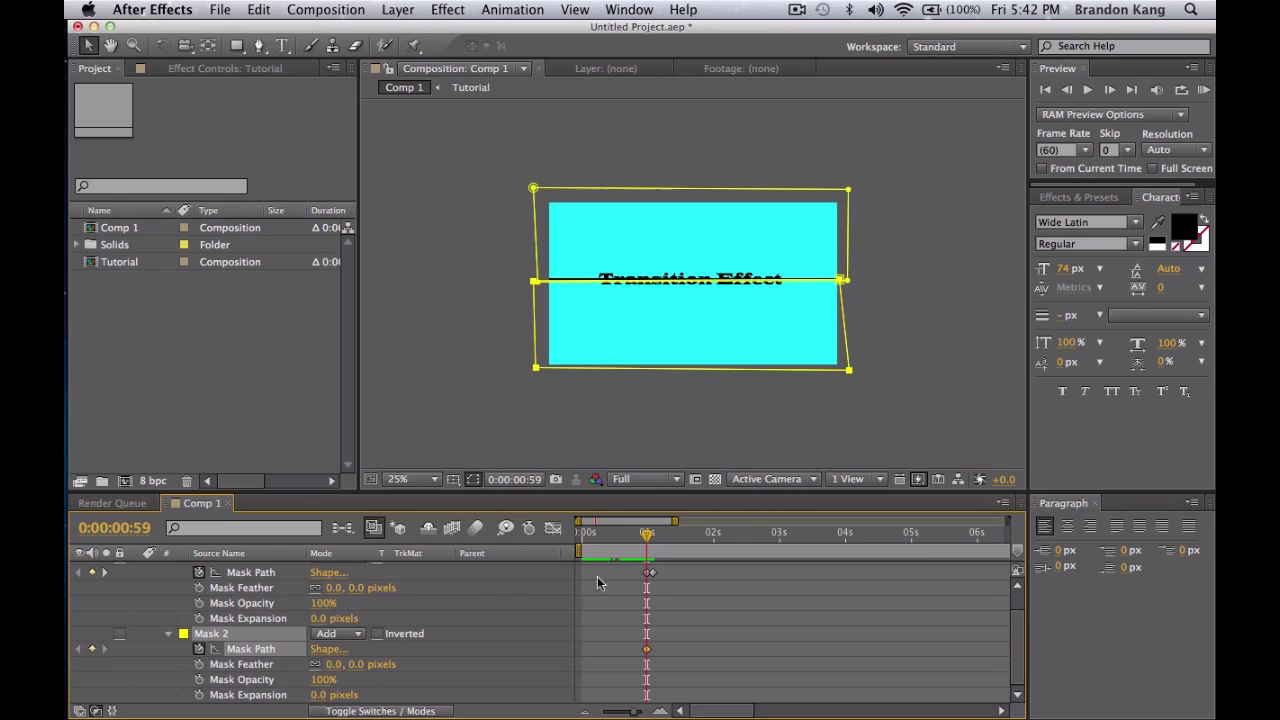
# At 1:05 slide the lower mask down off the frame, then zoom the comp to 50%
pyautogui.scroll(1, 602, 584)
pyautogui.moveTo(648, 538); pyautogui.dragTo(652, 538)
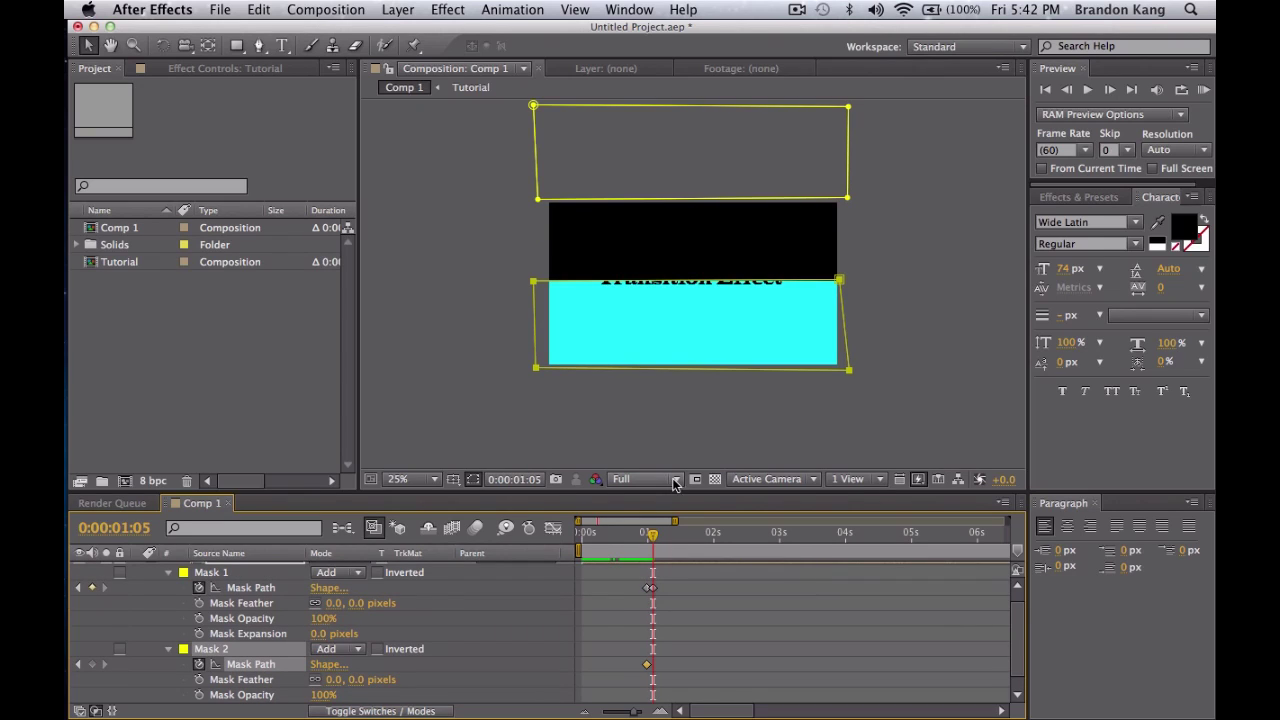
pyautogui.moveTo(534, 370); pyautogui.dragTo(545, 458)
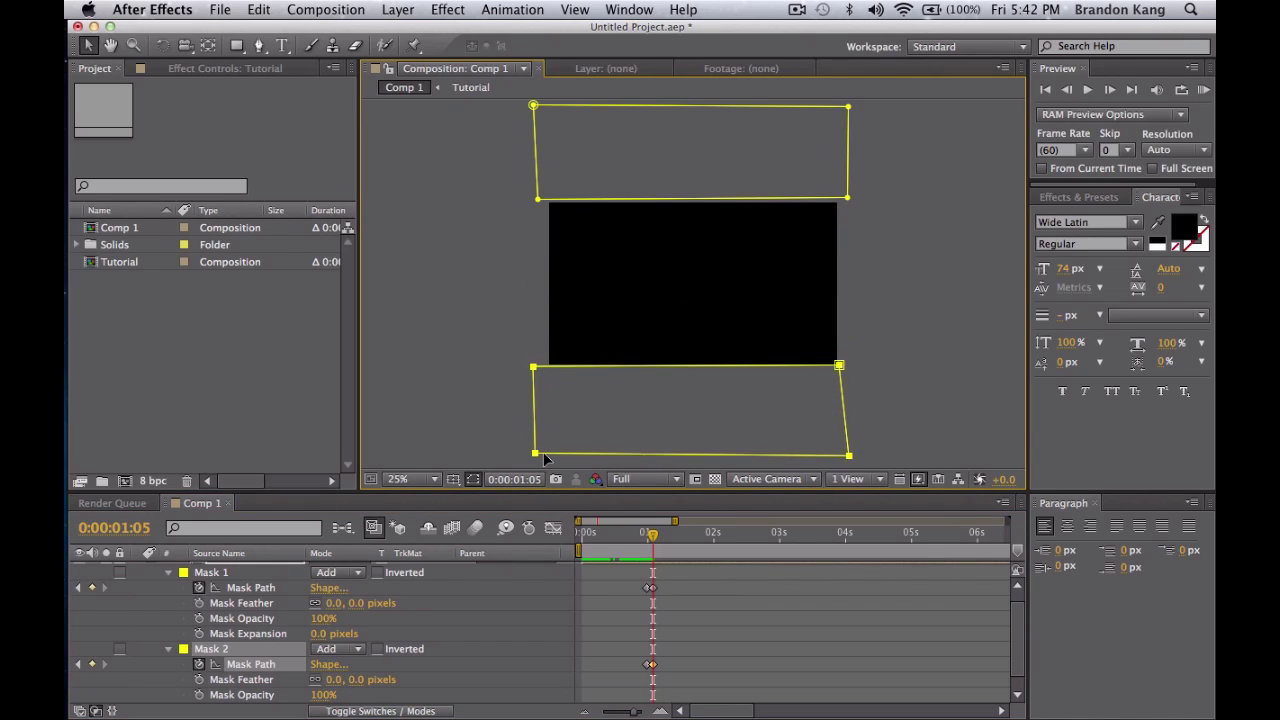
pyautogui.click(548, 649)
pyautogui.moveTo(626, 559); pyautogui.dragTo(384, 528)
pyautogui.press('.')
# Play a looping preview of the whole transition
pyautogui.press('space')
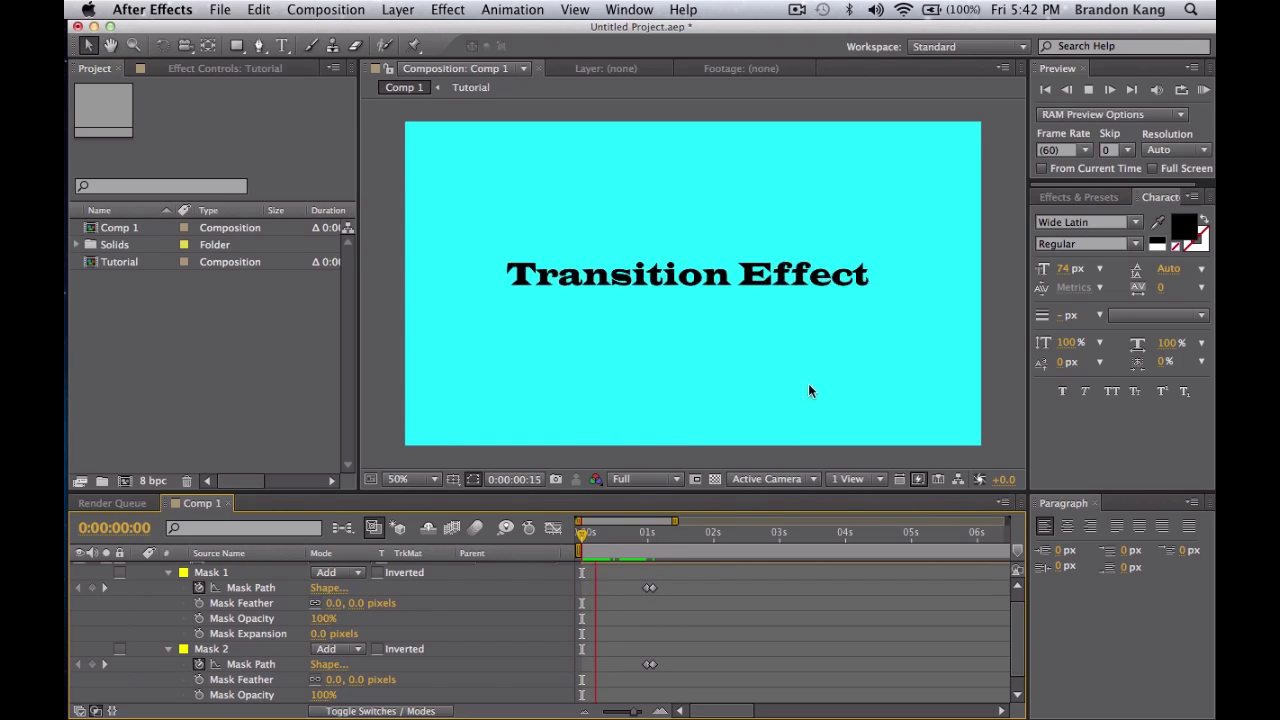
pyautogui.press('KP_0')
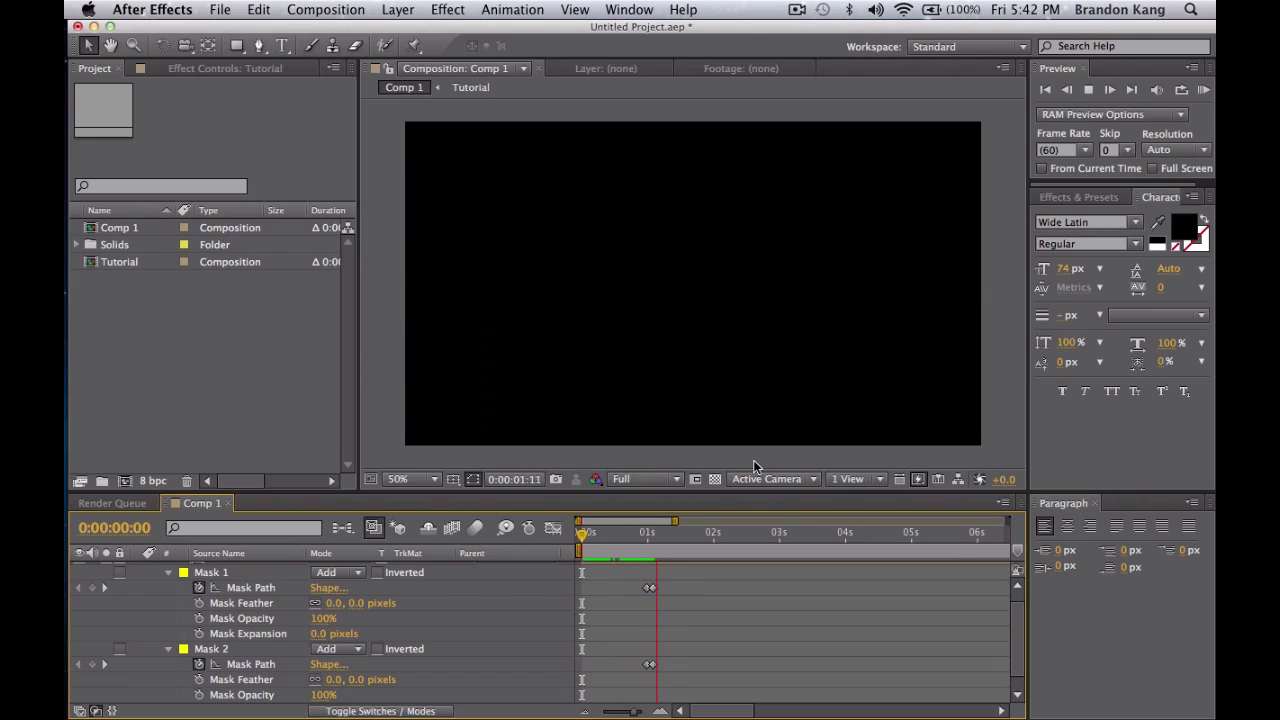
pyautogui.click(618, 547)
# Move both Mask Path keyframes to 1:10, preview, and shift the work area start later
pyautogui.moveTo(618, 547); pyautogui.dragTo(646, 549)
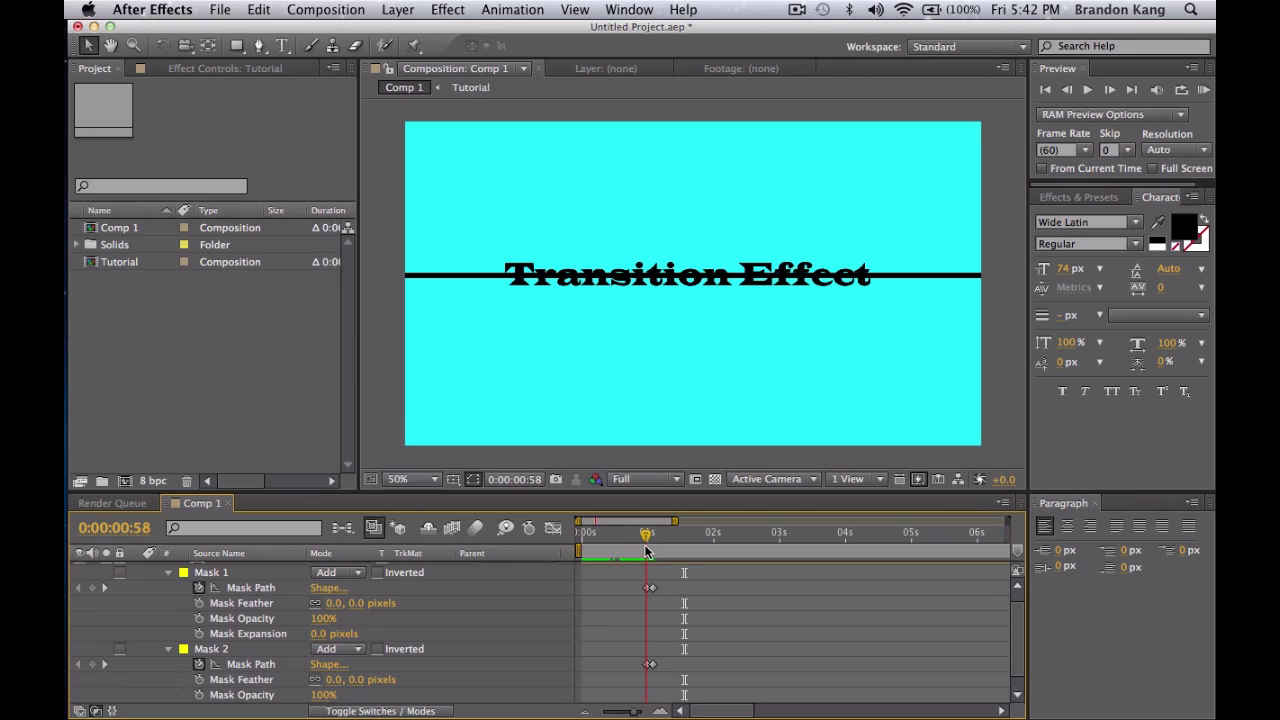
pyautogui.moveTo(655, 657); pyautogui.dragTo(658, 668)
pyautogui.press('space')
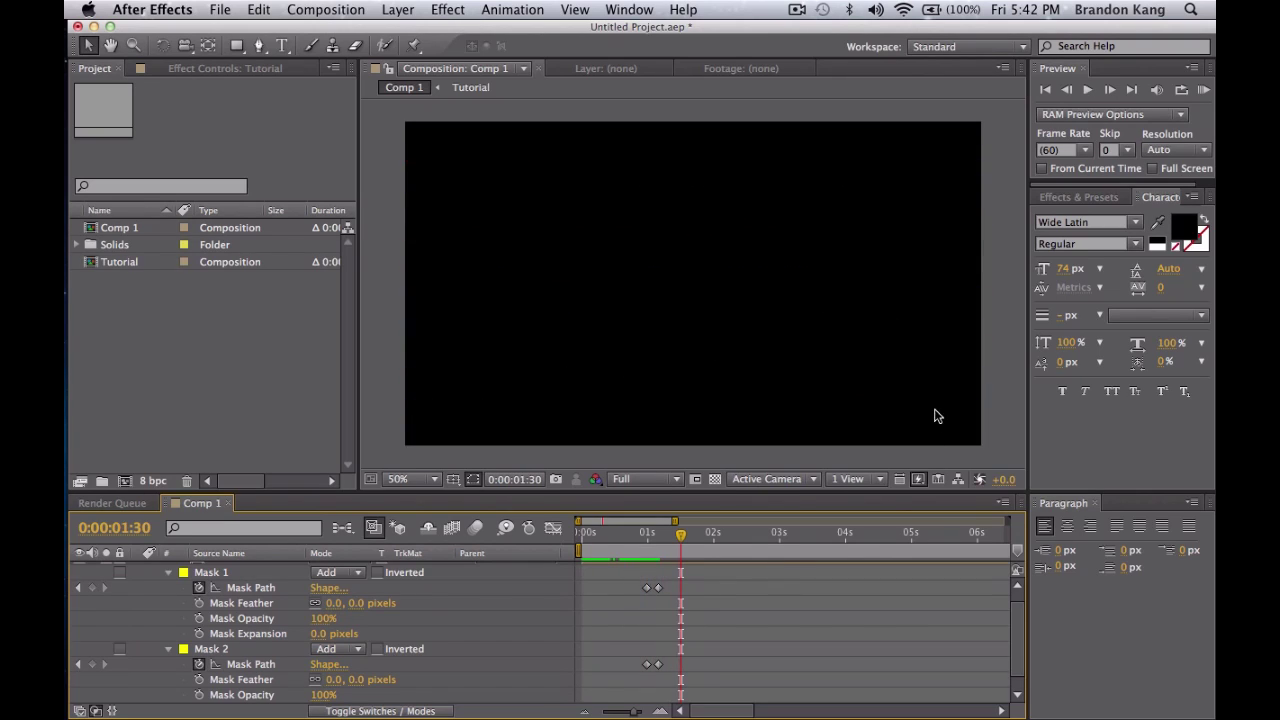
pyautogui.press('space')
pyautogui.moveTo(577, 552)
pyautogui.mouseDown()
pyautogui.moveTo(623, 525)
pyautogui.moveTo(655, 531)
pyautogui.mouseUp()
pyautogui.press('Home')
# Collapse the Tutorial layer's mask properties and scrub the time ruler to check the animation
pyautogui.scroll(1, 171, 590)
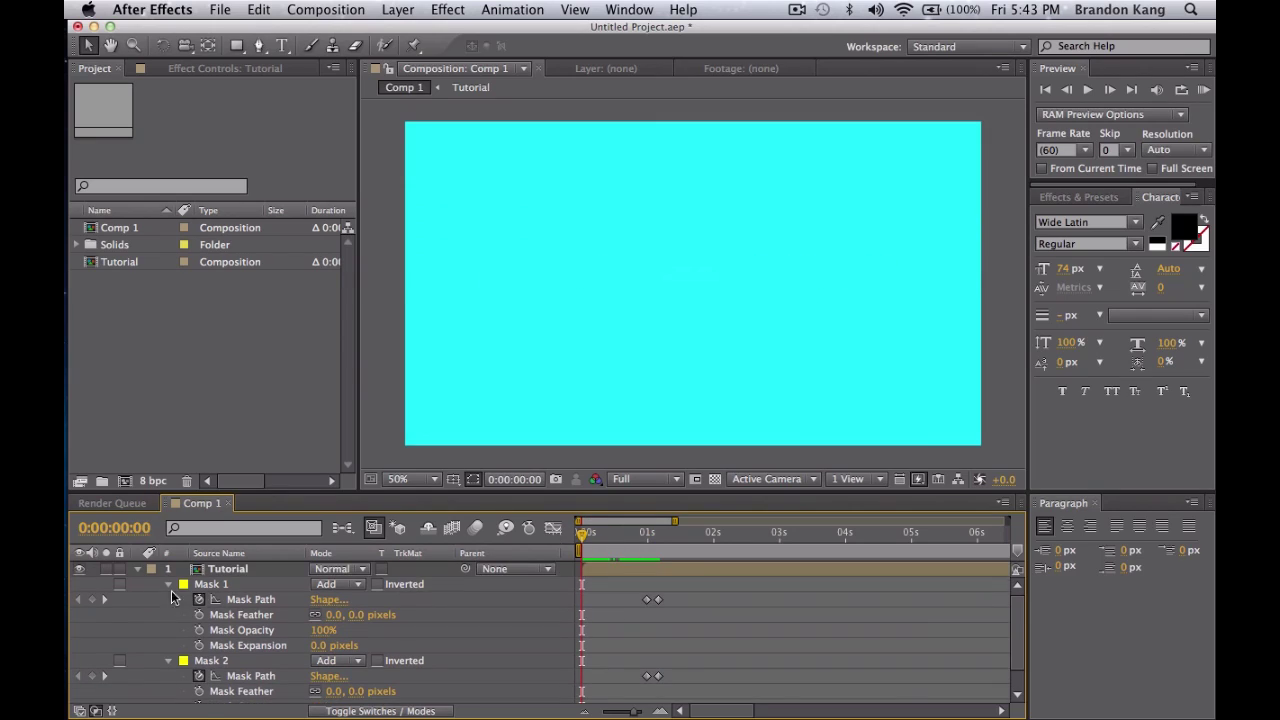
pyautogui.click(138, 569)
pyautogui.moveTo(595, 525); pyautogui.dragTo(547, 527)
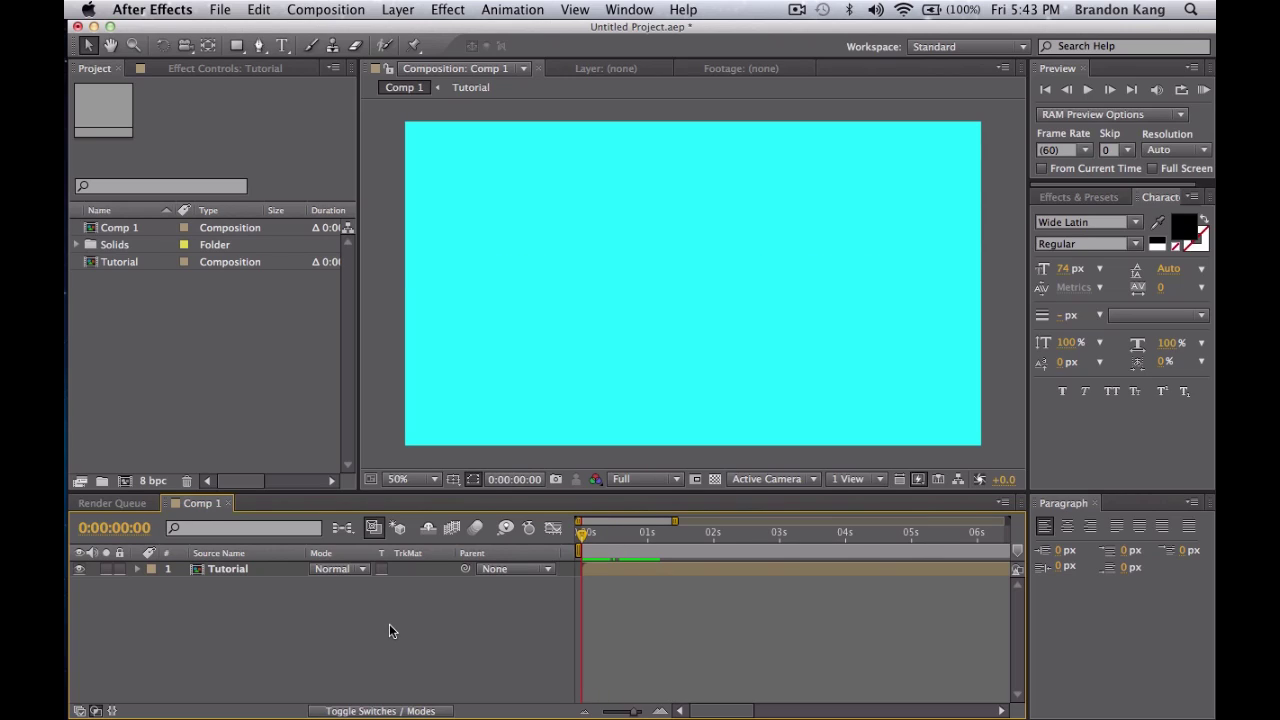